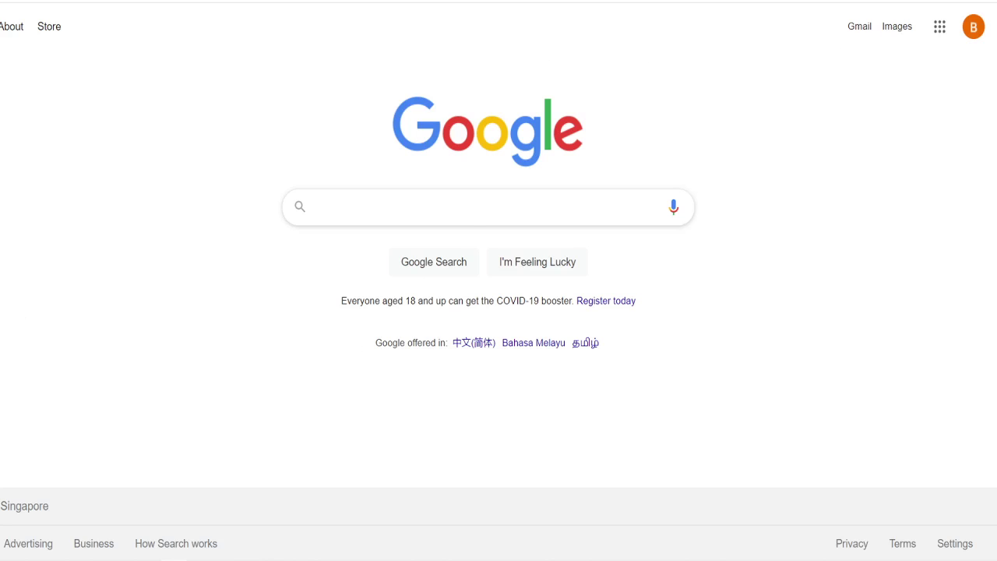
# Search Google for "best affiliate programs for beginners"
pyautogui.click(437, 209)
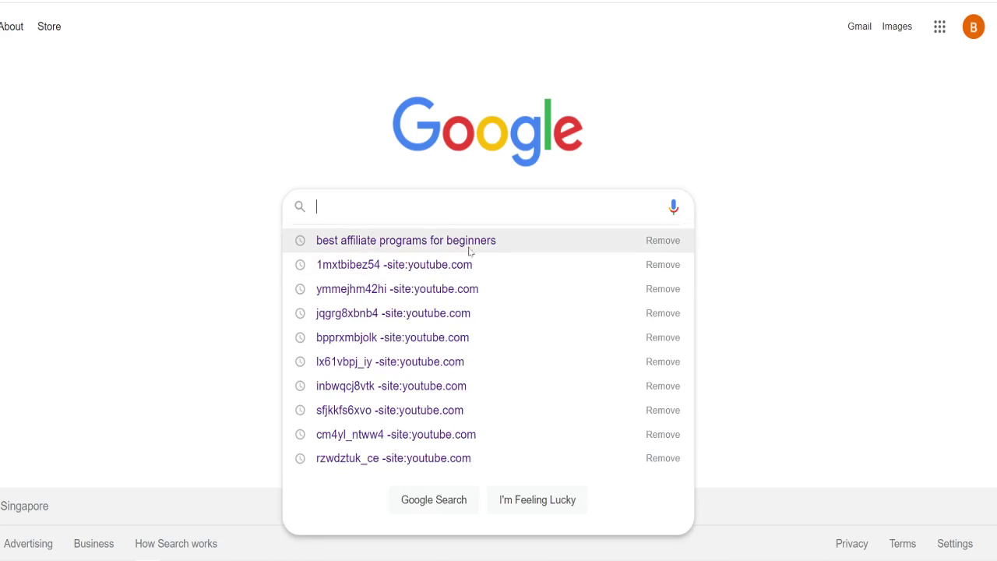
pyautogui.click(497, 250)
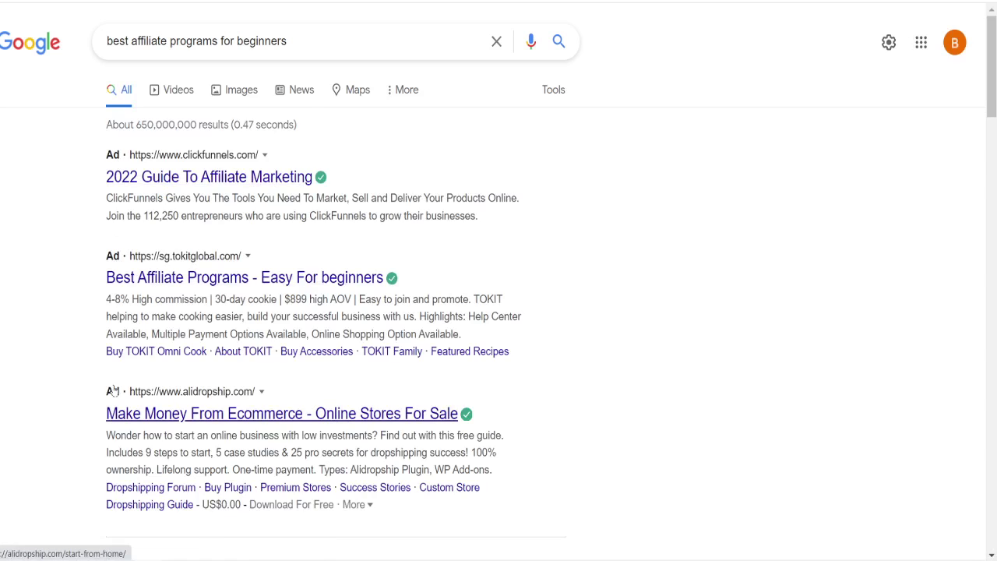
# Examine the ads, the featured snippet and the article listings in the results for beginner affiliate programs
pyautogui.scroll(-4, 111, 392)
pyautogui.scroll(4, 112, 397)
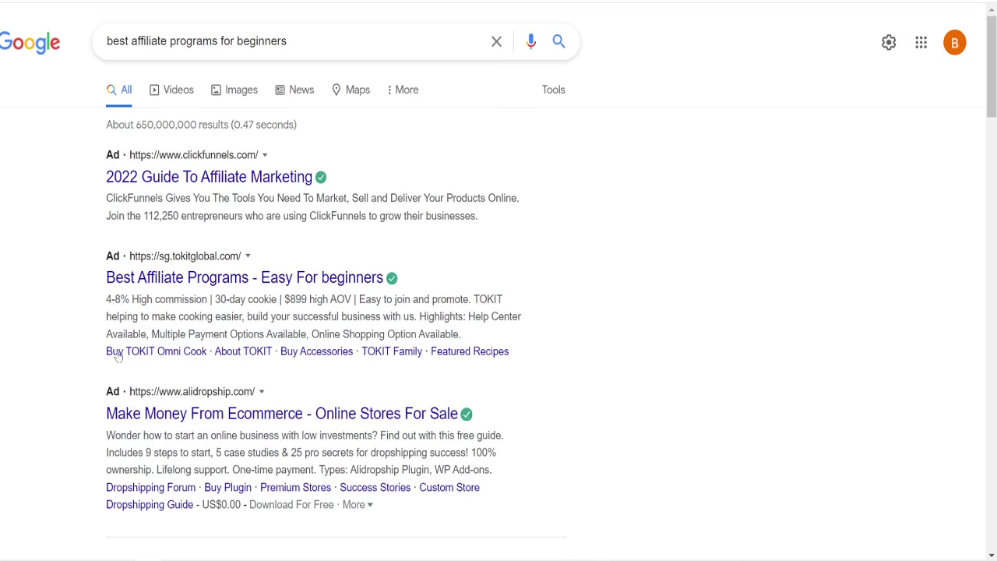
pyautogui.scroll(-7, 116, 231)
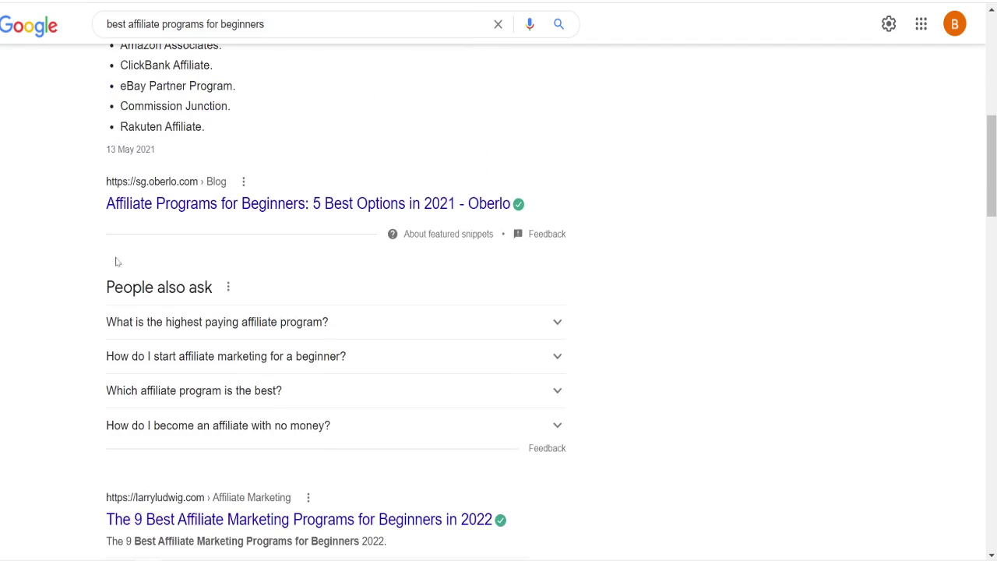
pyautogui.scroll(-3, 117, 262)
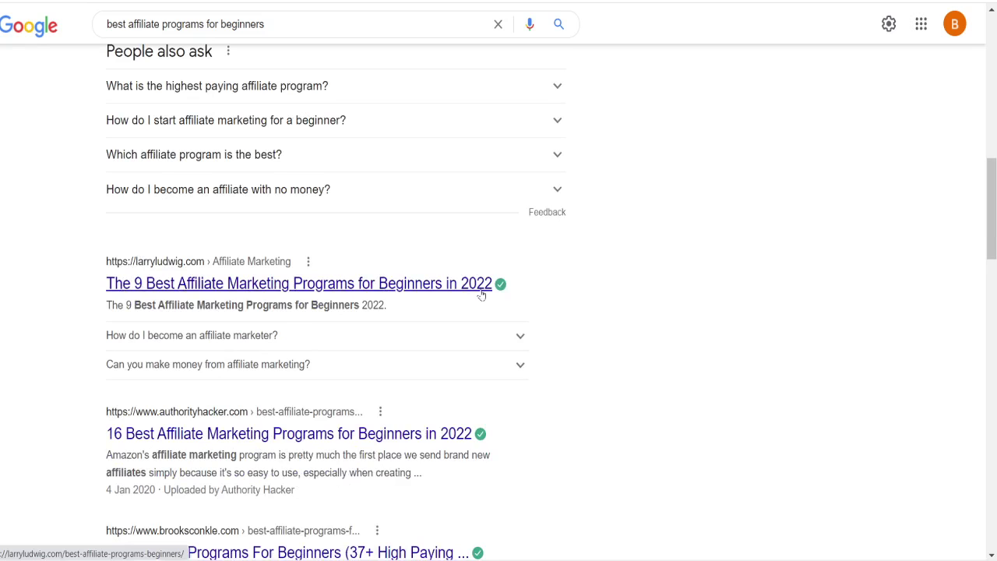
pyautogui.scroll(-3, 222, 302)
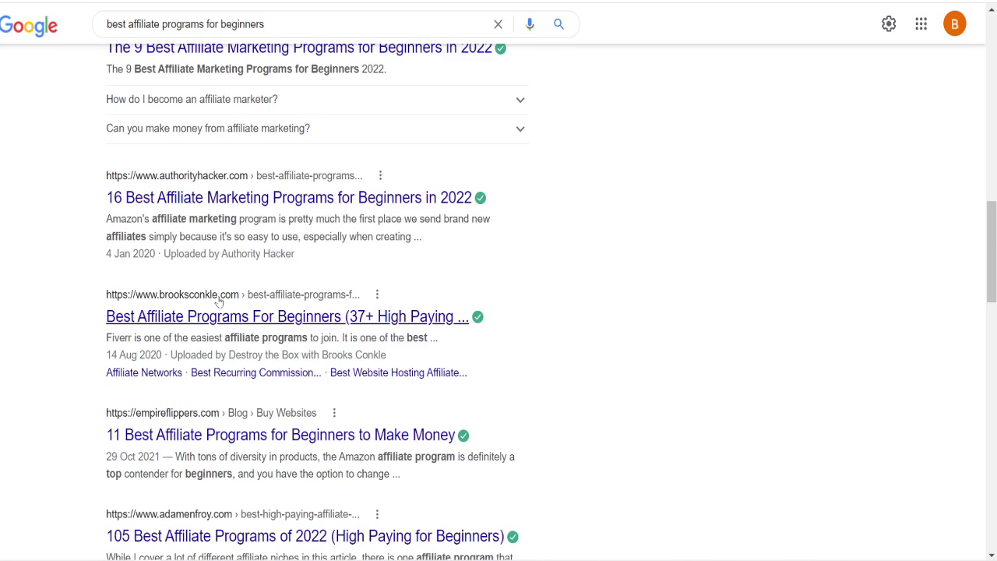
pyautogui.scroll(2, 222, 304)
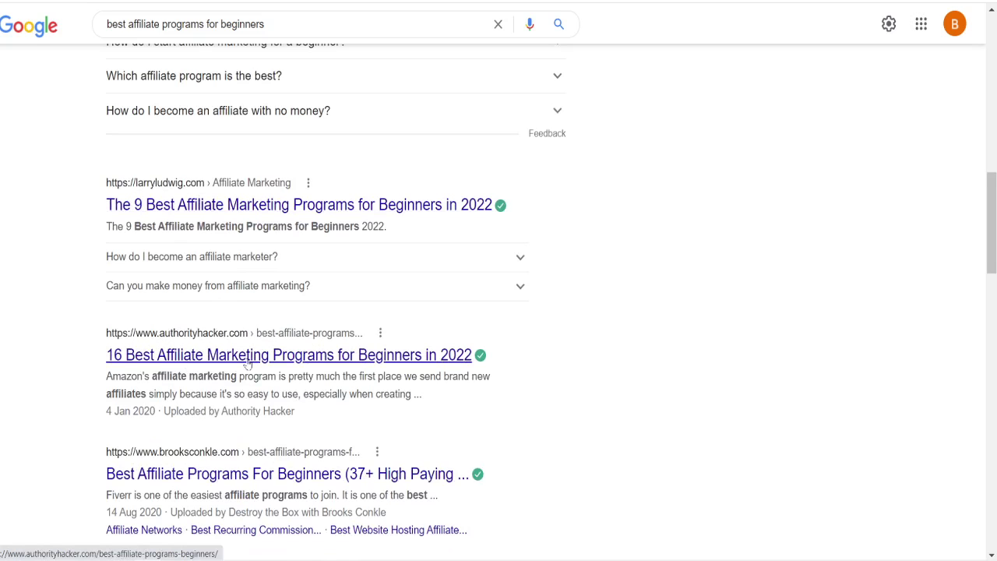
pyautogui.scroll(-4, 248, 309)
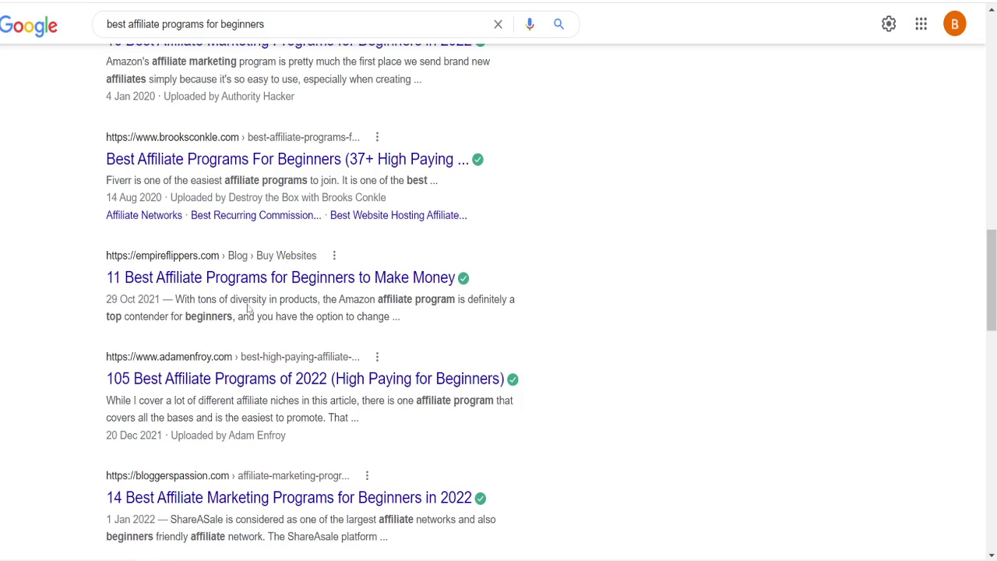
pyautogui.scroll(5, 247, 309)
pyautogui.scroll(5, 248, 309)
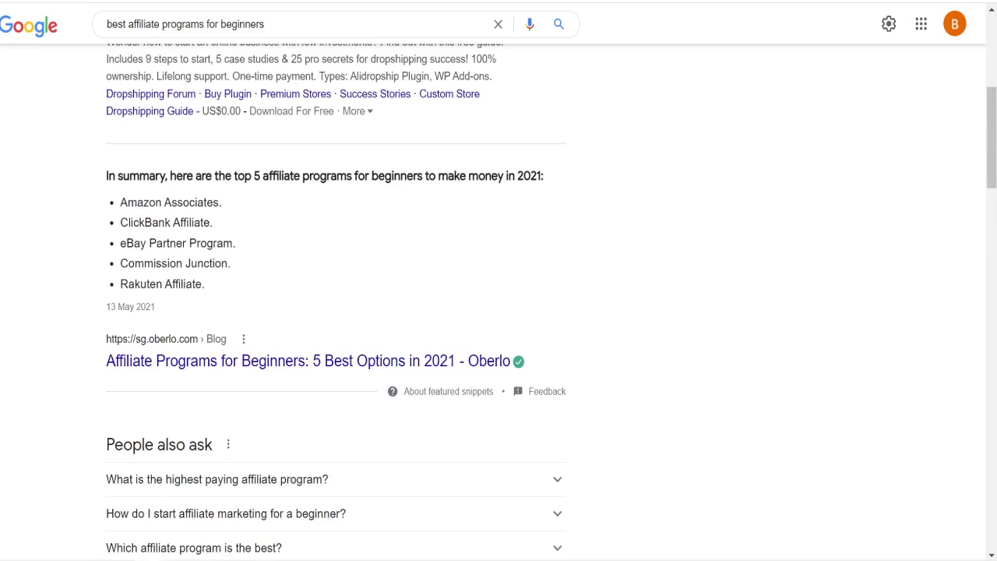
pyautogui.scroll(5, 247, 308)
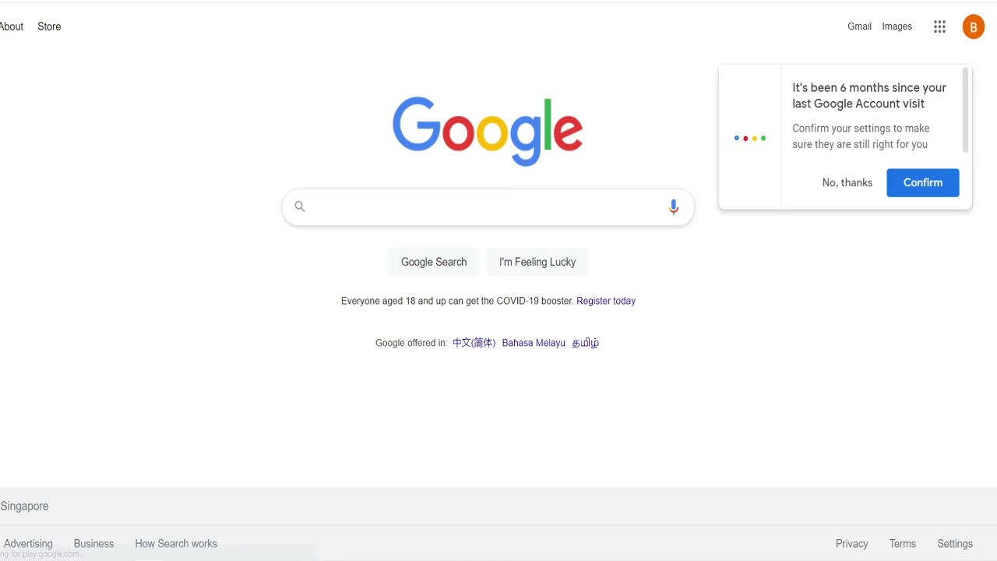
# Decline the account settings reminder, search for "best affiliate programs for beginners" again and look through the results
pyautogui.click(824, 184)
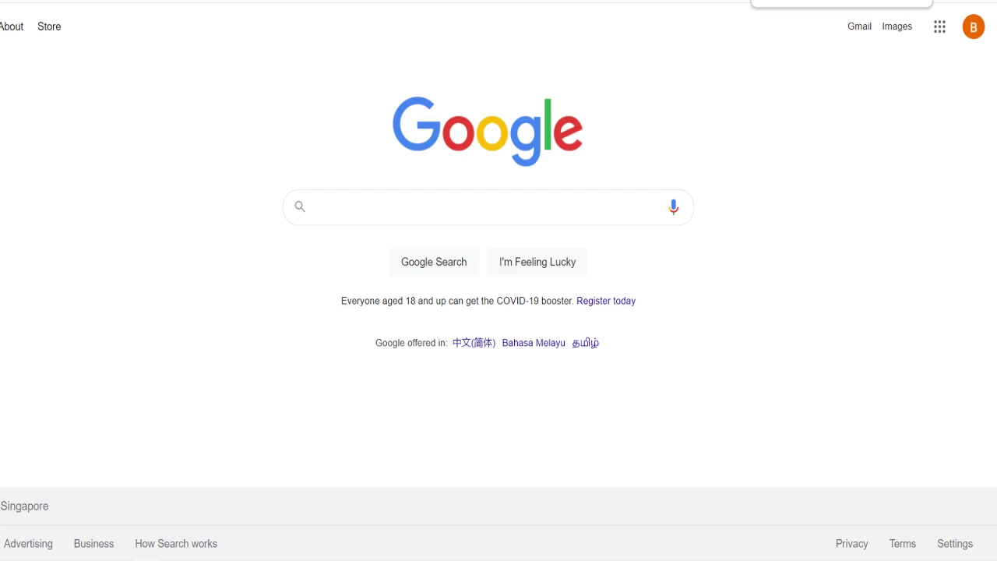
pyautogui.click(451, 207)
pyautogui.click(449, 244)
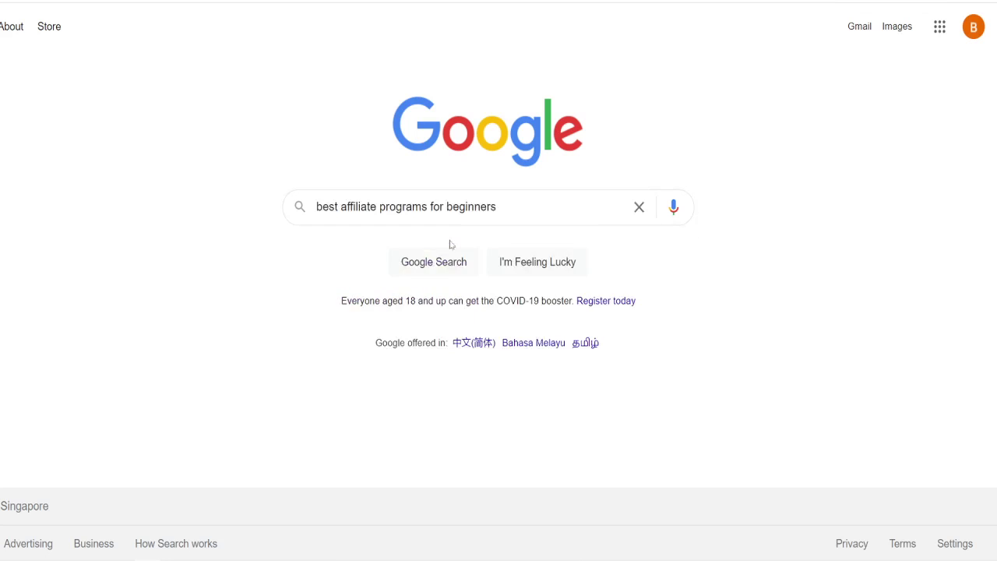
pyautogui.scroll(-4, 450, 245)
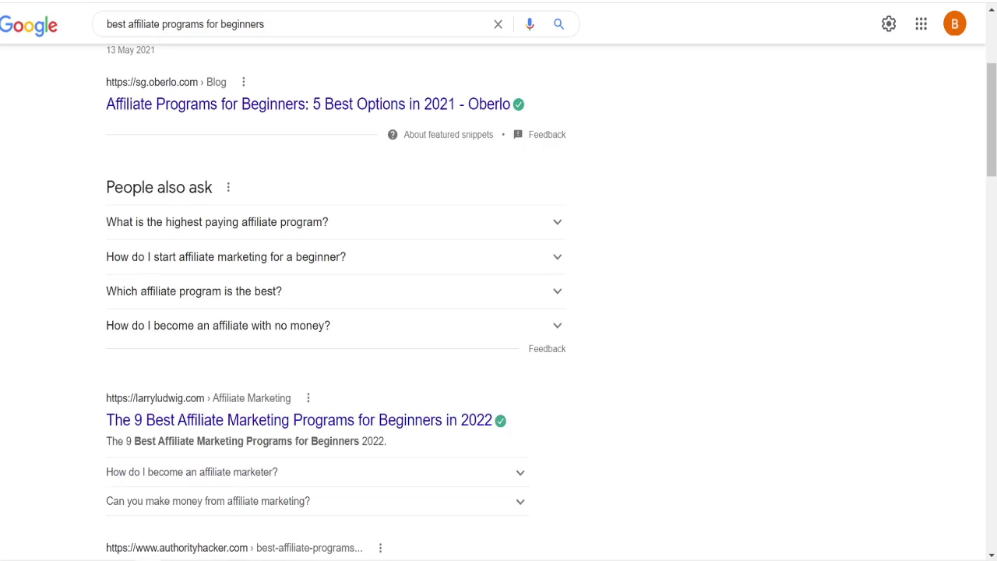
pyautogui.scroll(-4, 172, 254)
pyautogui.scroll(2, 173, 249)
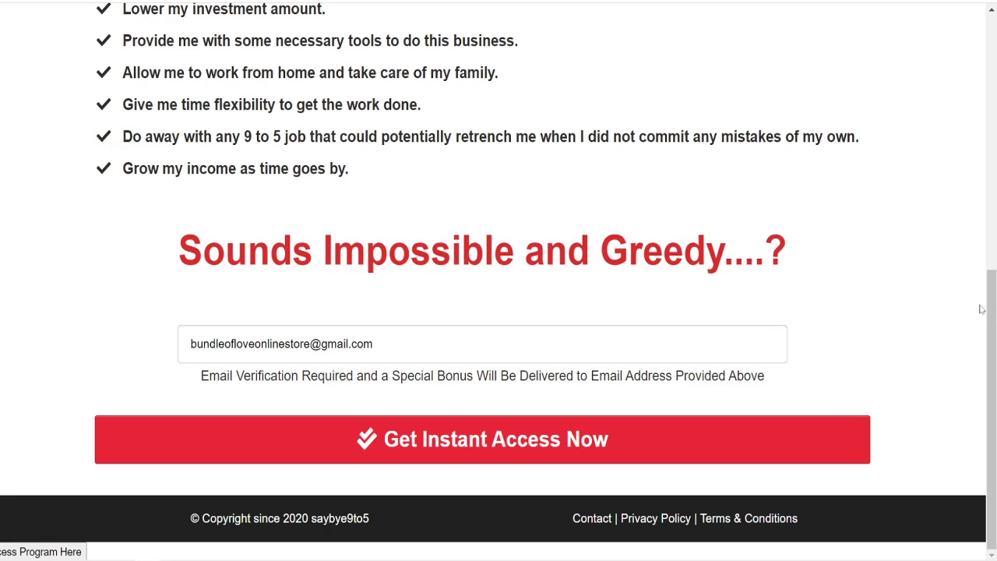
pyautogui.moveTo(983, 309); pyautogui.dragTo(982, 355)
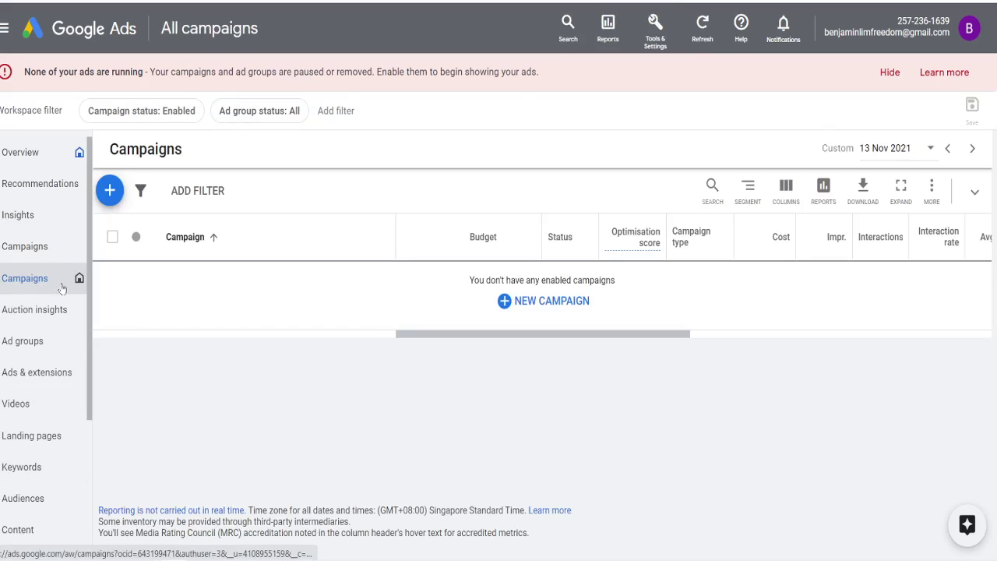
# Start a new Google Ads campaign with the Leads objective and accept the account-default conversion goals
pyautogui.click(110, 193)
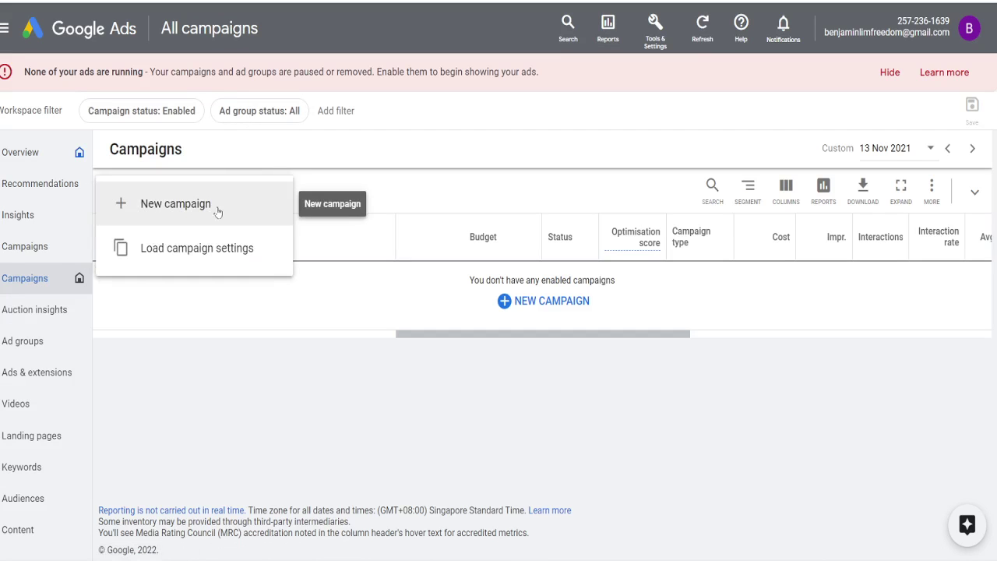
pyautogui.click(218, 212)
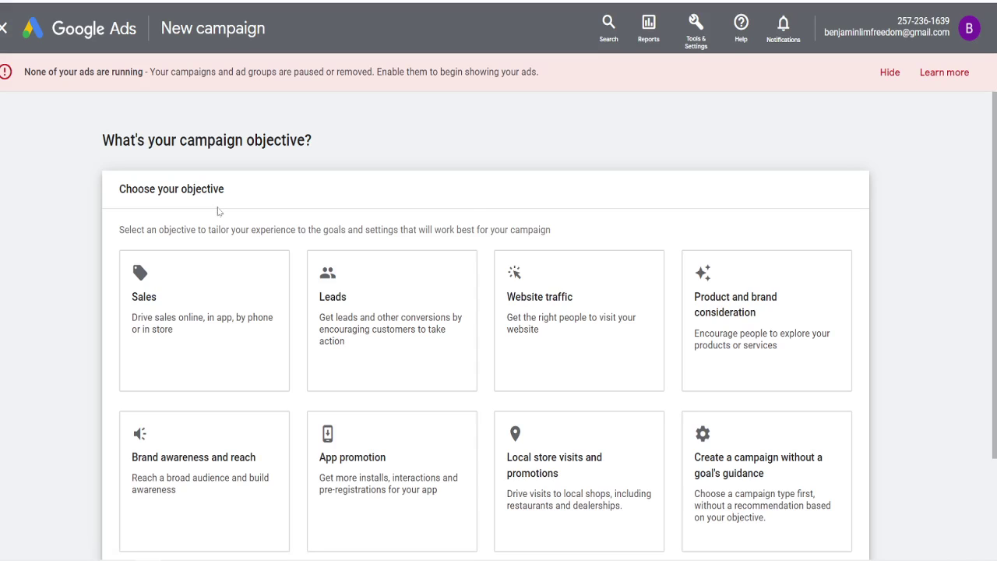
pyautogui.click(391, 301)
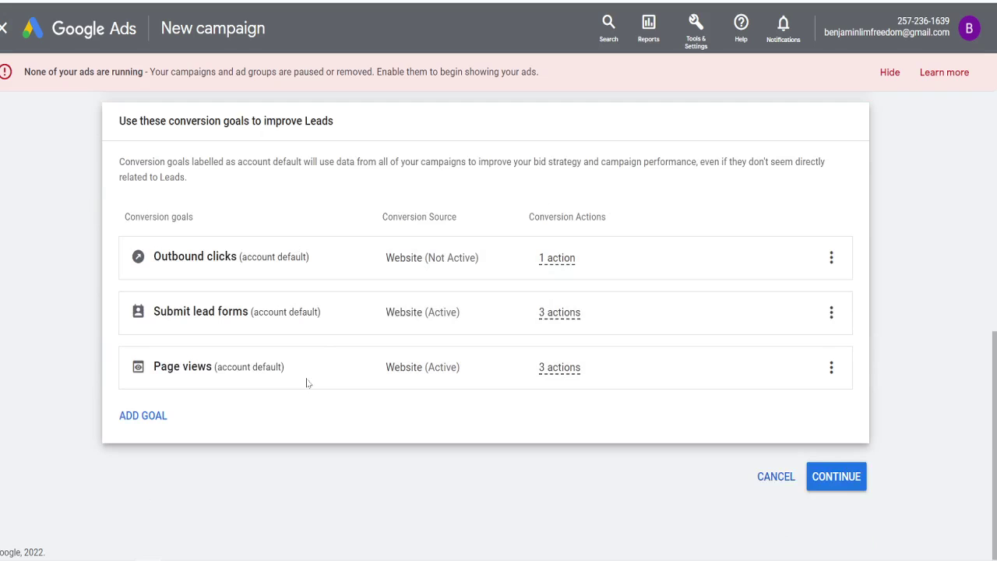
pyautogui.click(840, 488)
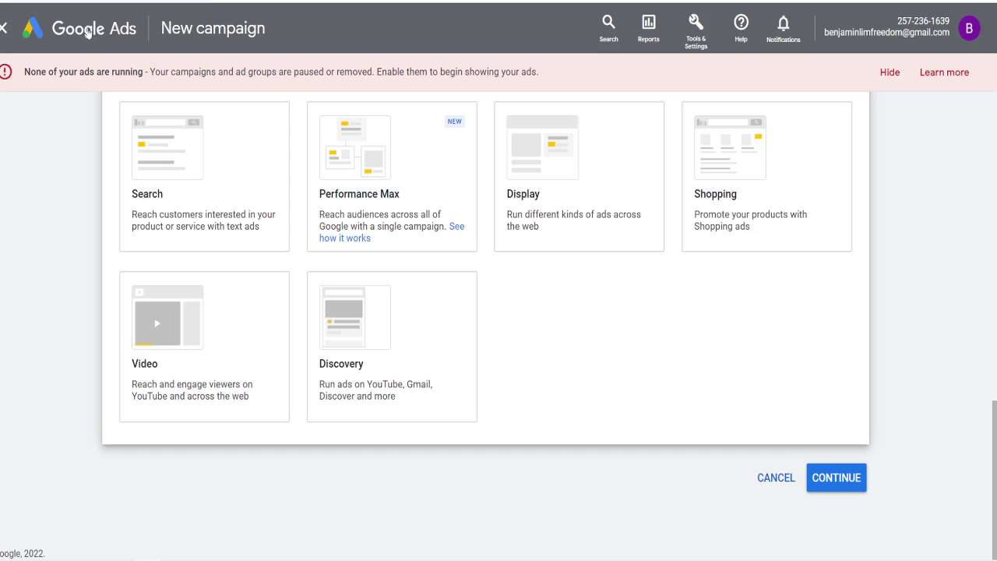
# Choose the Search campaign type with website visits to saybye9to5.com as the way to reach the goal, and continue to the campaign settings
pyautogui.click(183, 166)
pyautogui.scroll(-3, 179, 167)
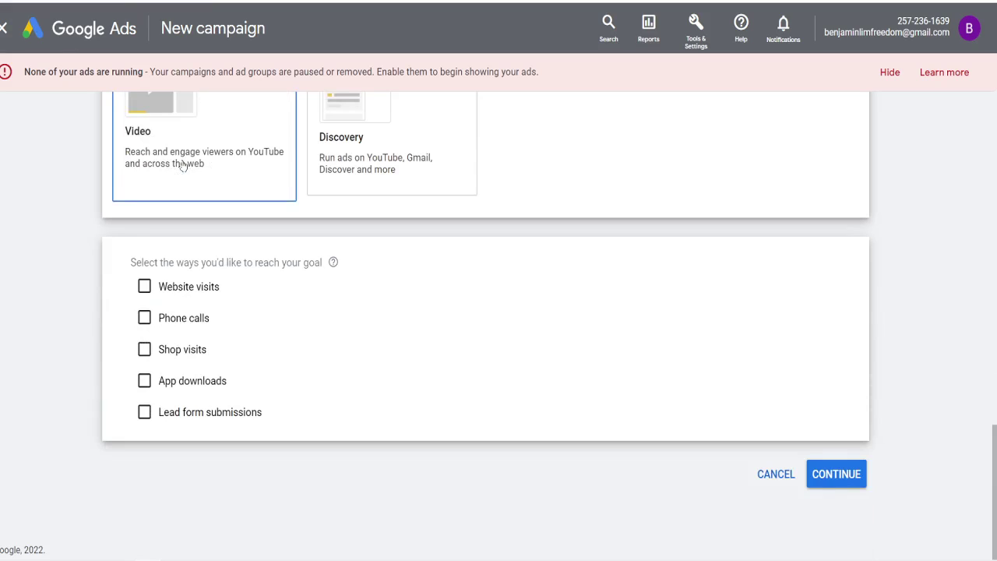
pyautogui.click(145, 287)
pyautogui.click(243, 319)
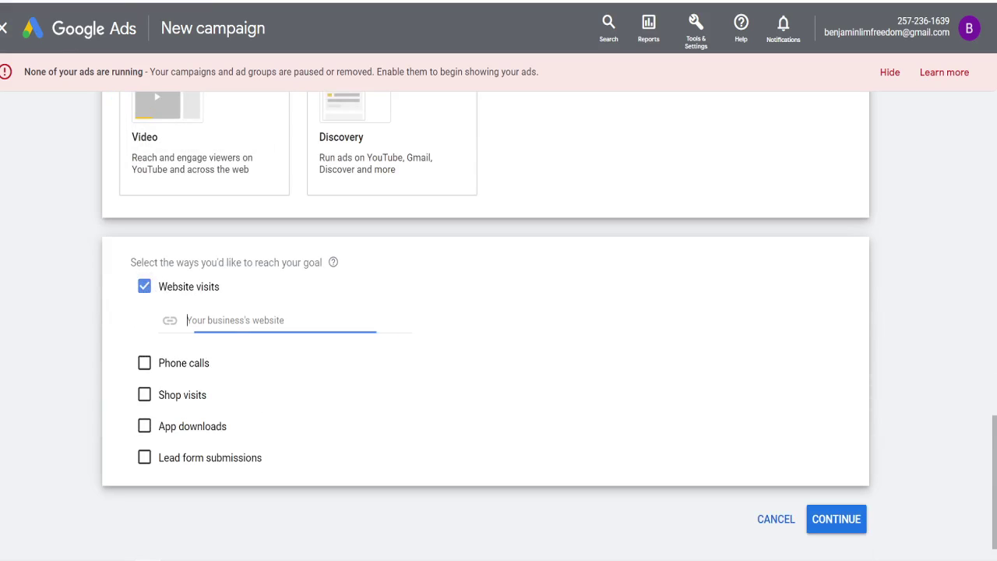
pyautogui.rightClick(239, 321)
pyautogui.press('Escape')
pyautogui.write('saybye9to5')
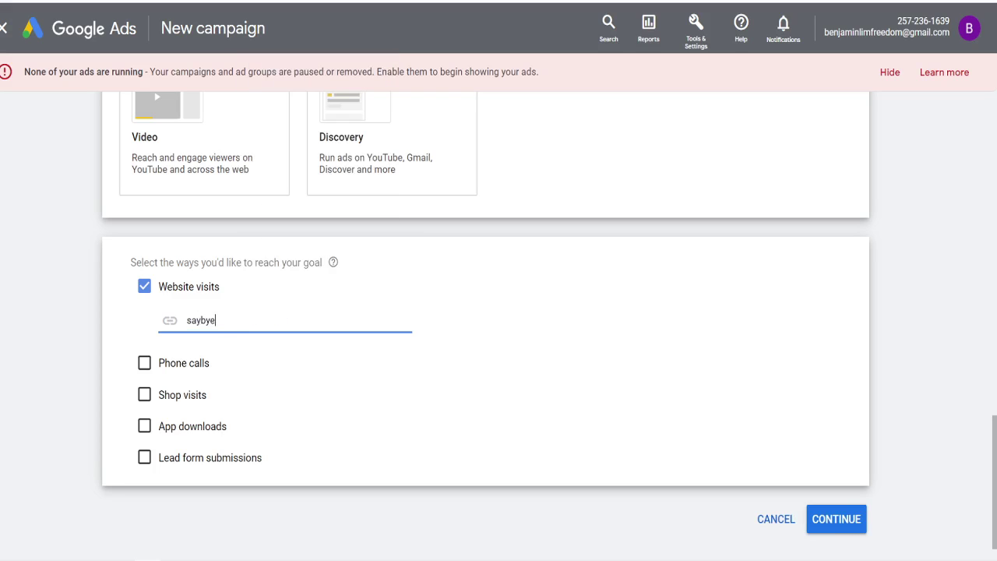
pyautogui.write('.com')
pyautogui.click(840, 522)
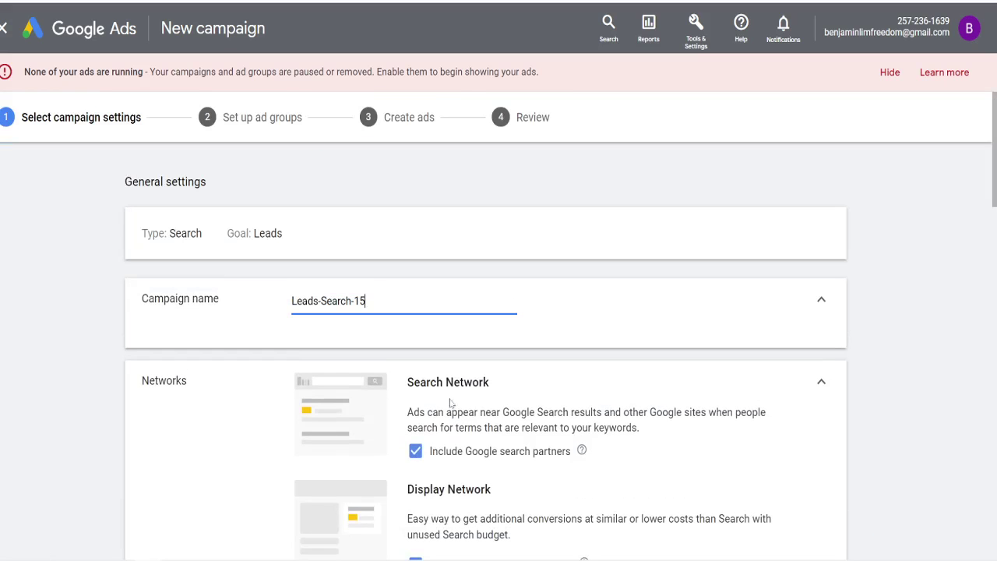
# Name the campaign "demo search ad" and exclude both Google search partners and the Google Display Network
pyautogui.scroll(-1, 501, 324)
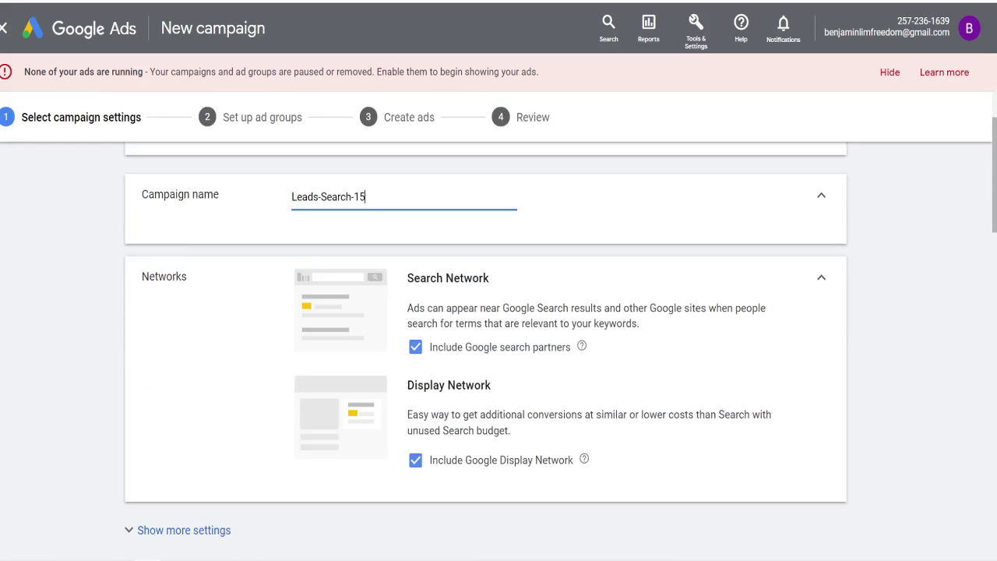
pyautogui.moveTo(363, 193); pyautogui.dragTo(275, 193)
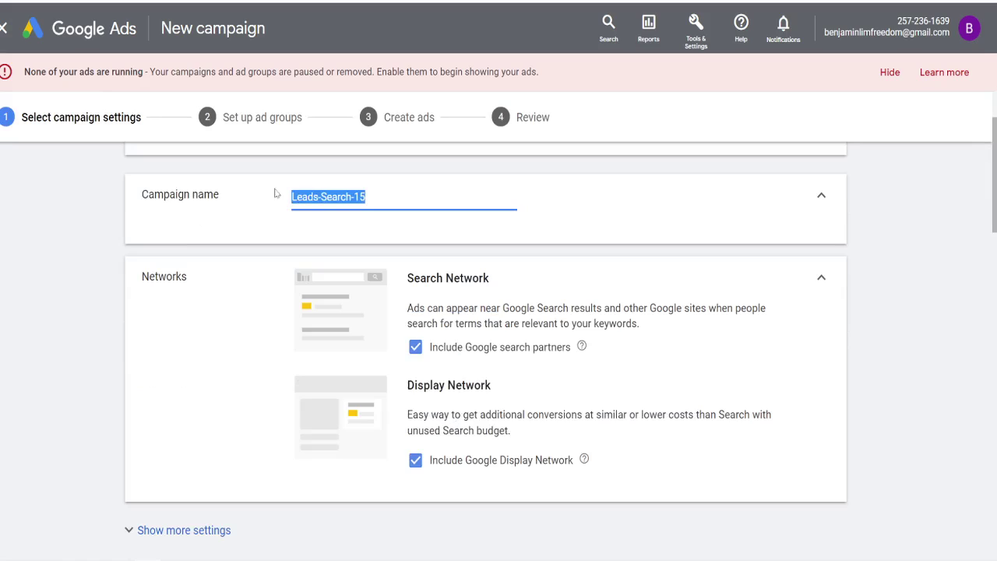
pyautogui.write('demo search ad')
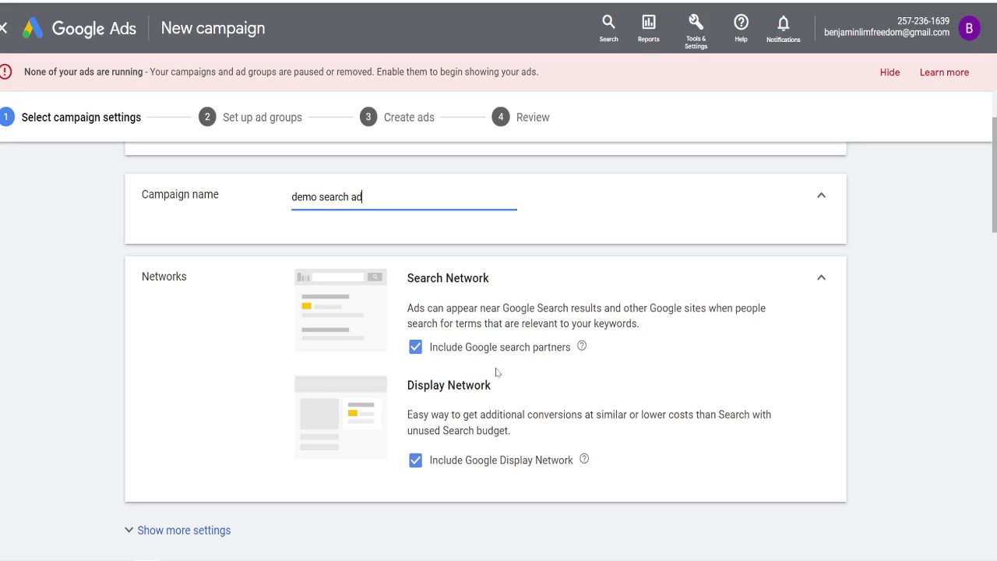
pyautogui.click(419, 351)
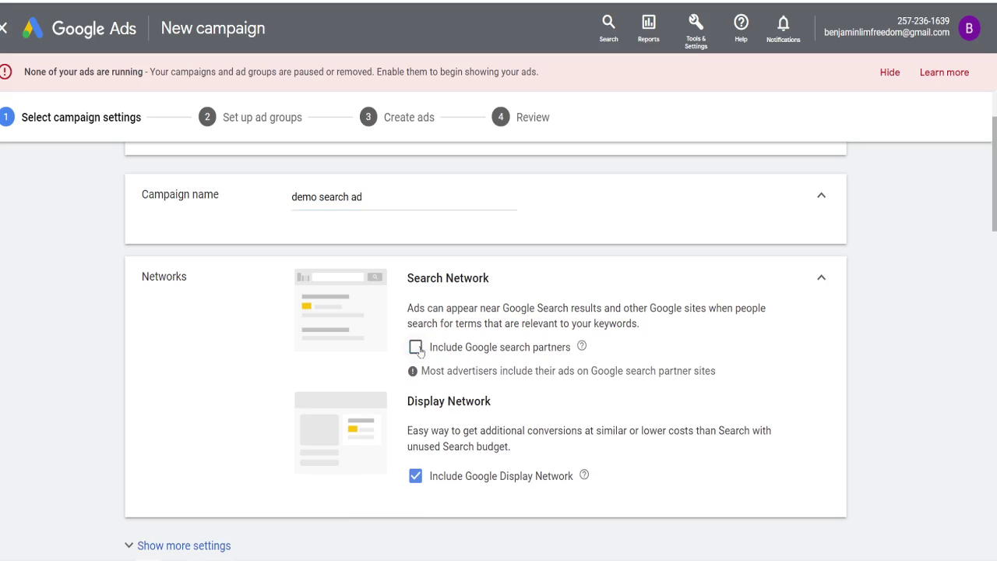
pyautogui.click(414, 477)
# Expand the additional campaign settings to review the dates, URL options, Dynamic Search Ads setting and ad schedule
pyautogui.scroll(-5, 589, 344)
pyautogui.scroll(3, 589, 344)
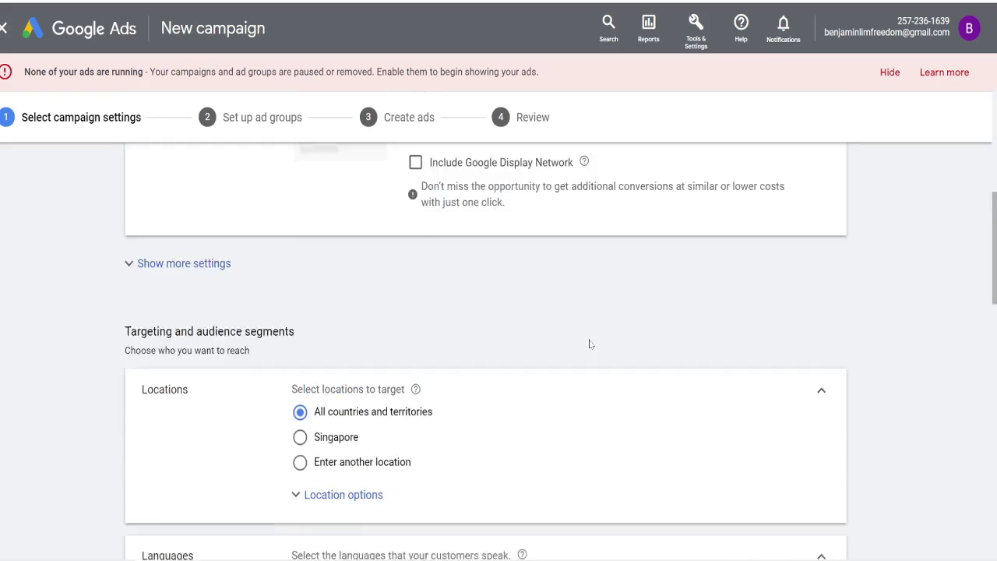
pyautogui.click(230, 373)
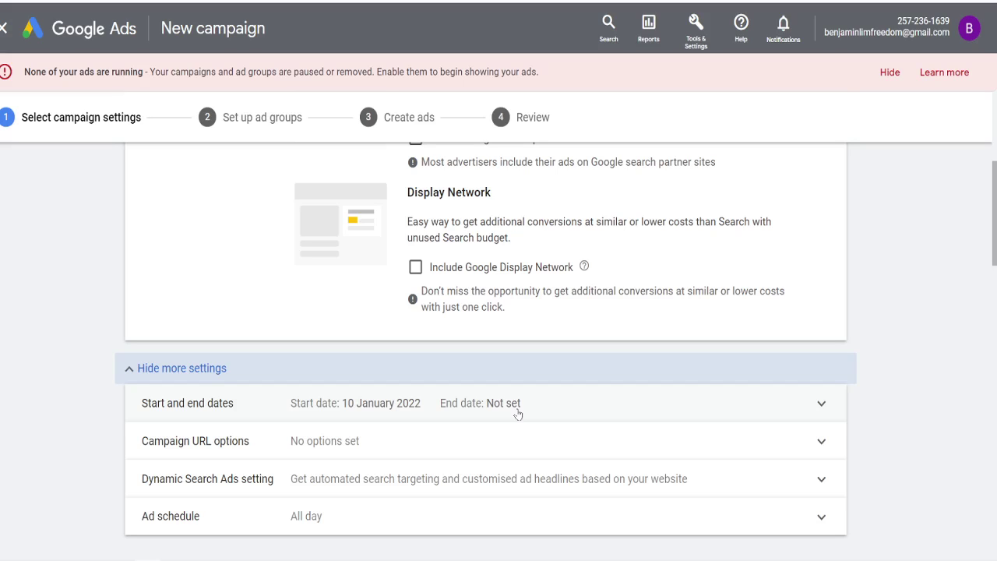
pyautogui.scroll(-3, 520, 409)
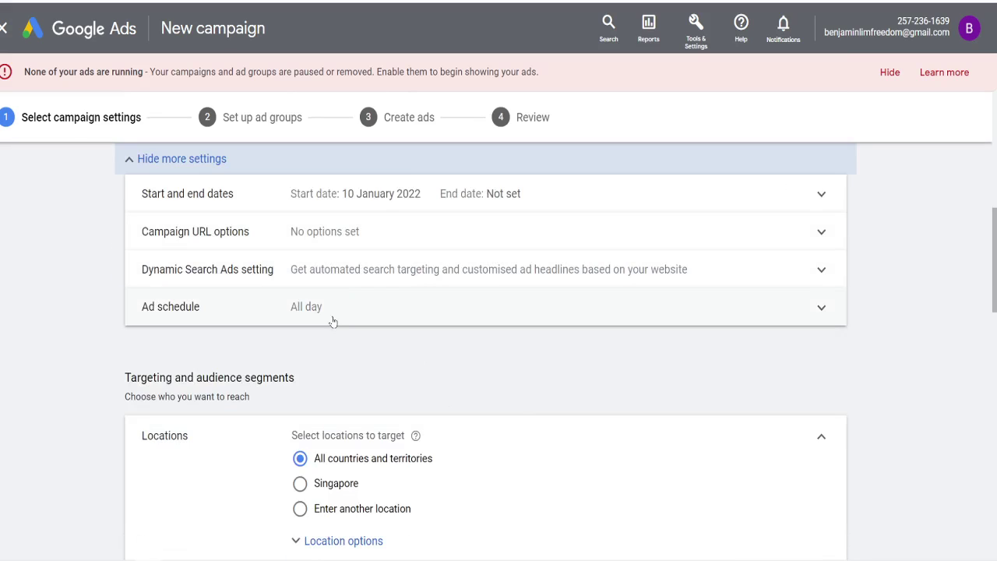
# Switch the location targeting to a custom location and target the United States
pyautogui.scroll(-3, 333, 322)
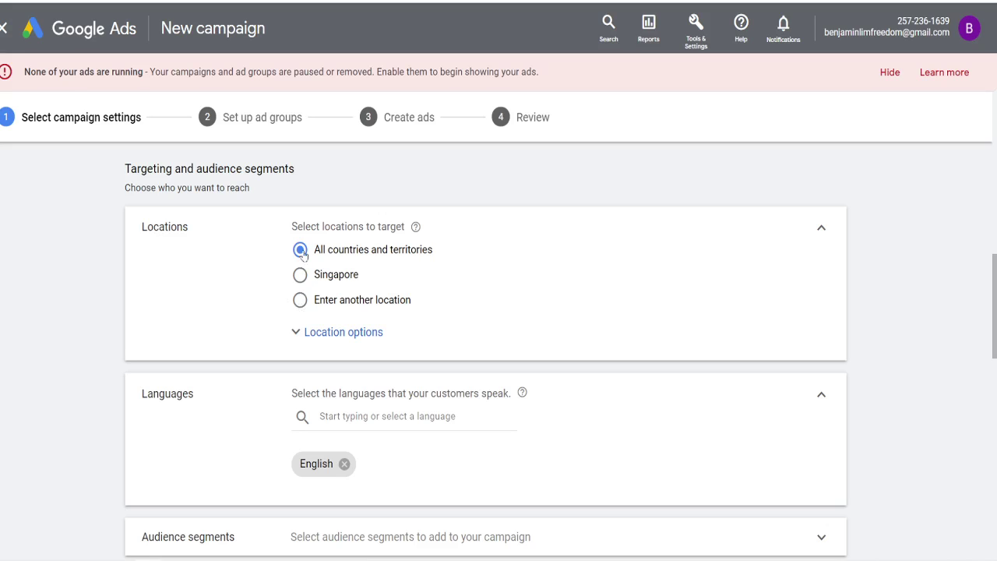
pyautogui.click(300, 301)
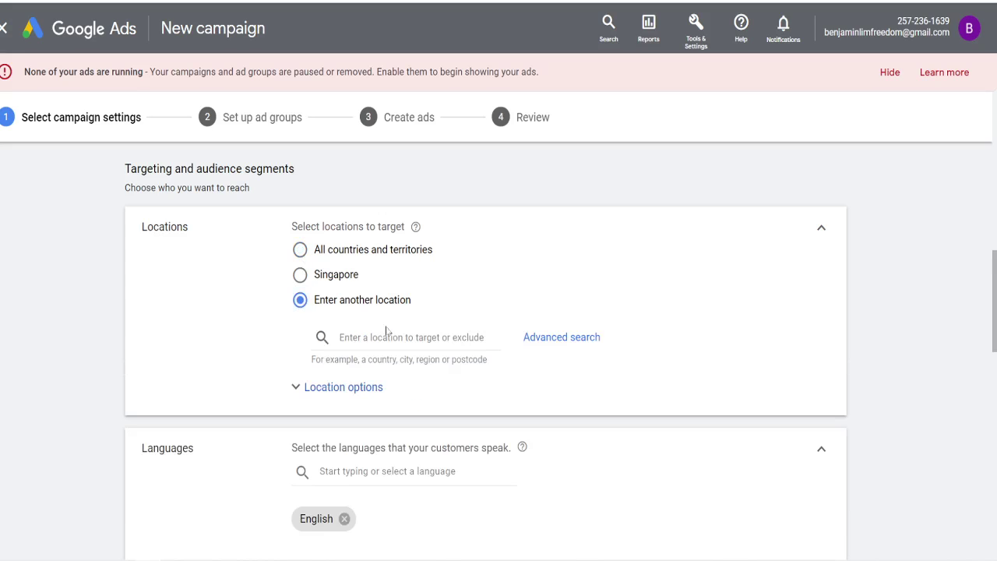
pyautogui.write('unit')
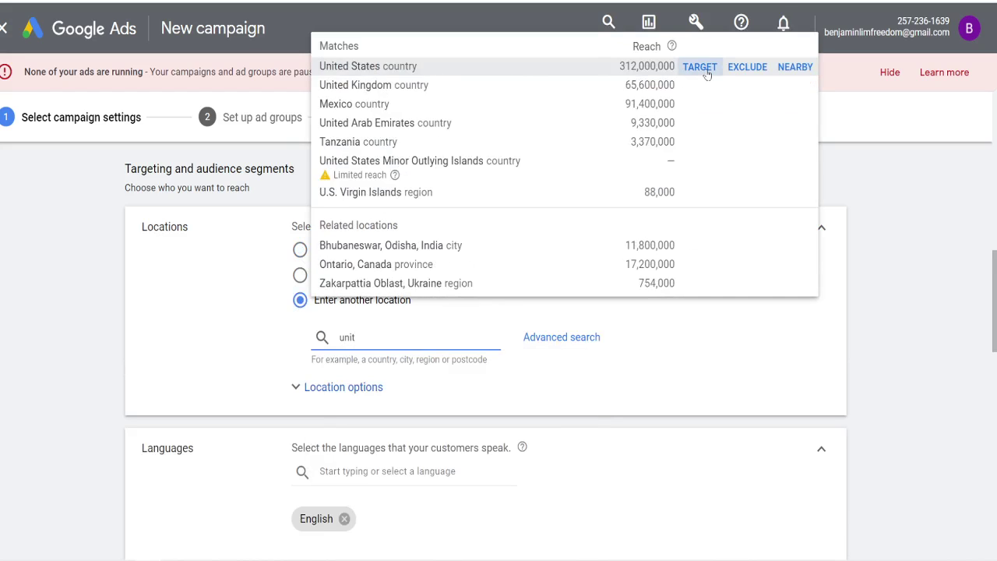
pyautogui.click(701, 67)
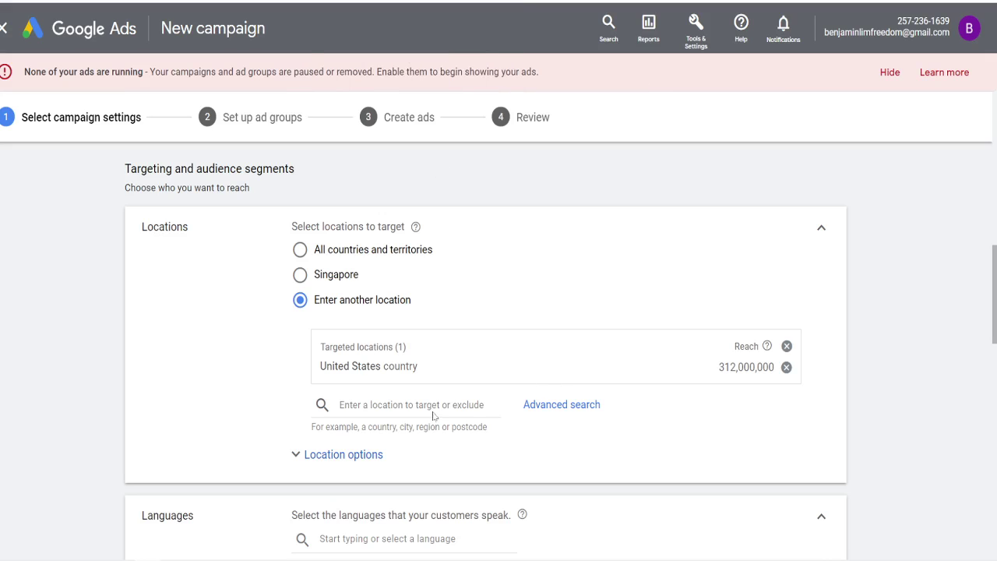
# Add Australia to the campaign's targeted locations
pyautogui.click(411, 404)
pyautogui.write('au')
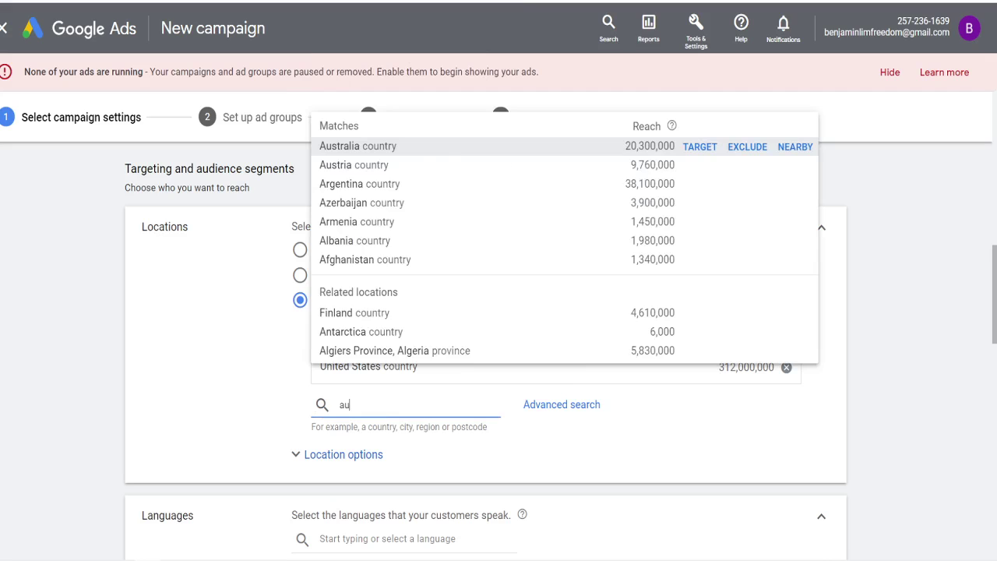
pyautogui.write('strli')
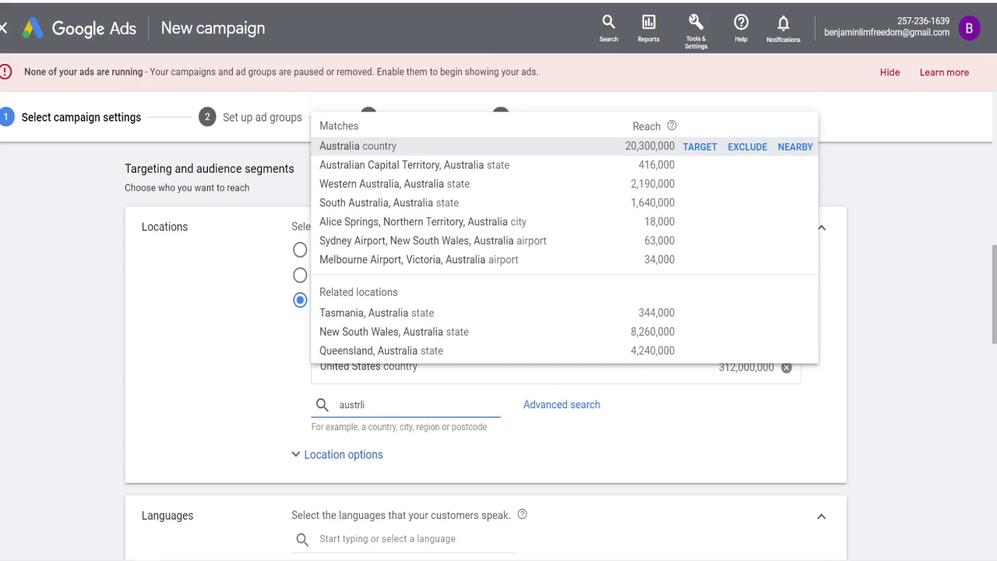
pyautogui.click(699, 146)
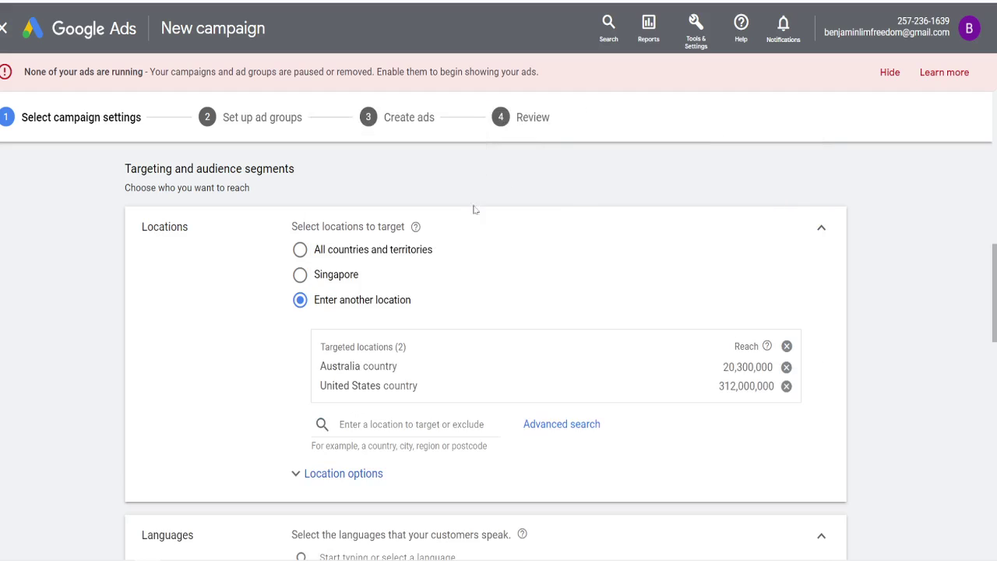
# Add the United Kingdom to the campaign's targeted locations
pyautogui.click(405, 424)
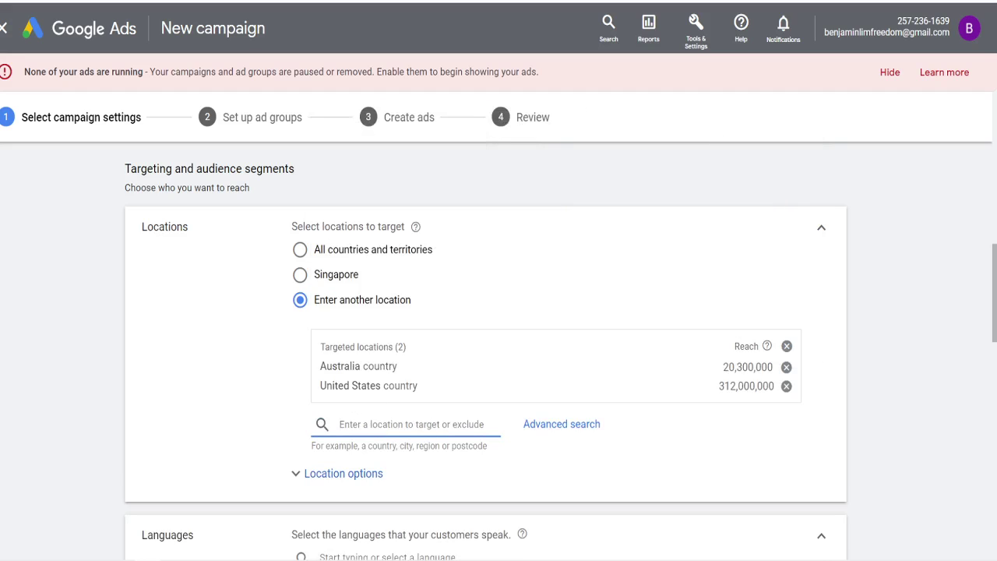
pyautogui.write('n')
pyautogui.press('BackSpace')
pyautogui.write('unit')
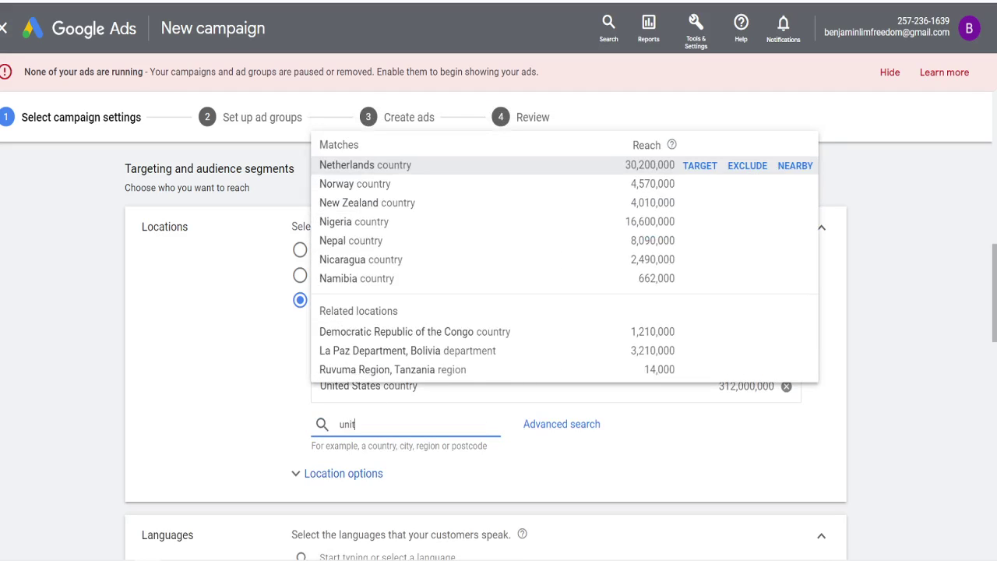
pyautogui.write('ed king')
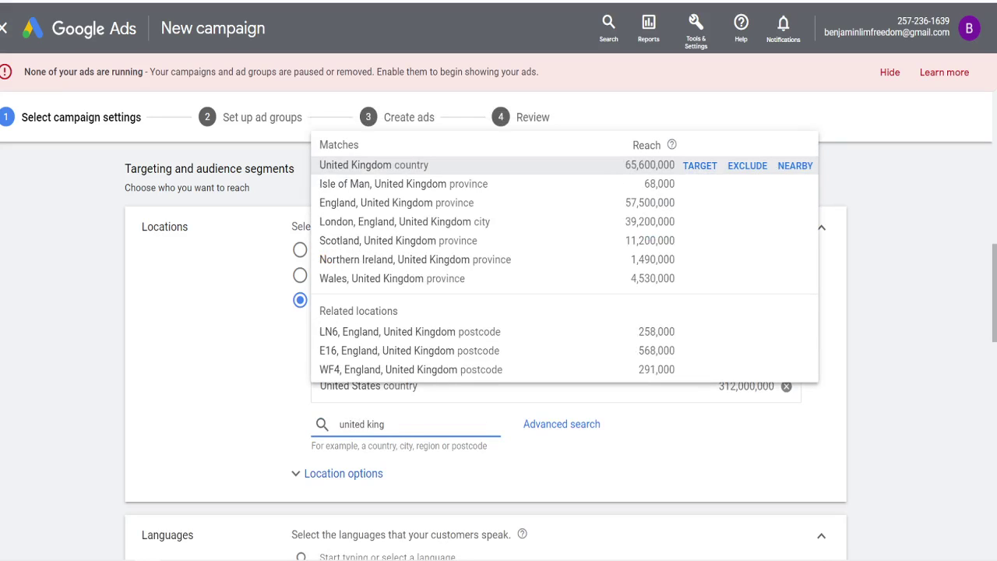
pyautogui.write('dom')
pyautogui.click(699, 165)
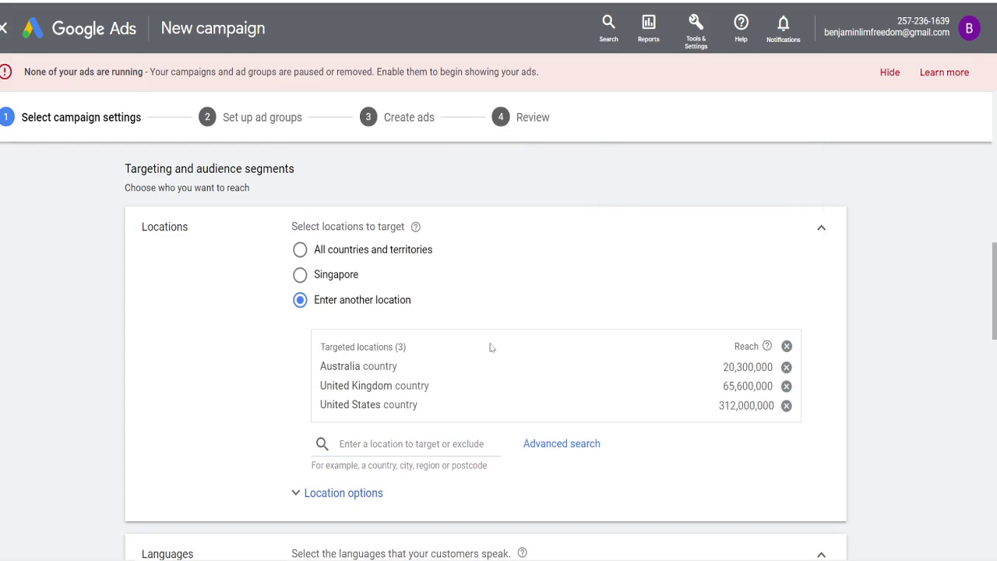
# Examine the suggested audience segments, including Business Professionals, and collapse the section without selecting any
pyautogui.scroll(-6, 494, 349)
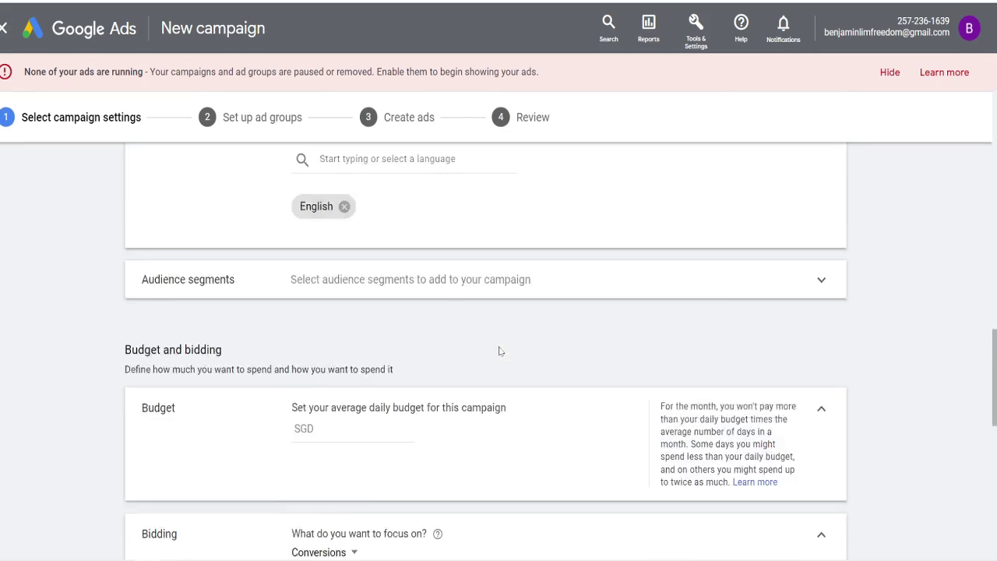
pyautogui.scroll(2, 499, 350)
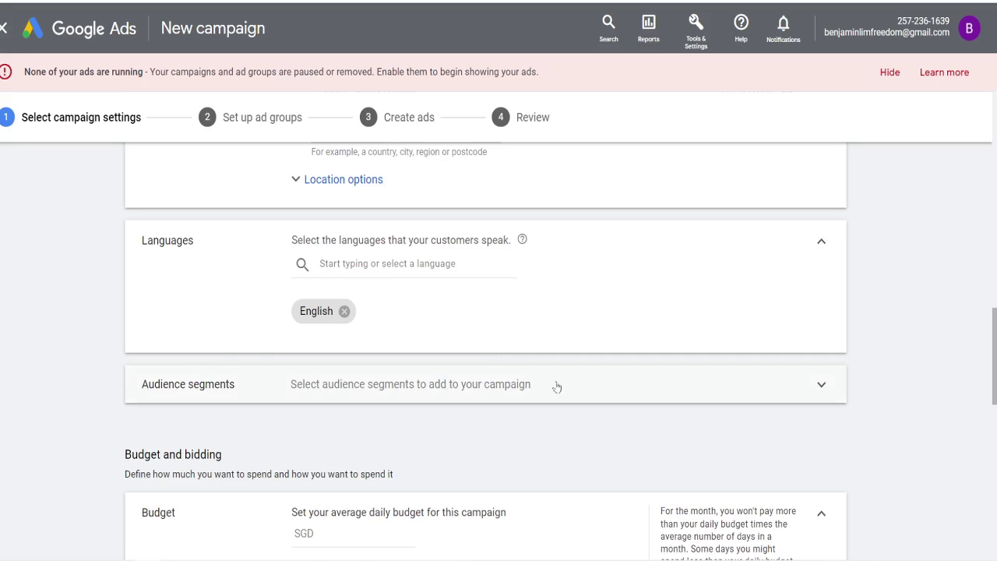
pyautogui.click(587, 383)
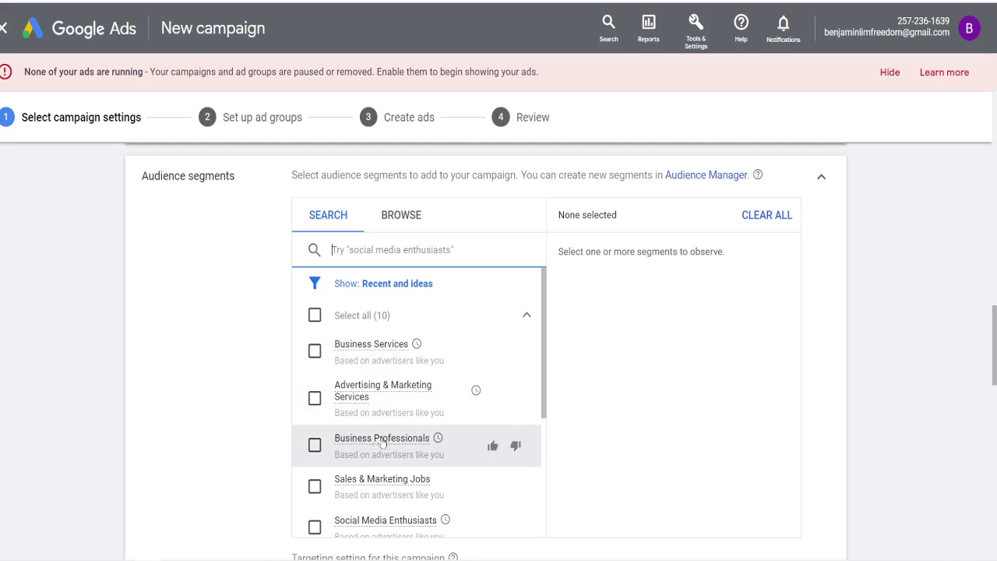
pyautogui.moveTo(386, 441)
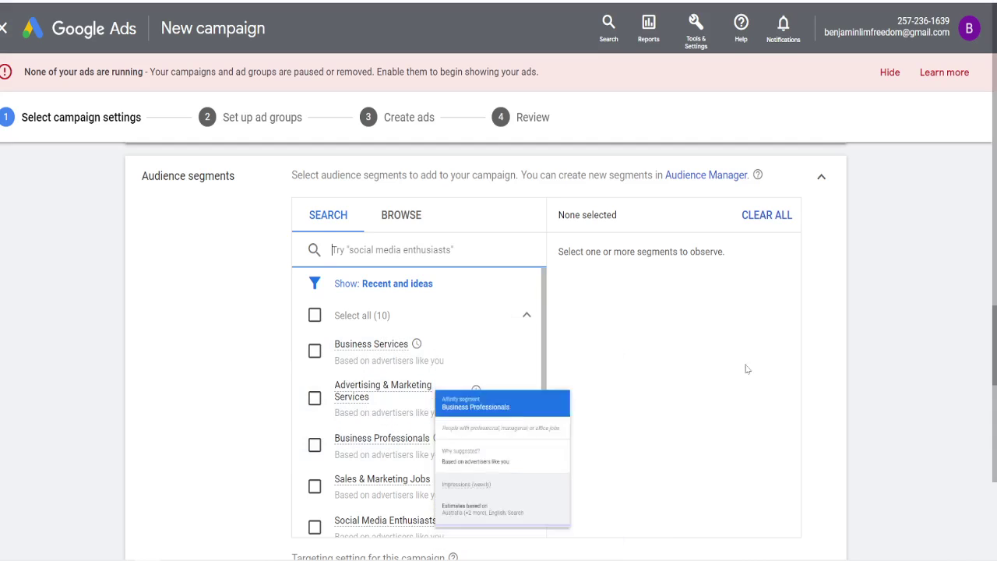
pyautogui.click(822, 178)
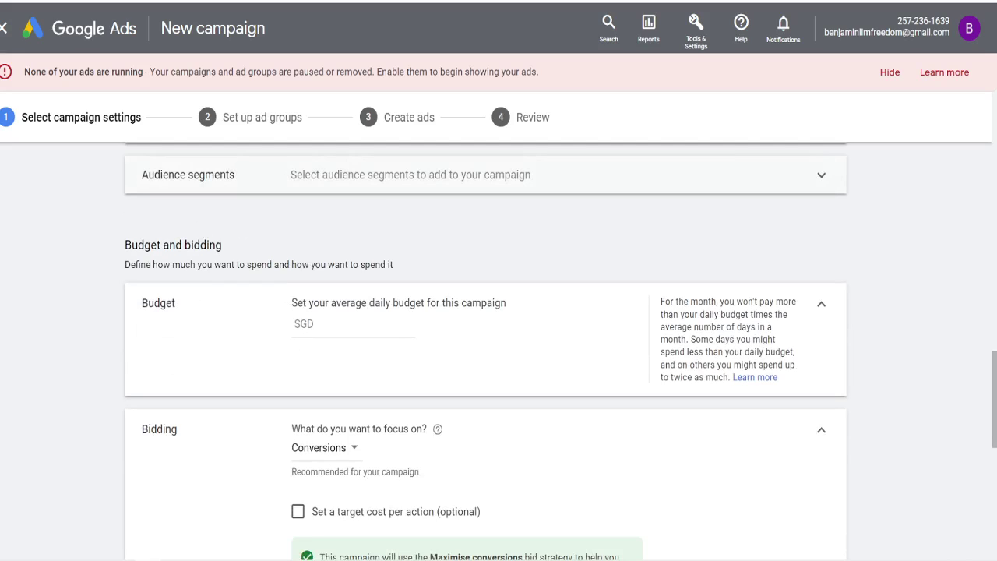
# Set the campaign's average daily budget to SGD 30
pyautogui.click(317, 328)
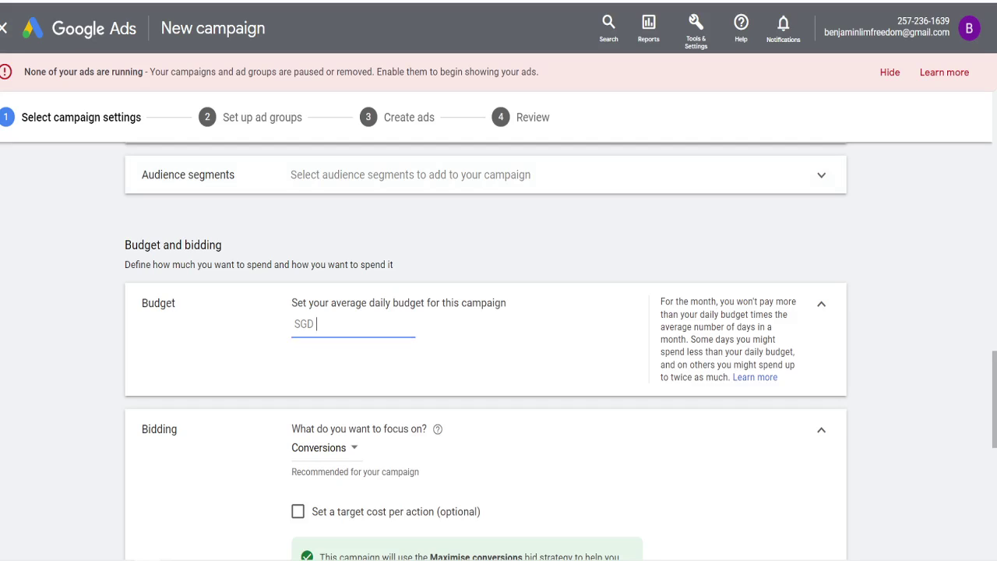
pyautogui.write('30')
# Try Clicks as the bidding focus and set it back to Conversions
pyautogui.scroll(-4, 480, 358)
pyautogui.scroll(1, 478, 356)
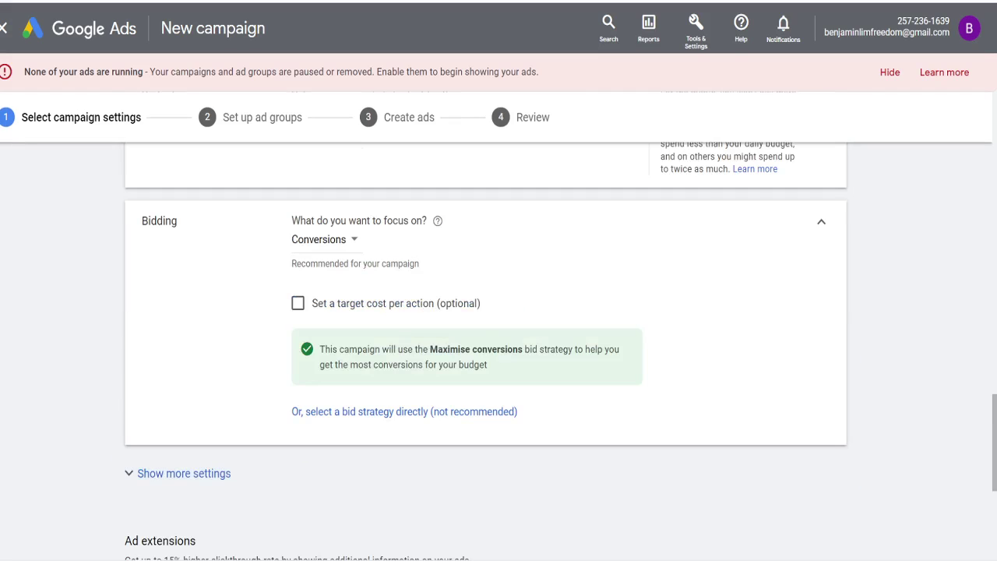
pyautogui.click(355, 240)
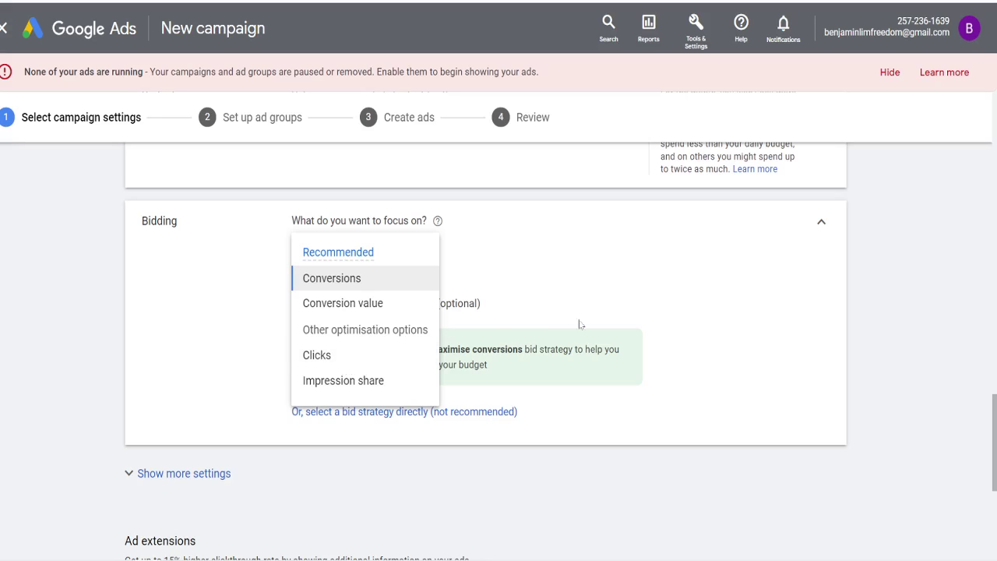
pyautogui.moveTo(416, 289)
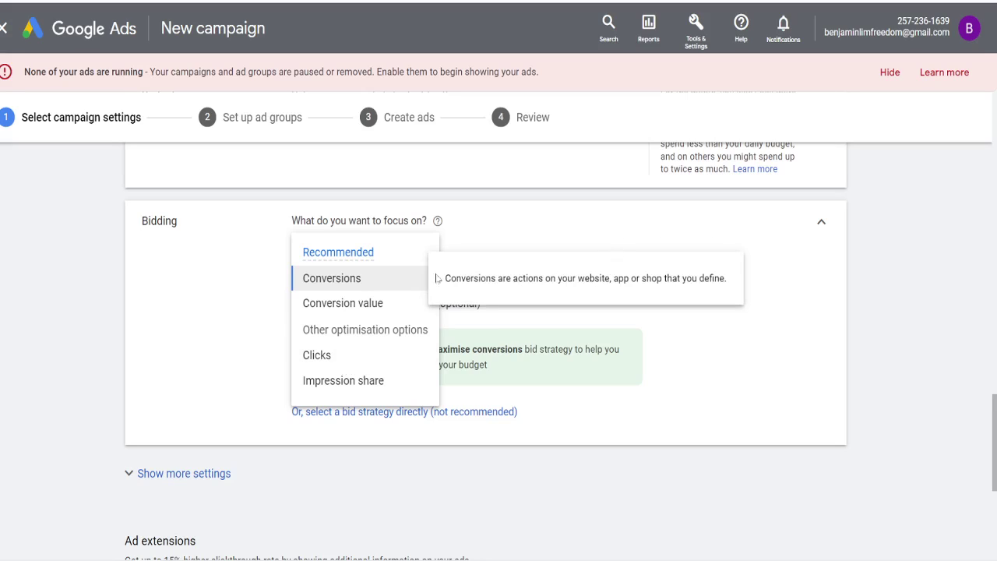
pyautogui.click(330, 356)
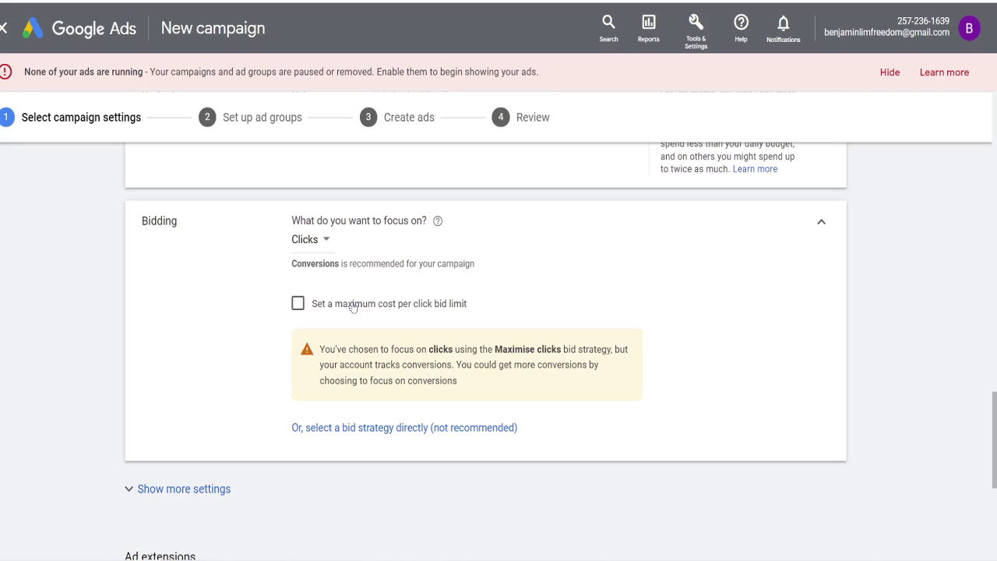
pyautogui.click(320, 241)
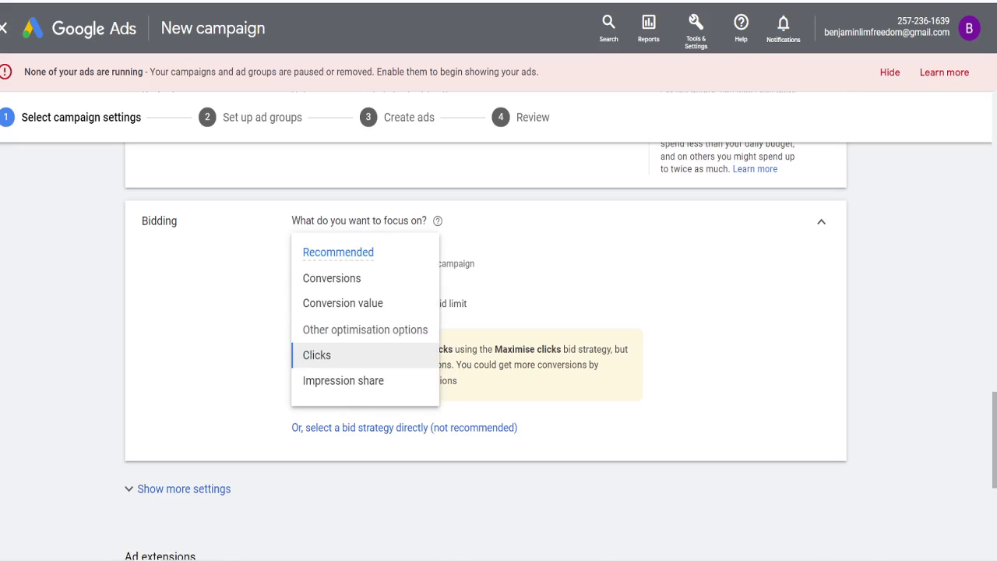
pyautogui.click(321, 282)
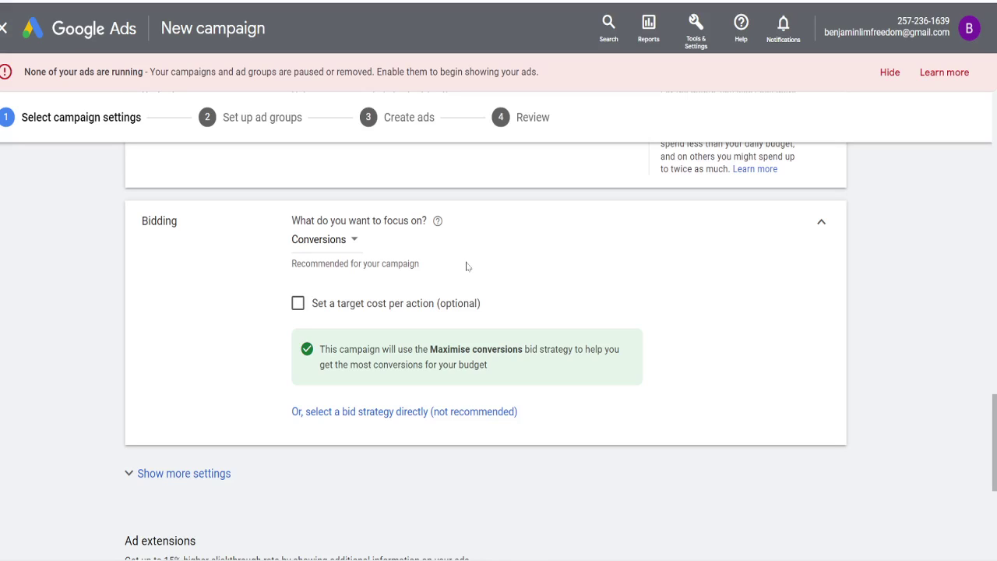
# Review the additional ad rotation setting and the ad extensions, and save the campaign settings to continue to the ad group setup
pyautogui.scroll(-1, 464, 280)
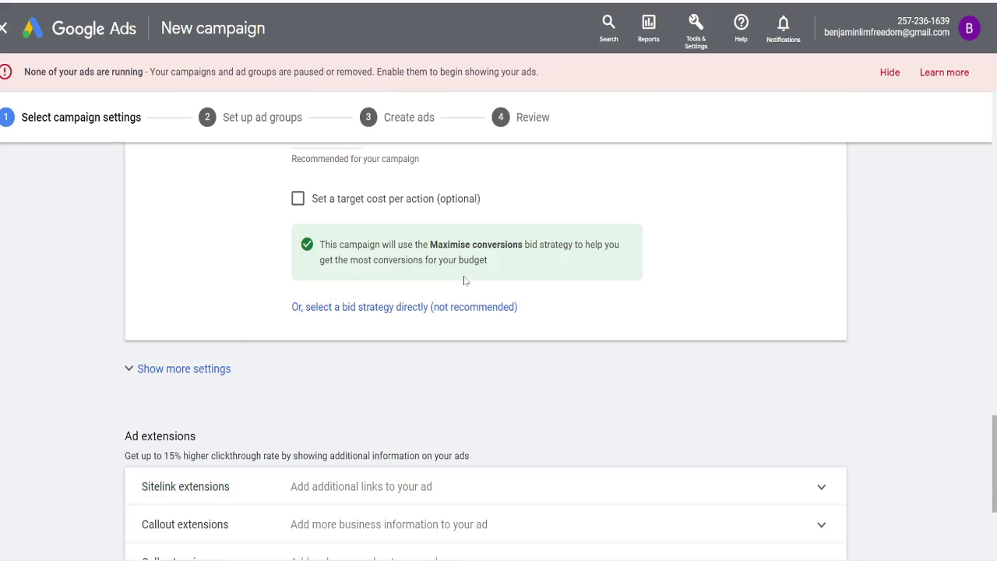
pyautogui.click(196, 369)
pyautogui.scroll(-3, 387, 370)
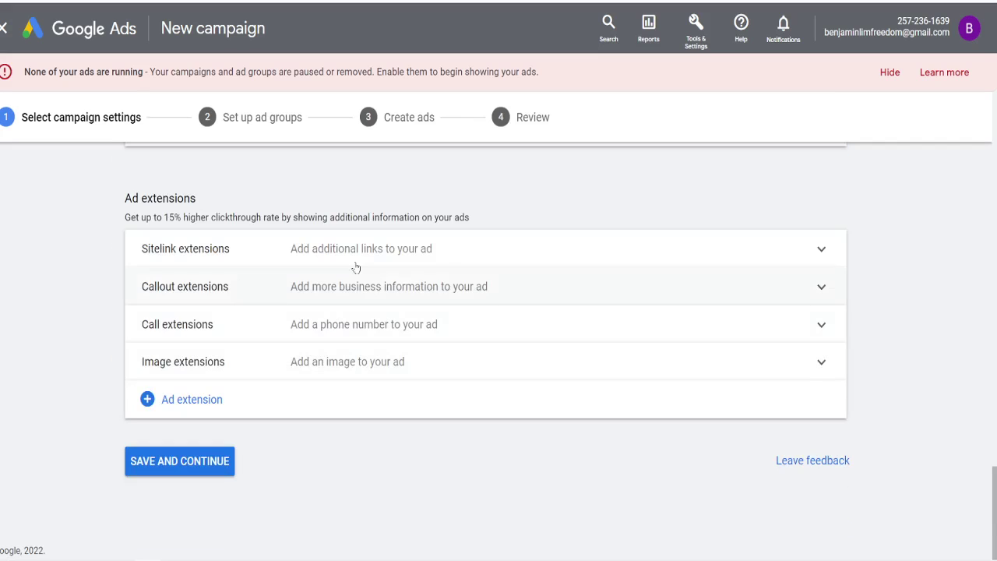
pyautogui.scroll(1, 323, 250)
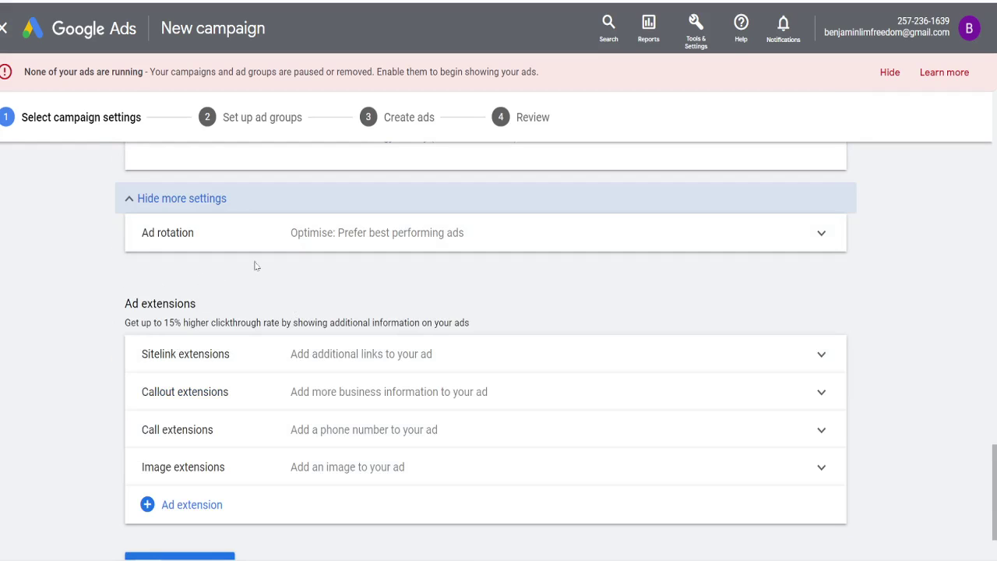
pyautogui.scroll(-1, 419, 299)
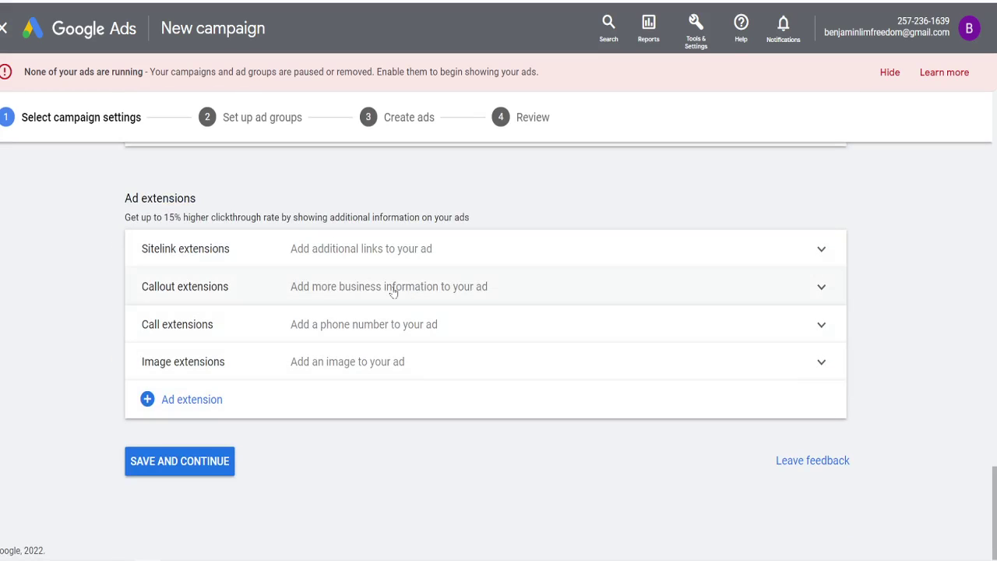
pyautogui.click(199, 471)
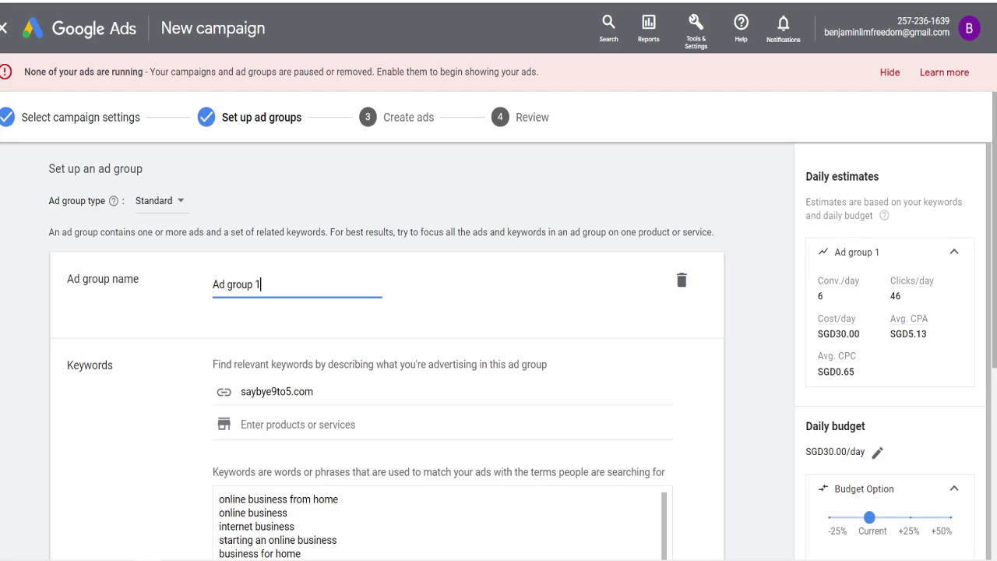
# Review the suggested keywords of the ad group and delete the entire keyword list
pyautogui.scroll(-3, 452, 304)
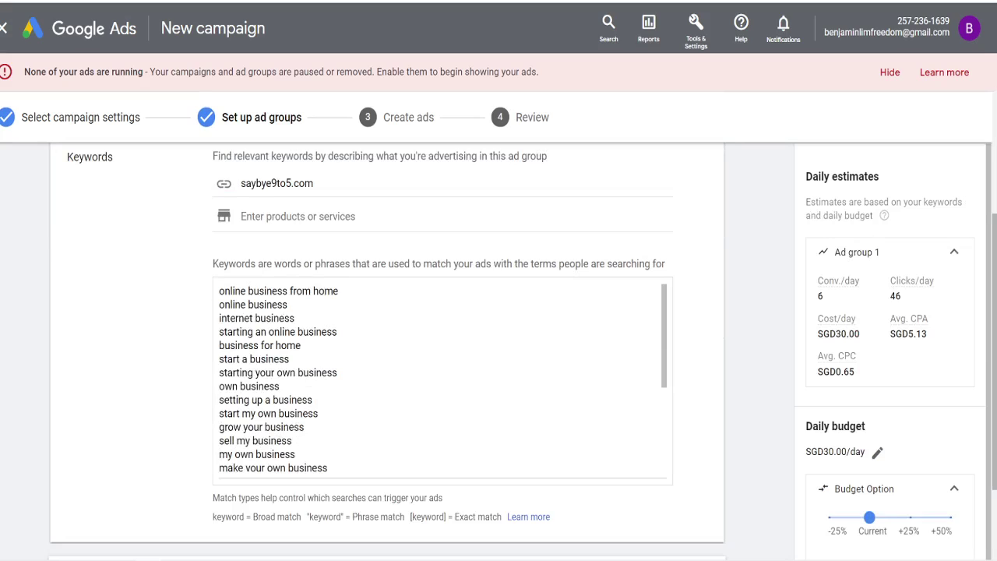
pyautogui.moveTo(212, 263); pyautogui.dragTo(685, 261)
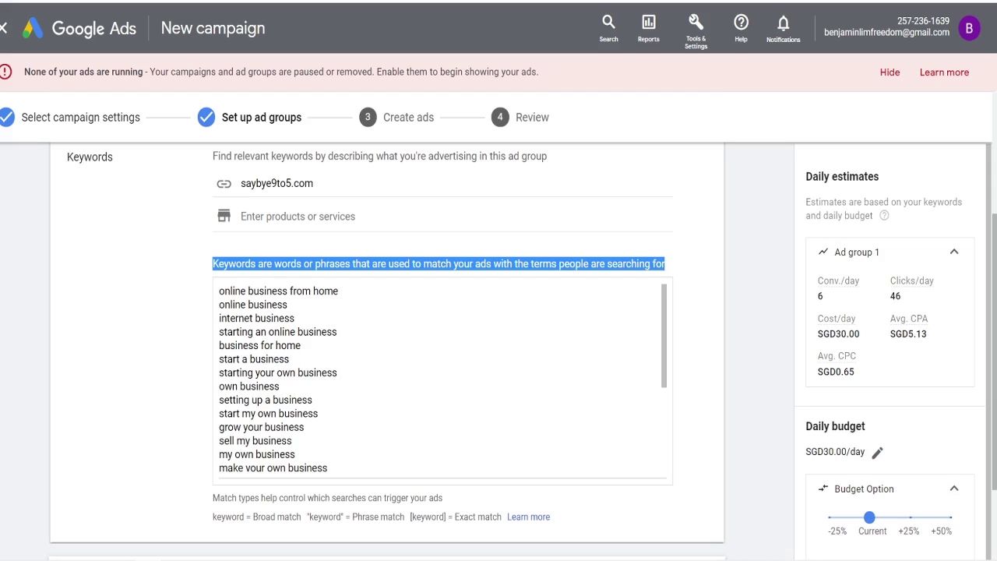
pyautogui.moveTo(663, 294); pyautogui.dragTo(664, 379)
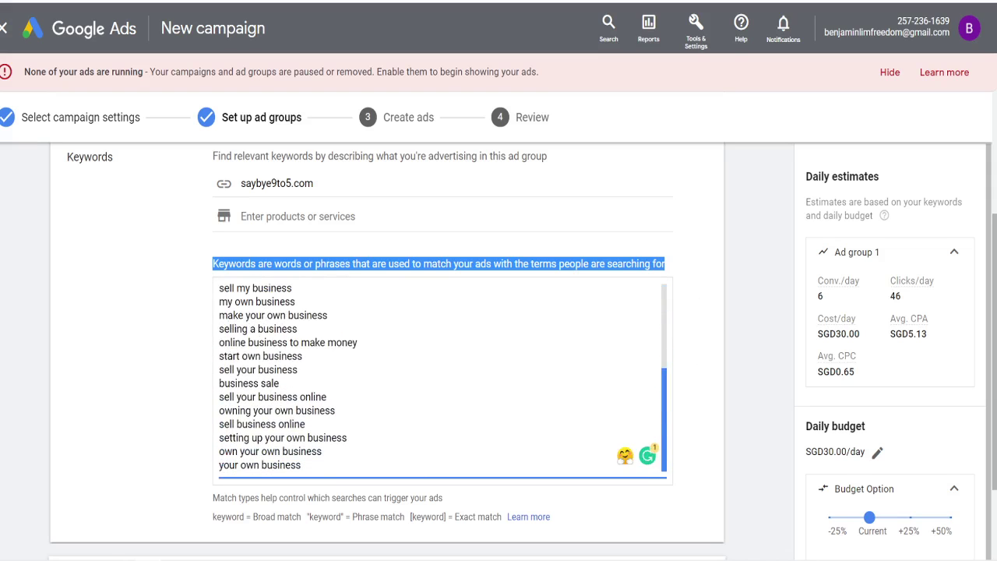
pyautogui.scroll(3, 440, 377)
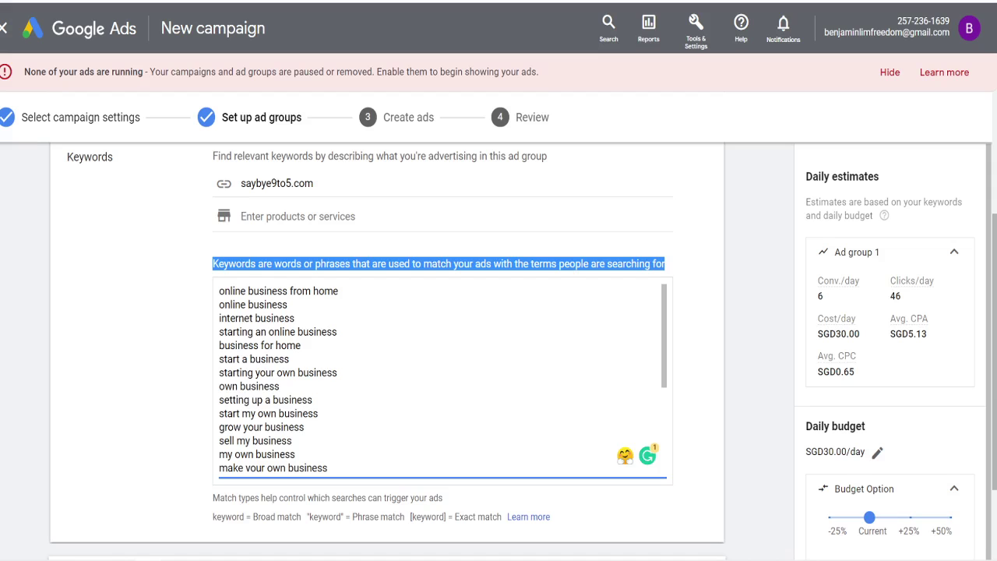
pyautogui.scroll(-5, 440, 378)
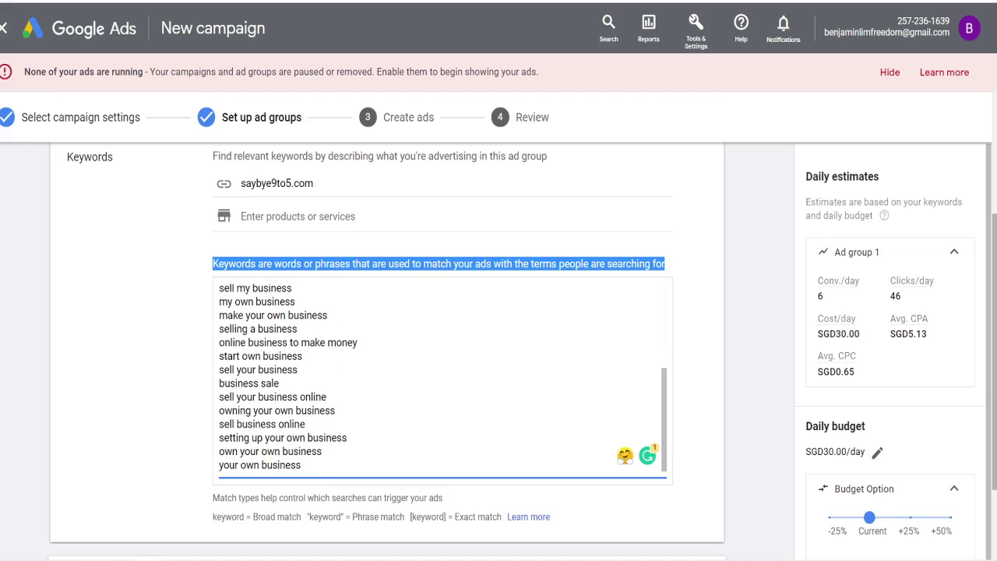
pyautogui.moveTo(302, 465); pyautogui.dragTo(219, 212)
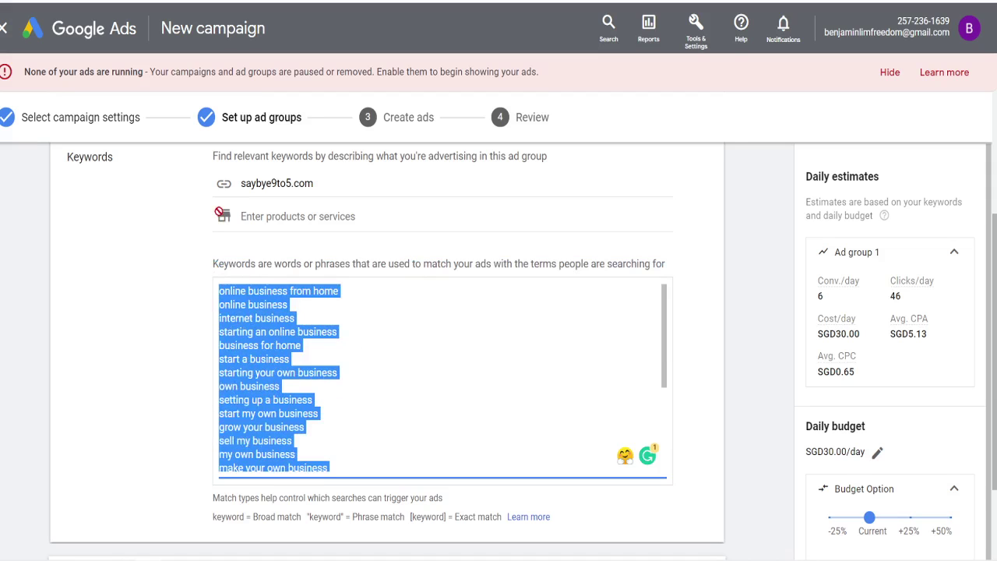
pyautogui.press('BackSpace')
pyautogui.scroll(-1, 388, 350)
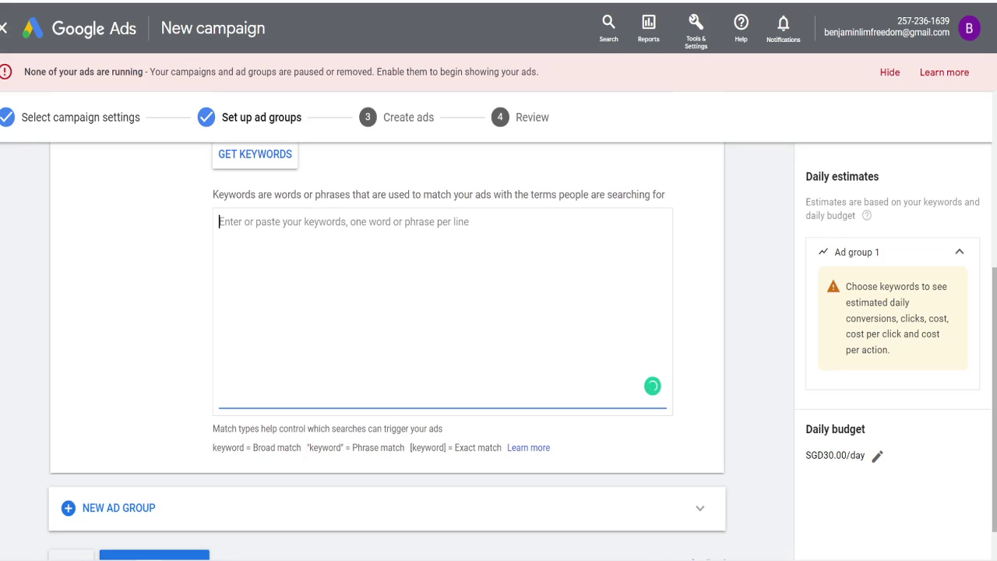
# Open Keyword Planner and start discovering new keywords
pyautogui.click(698, 31)
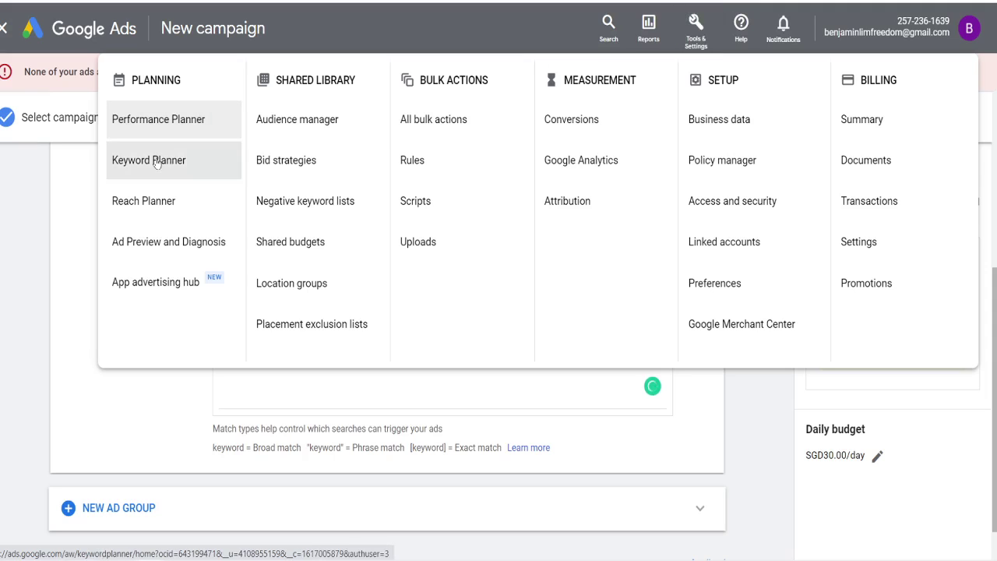
pyautogui.click(156, 161)
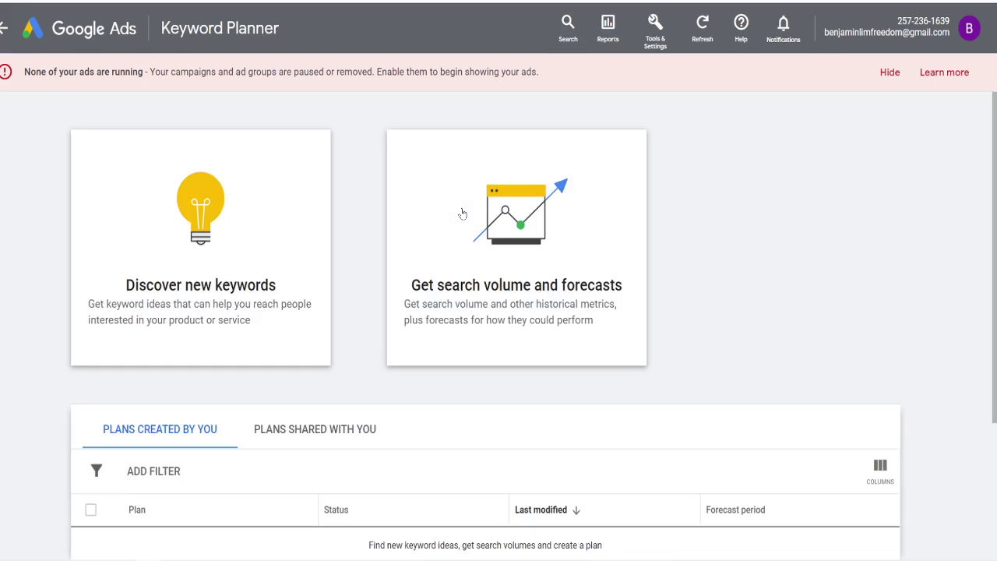
pyautogui.click(239, 223)
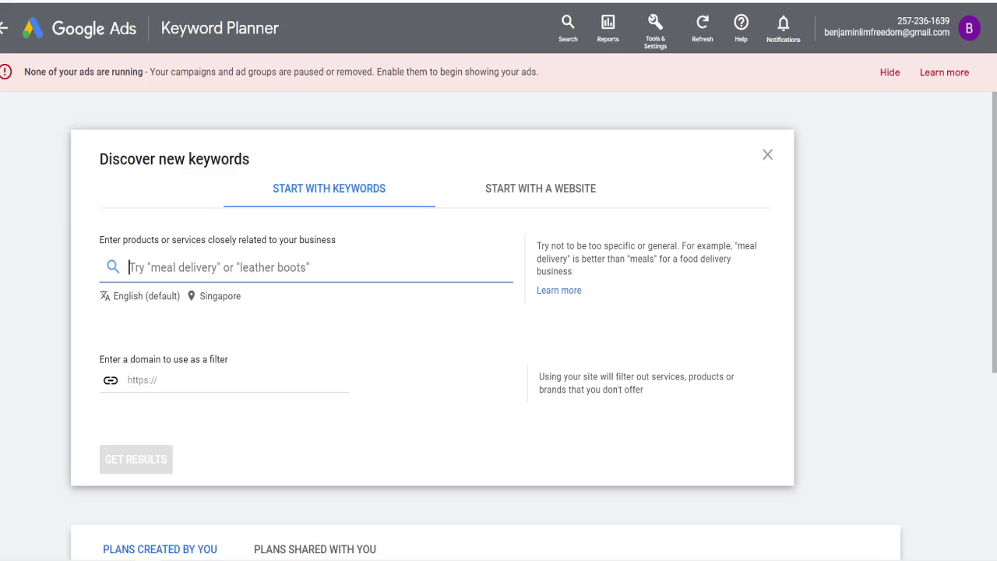
# Enter "make money online" as the seed keyword for the keyword discovery
pyautogui.write('make')
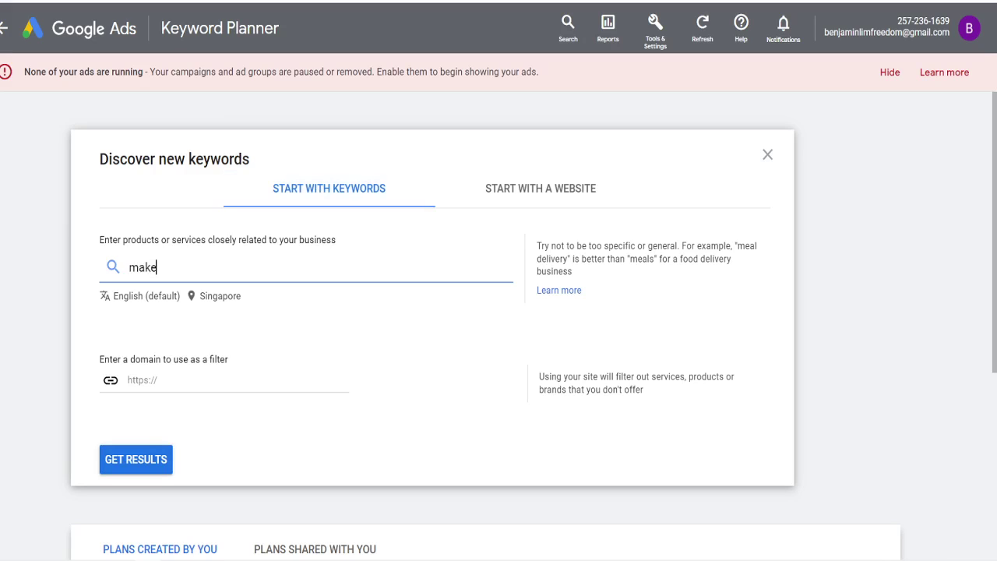
pyautogui.write(' money at home')
pyautogui.press('BackSpace')
pyautogui.press('BackSpace')
pyautogui.press('BackSpace')
pyautogui.press('BackSpace')
pyautogui.press('BackSpace')
pyautogui.press('BackSpace')
pyautogui.write('online')
# Replace Singapore with the United States as the target location of the keyword search
pyautogui.click(209, 304)
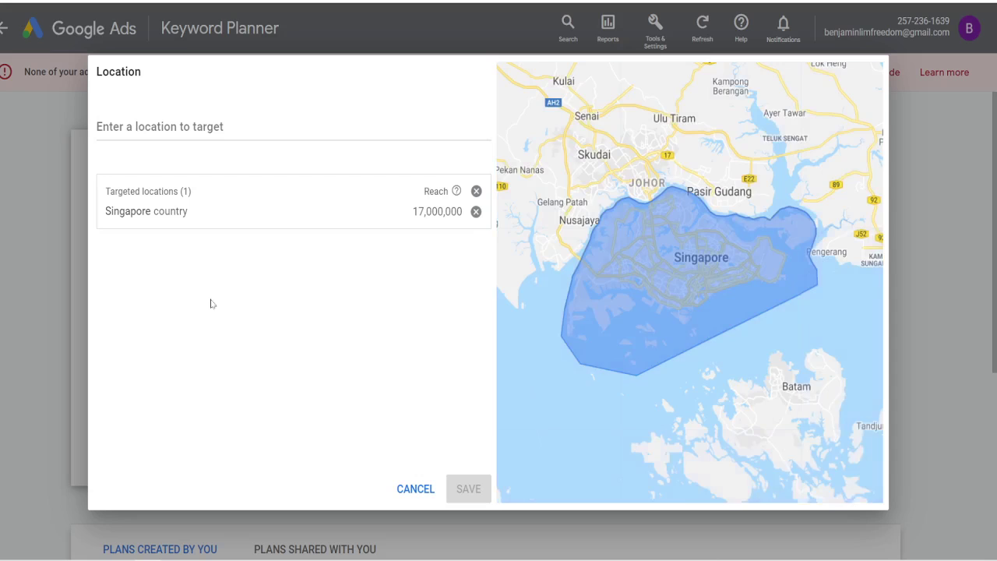
pyautogui.click(476, 212)
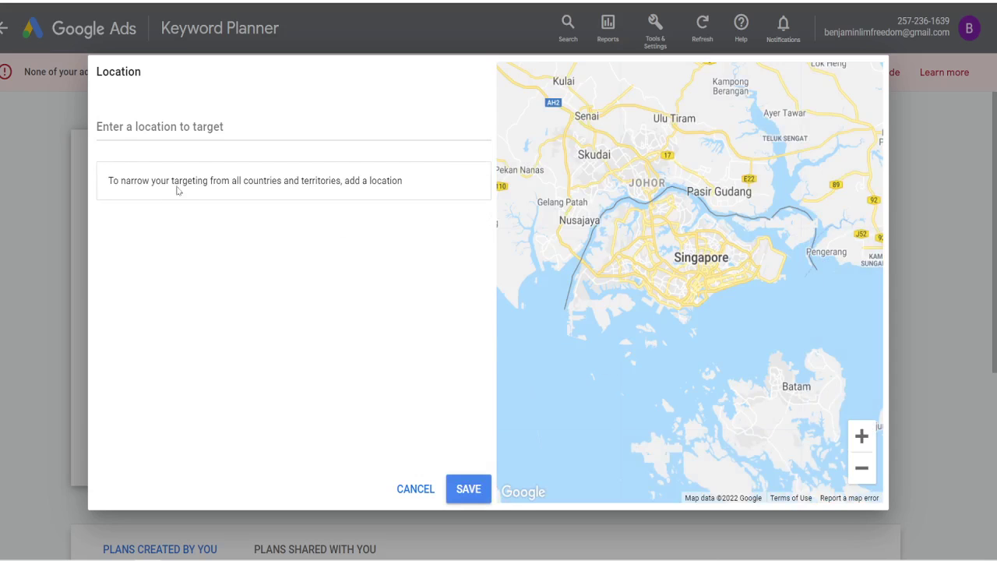
pyautogui.click(96, 126)
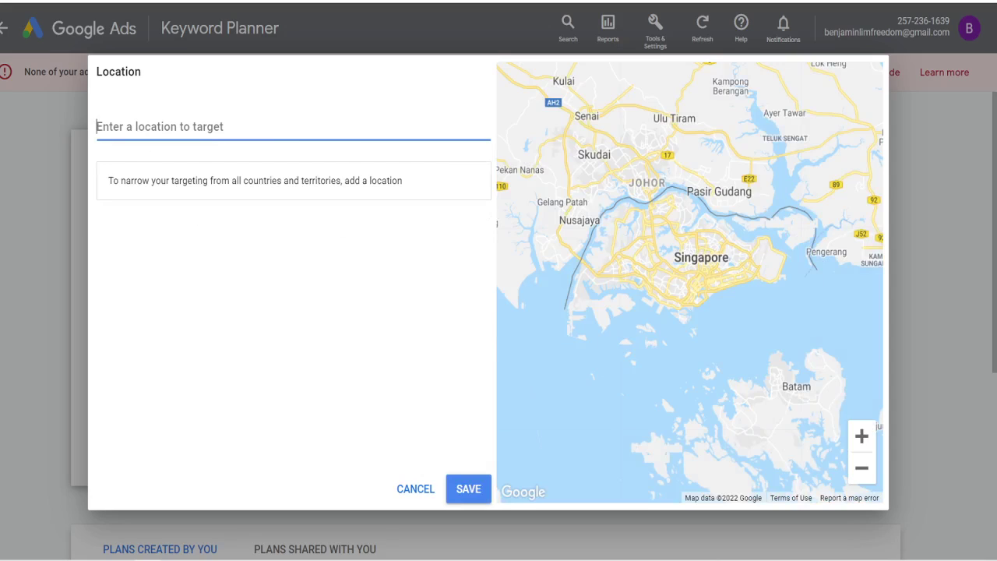
pyautogui.write('united states')
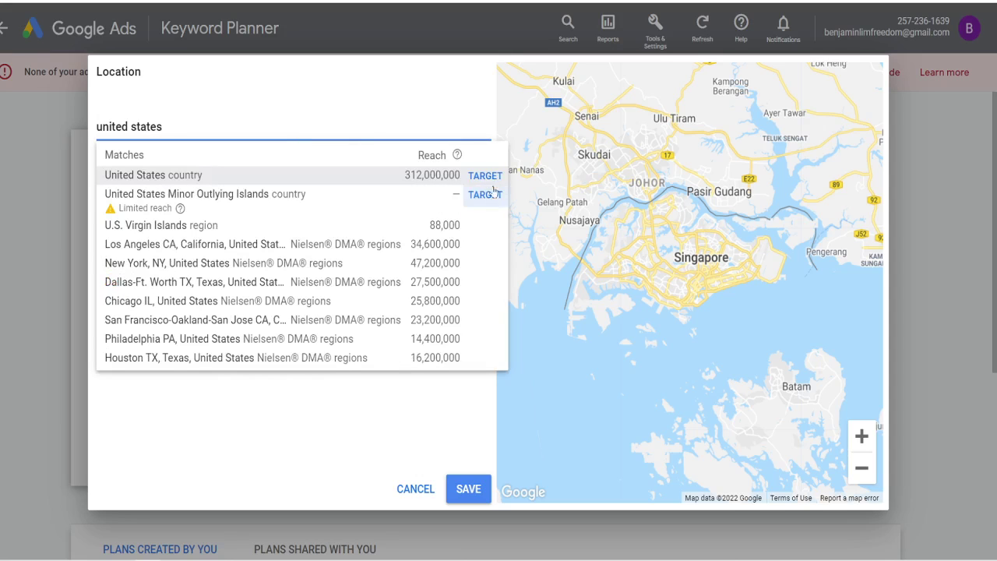
pyautogui.click(390, 173)
# Add the United Kingdom and Australia to the keyword search's target locations and save the location selection
pyautogui.click(97, 126)
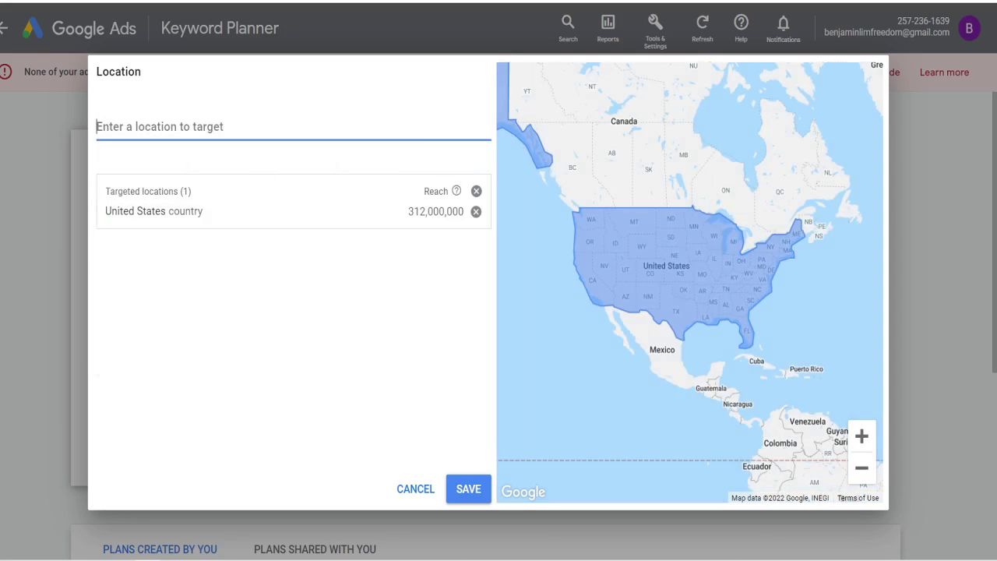
pyautogui.write('united kingdom')
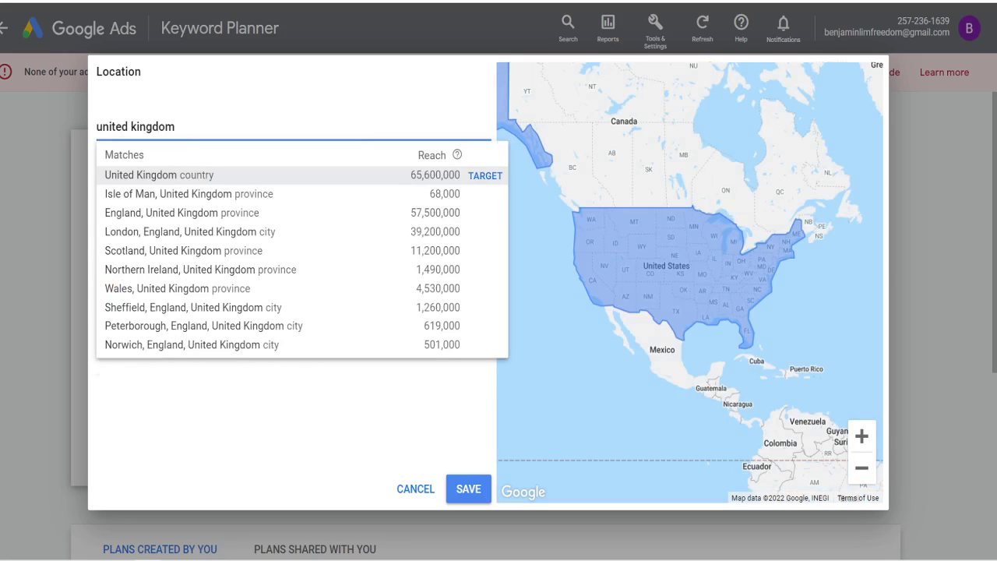
pyautogui.click(487, 176)
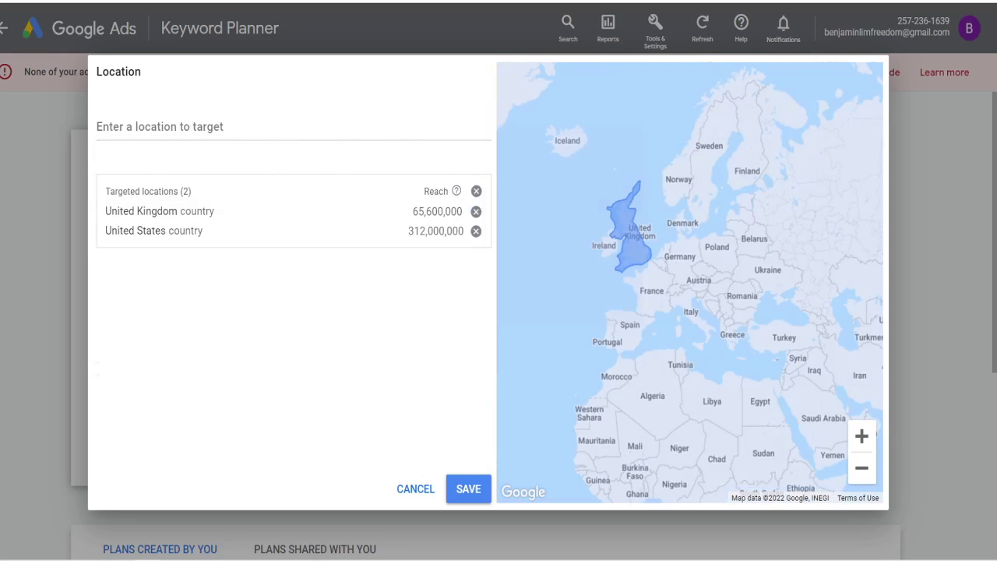
pyautogui.write('austraka')
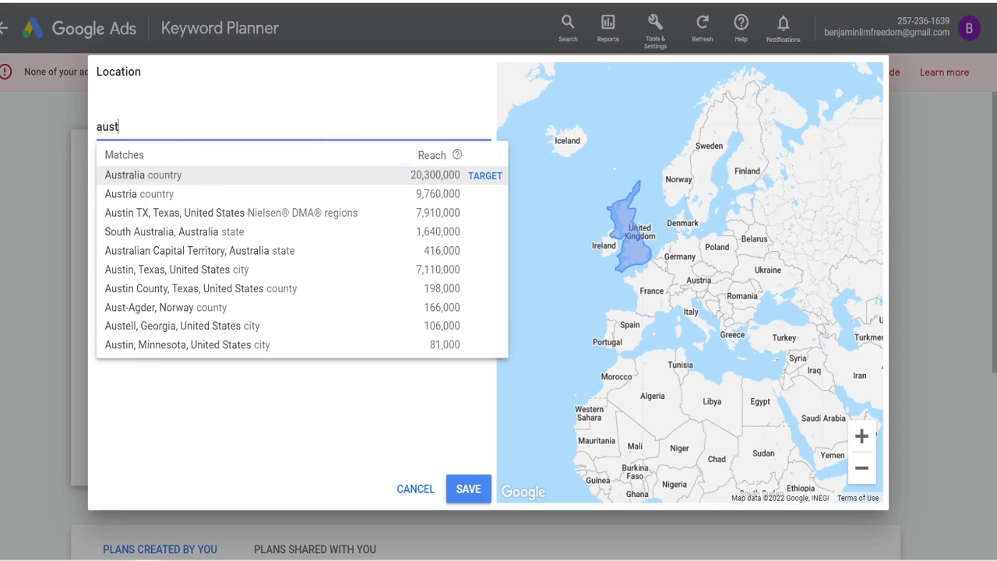
pyautogui.press('BackSpace')
pyautogui.press('BackSpace')
pyautogui.press('BackSpace')
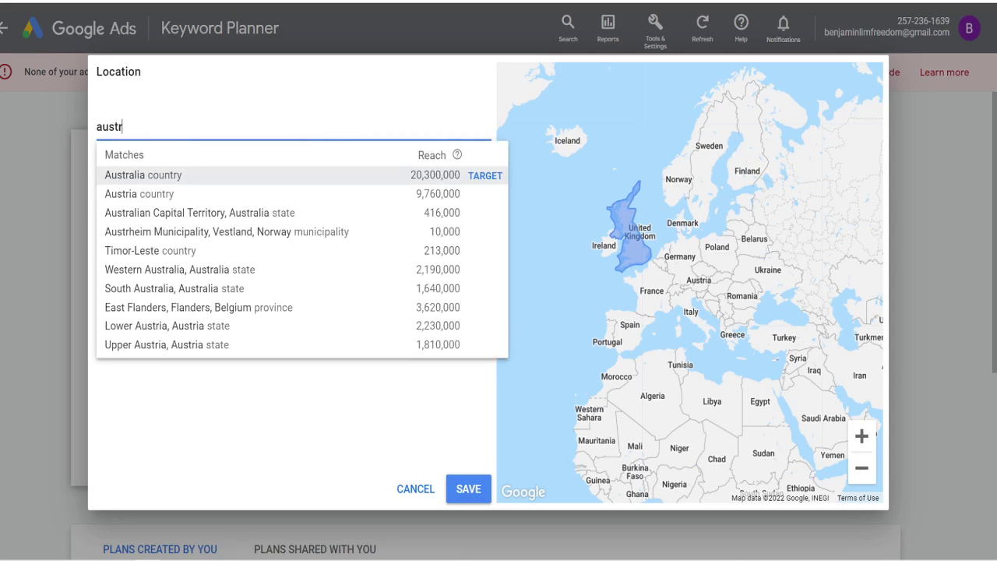
pyautogui.click(485, 175)
pyautogui.click(470, 490)
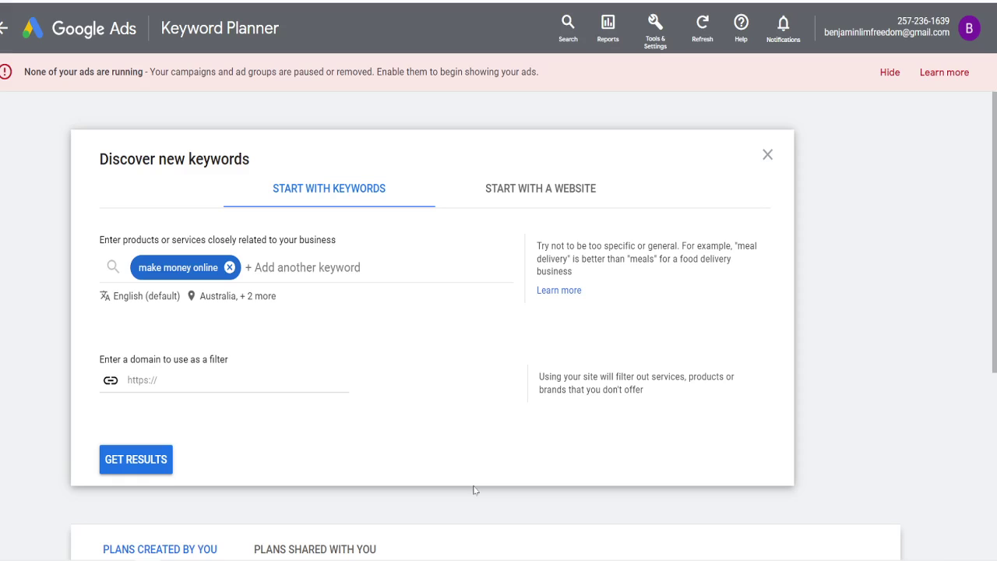
# Get the keyword ideas for the search and widen the keyword column to show the full phrases
pyautogui.click(122, 462)
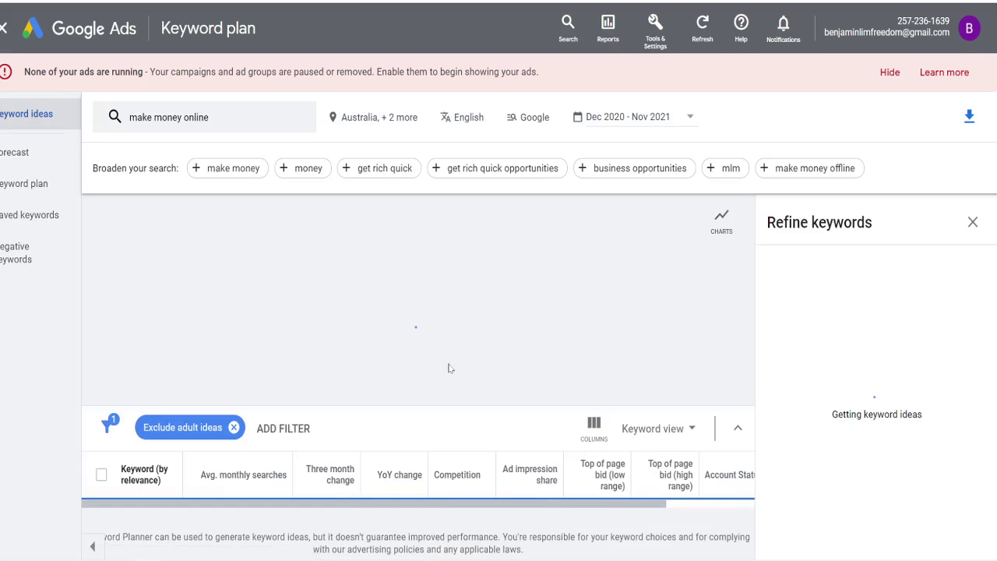
pyautogui.scroll(-2, 450, 370)
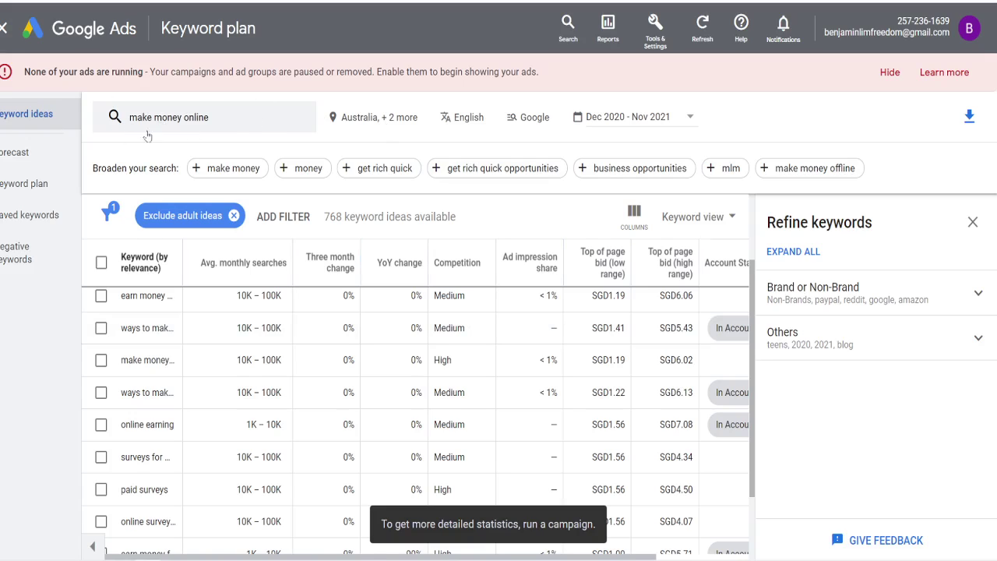
pyautogui.scroll(1, 482, 414)
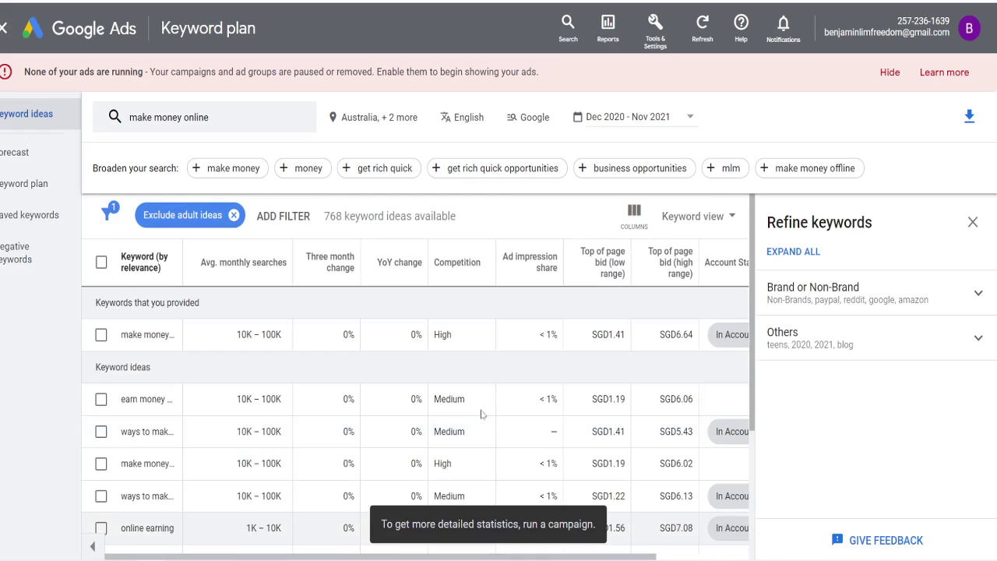
pyautogui.moveTo(182, 262); pyautogui.dragTo(249, 263)
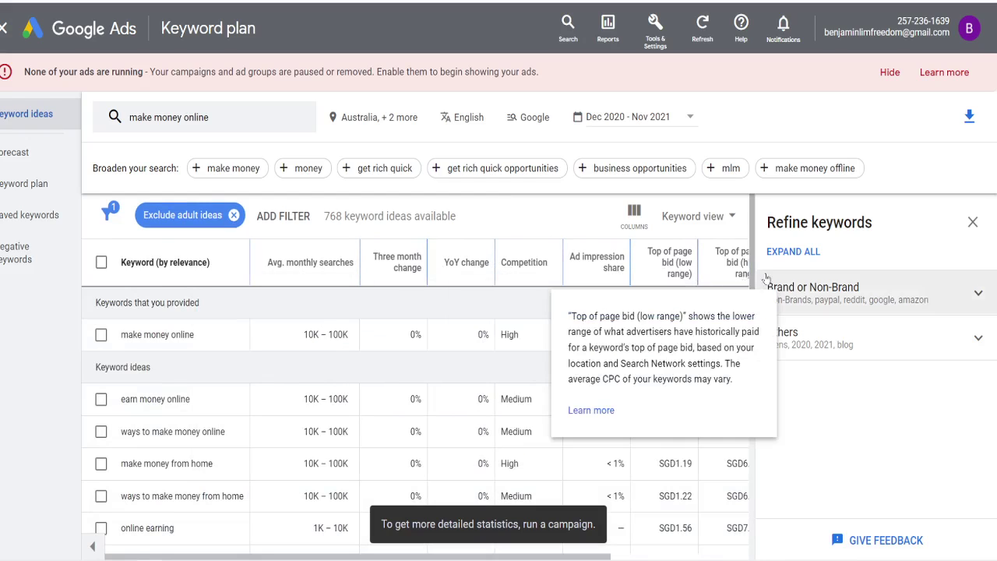
# Examine the first two pages of keyword ideas, comparing monthly searches, competition and top of page bids
pyautogui.scroll(-3, 303, 377)
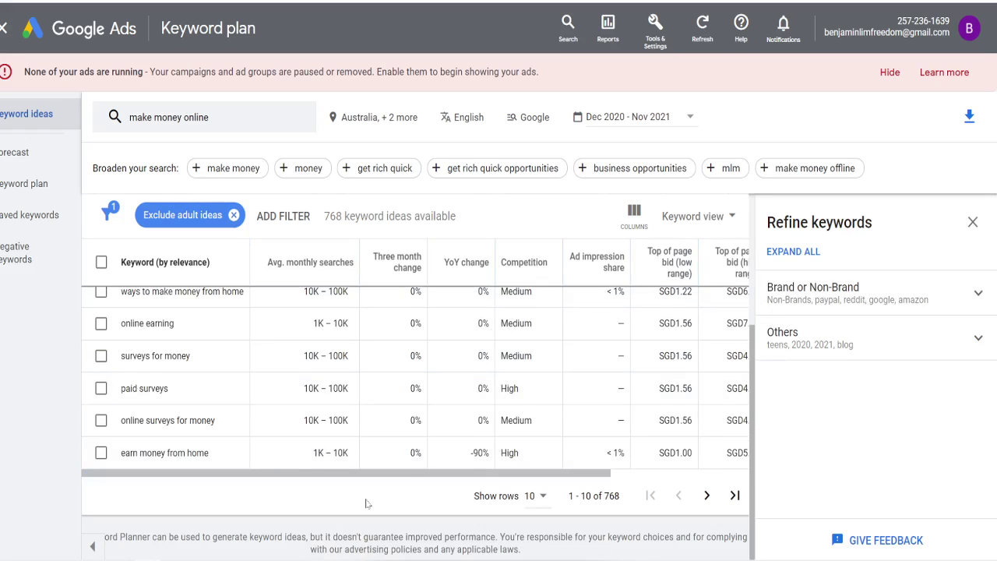
pyautogui.scroll(3, 303, 382)
pyautogui.scroll(-3, 335, 436)
pyautogui.click(706, 496)
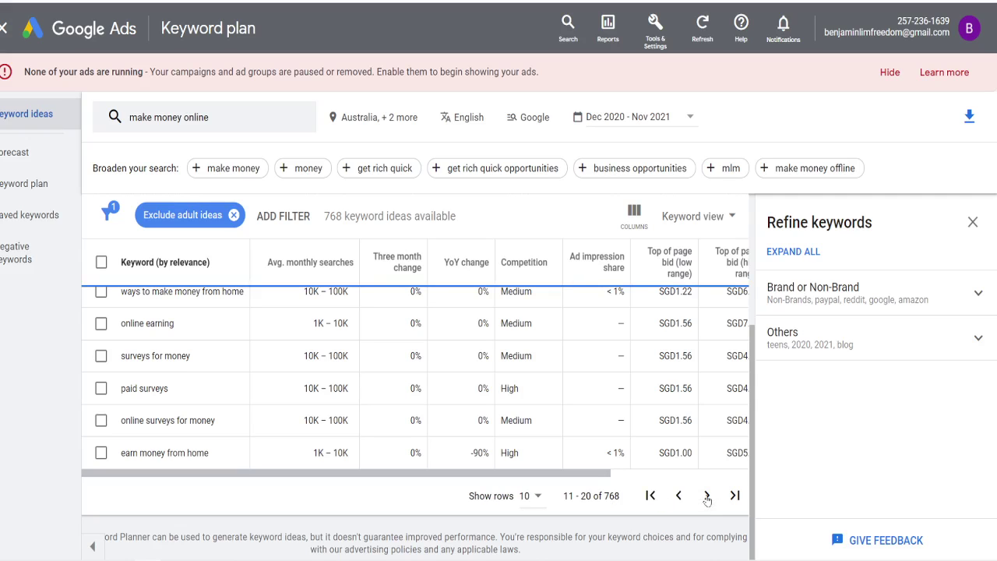
pyautogui.scroll(-5, 685, 433)
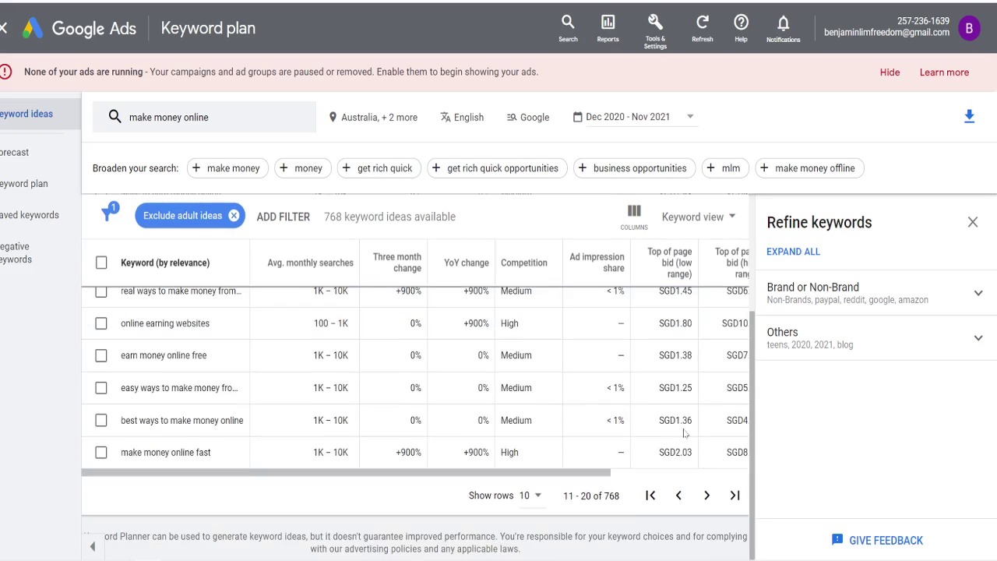
pyautogui.click(678, 495)
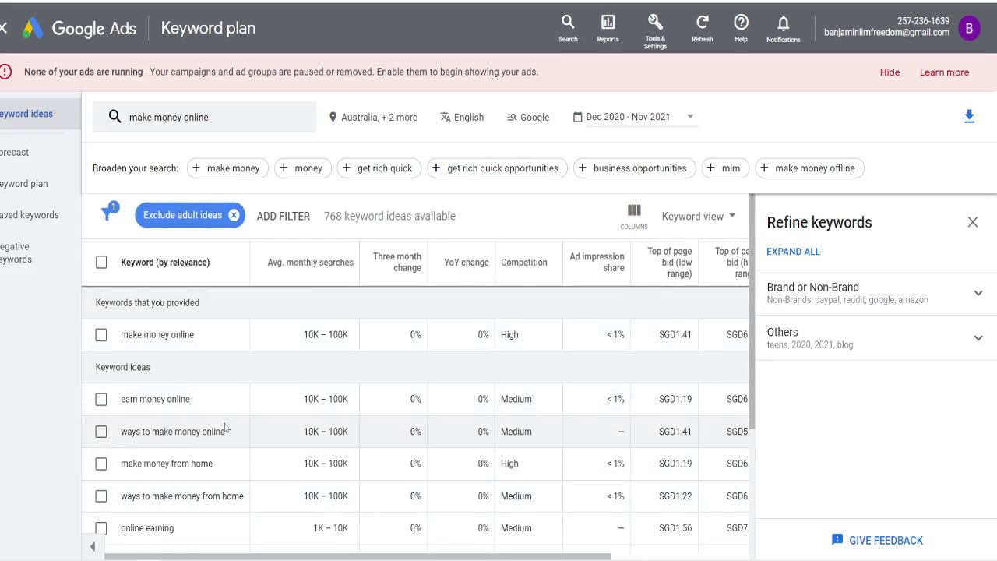
pyautogui.scroll(-3, 224, 427)
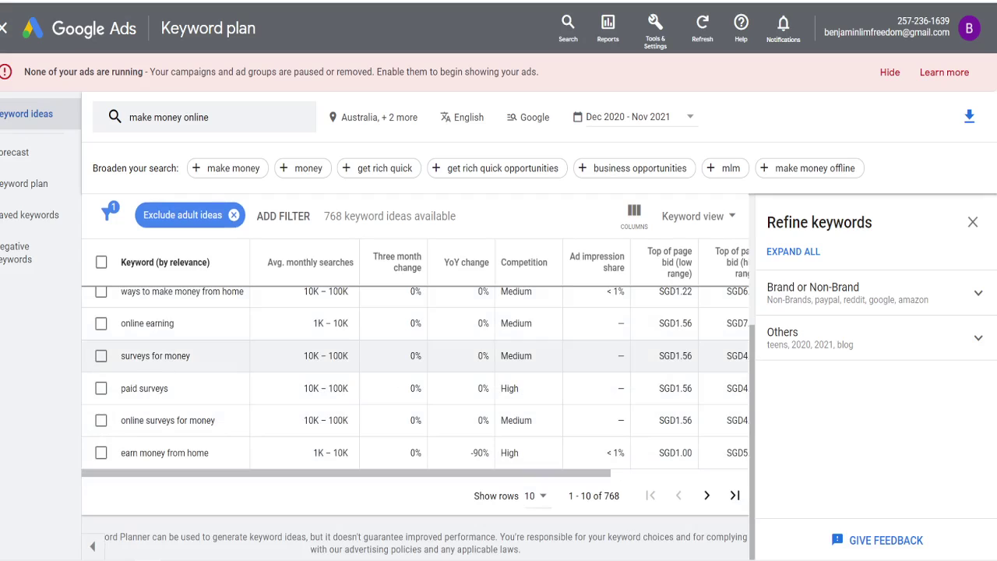
pyautogui.scroll(3, 114, 336)
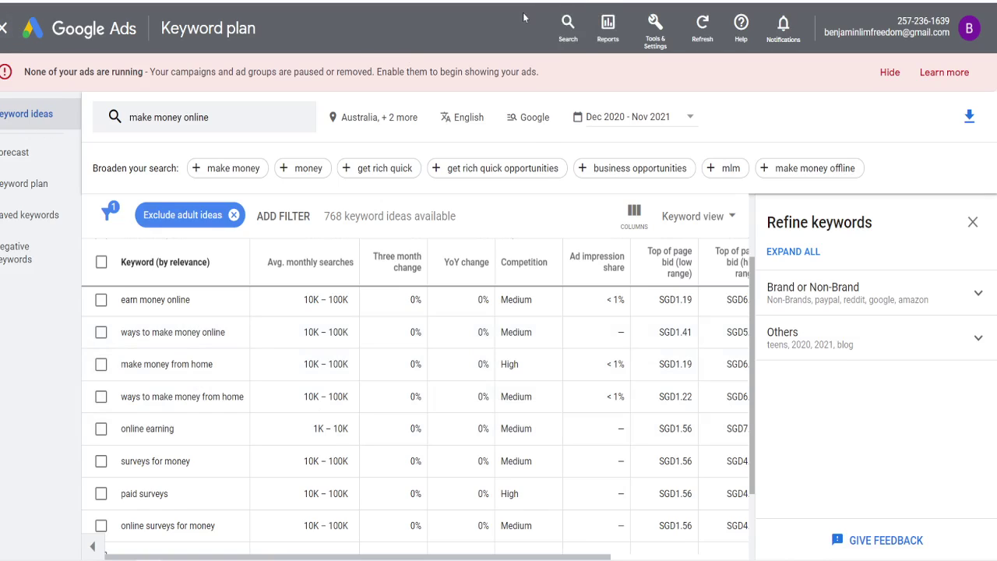
# Return to the campaigns overview and resume the "demo search ad" campaign draft
pyautogui.click(79, 28)
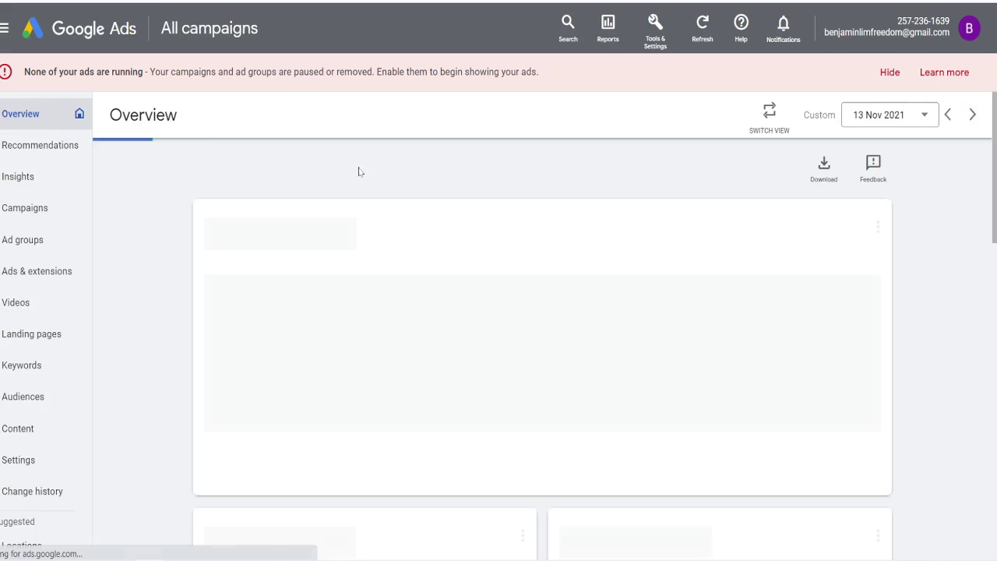
pyautogui.scroll(-3, 36, 265)
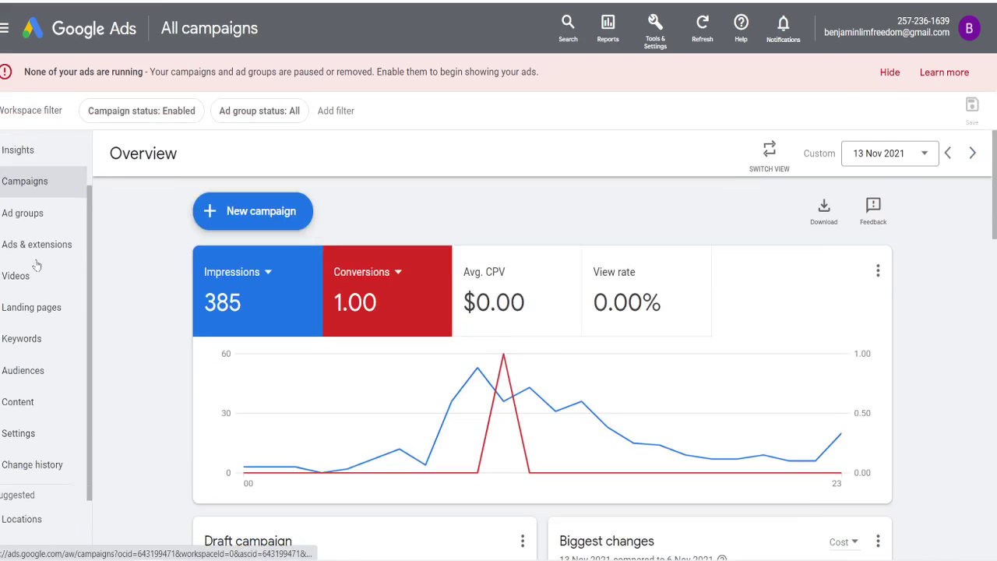
pyautogui.click(43, 167)
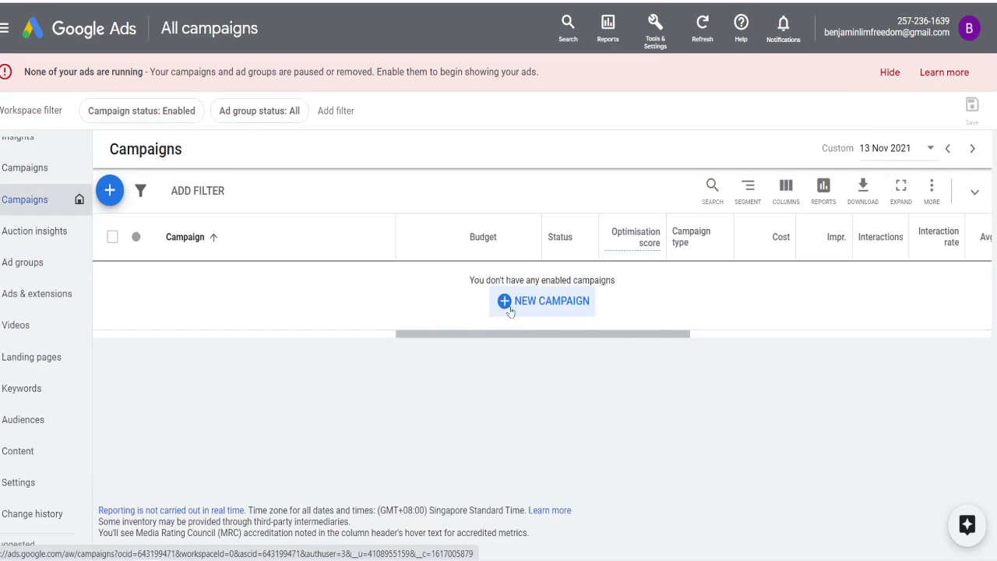
pyautogui.click(510, 310)
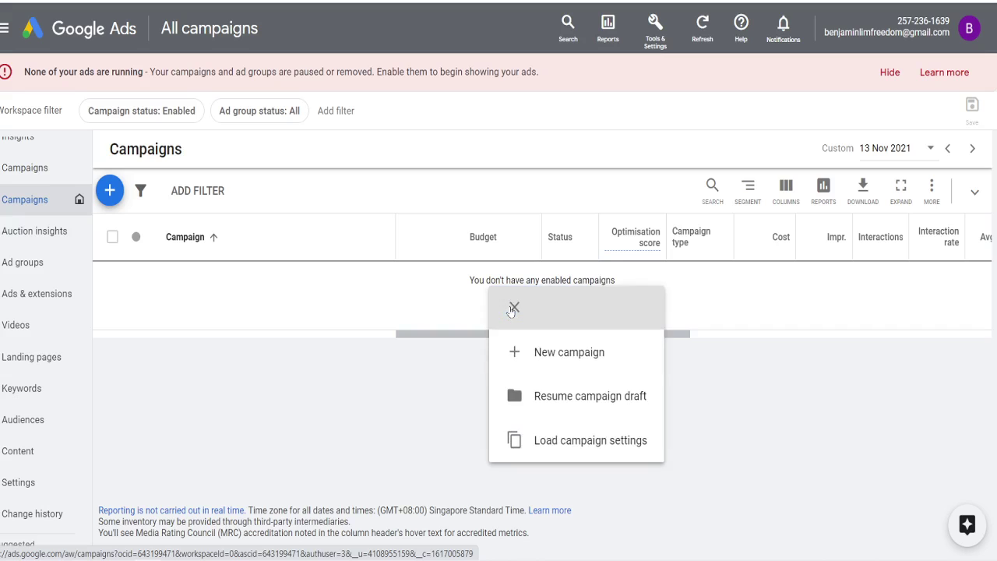
pyautogui.click(570, 397)
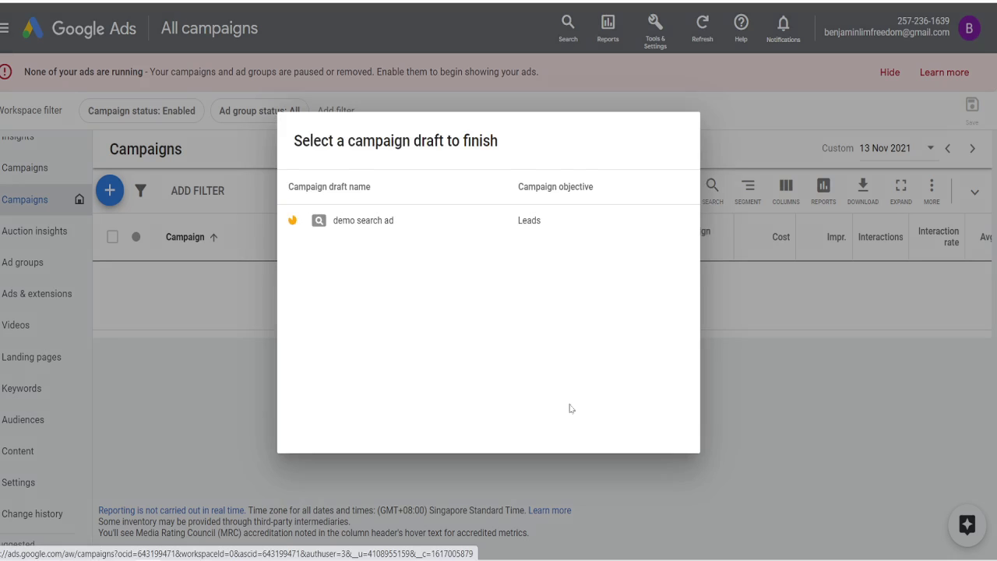
pyautogui.click(389, 222)
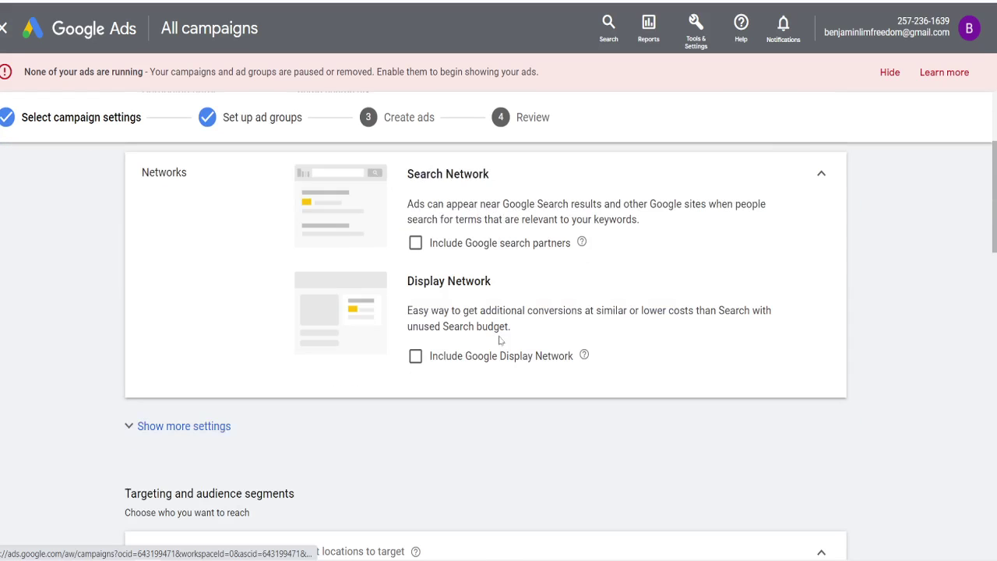
# Expand the draft's additional settings and its location options, and review the targeted countries and the target and exclude choices
pyautogui.scroll(-4, 500, 340)
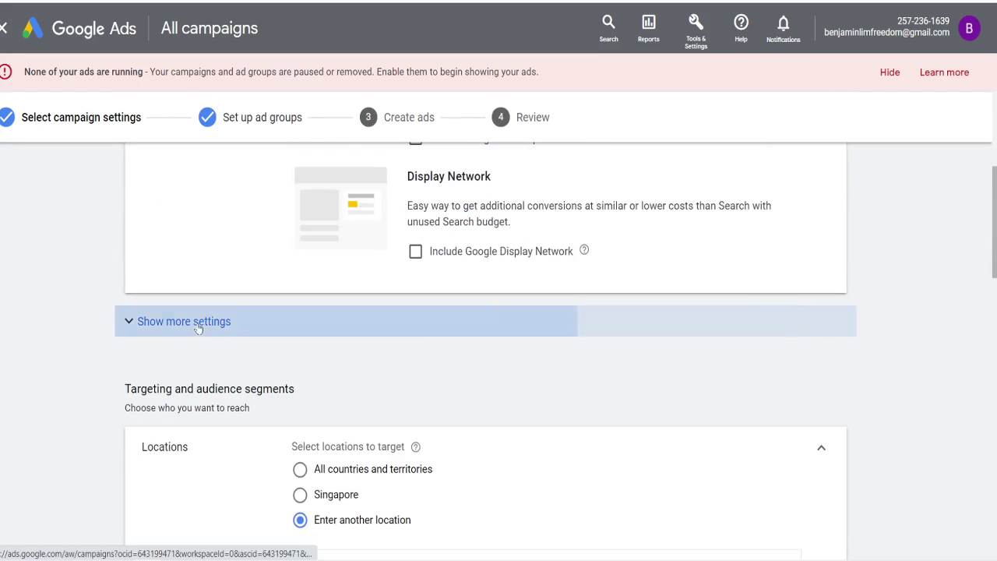
pyautogui.click(198, 323)
pyautogui.scroll(-3, 460, 372)
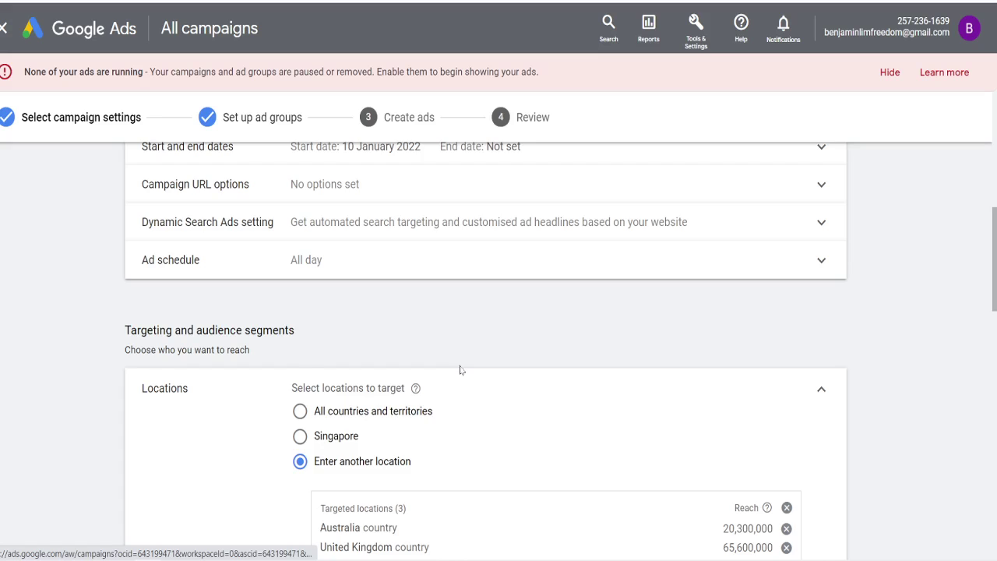
pyautogui.scroll(-4, 460, 370)
pyautogui.click(334, 344)
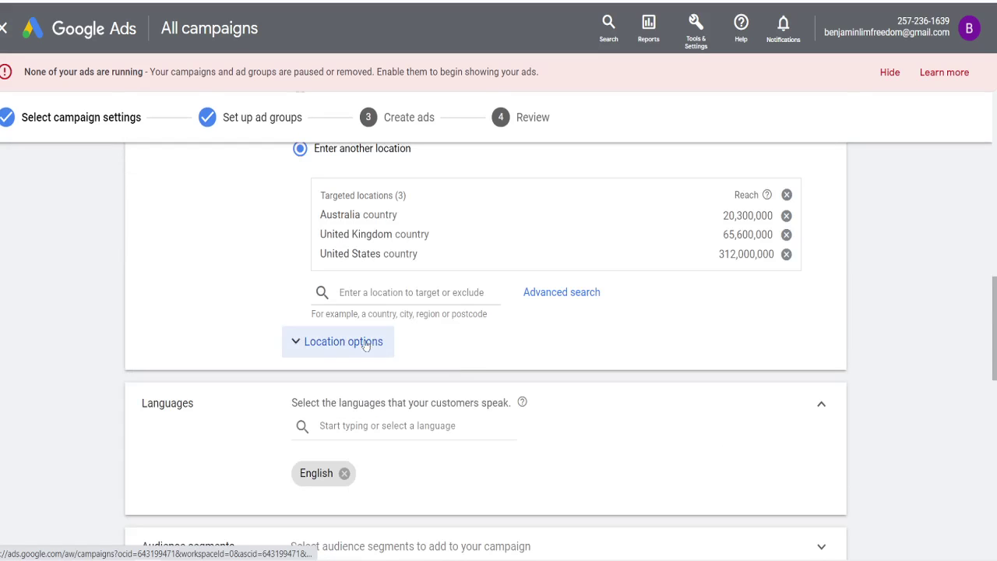
pyautogui.scroll(2, 490, 324)
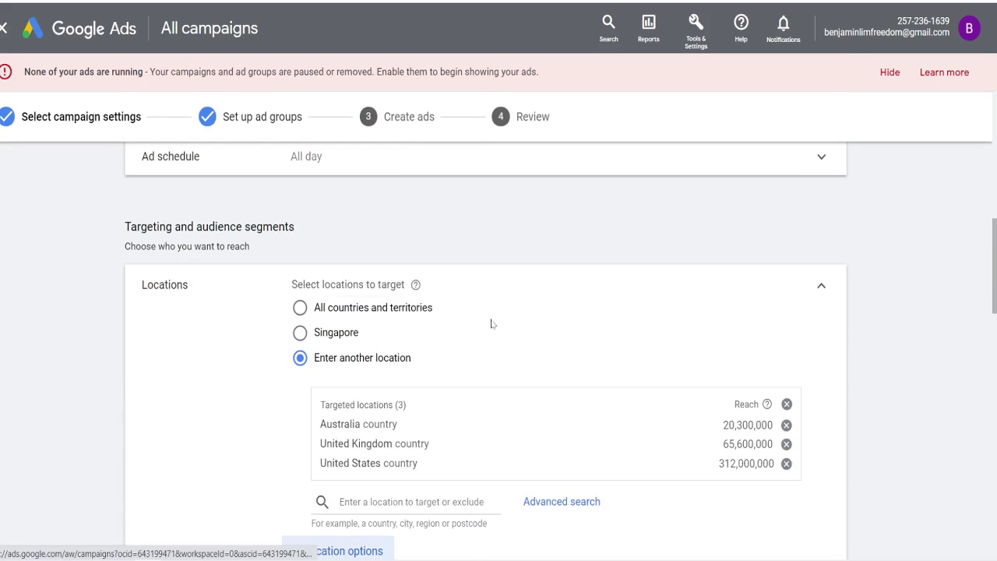
pyautogui.scroll(-3, 490, 323)
pyautogui.scroll(1, 491, 323)
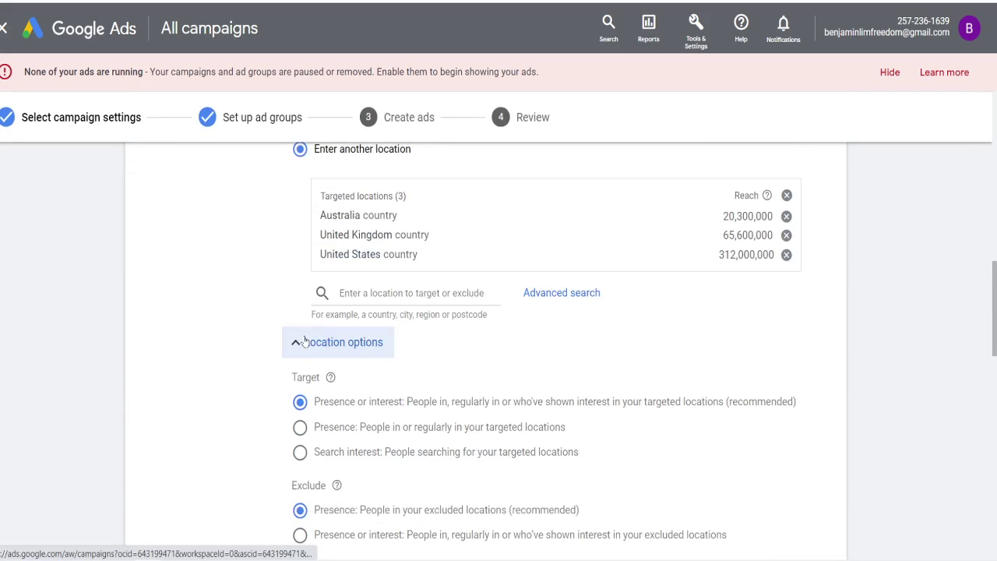
# Set the location target option to Presence: People in or regularly in your targeted locations, and save the campaign settings to continue to ad groups
pyautogui.scroll(-1, 415, 359)
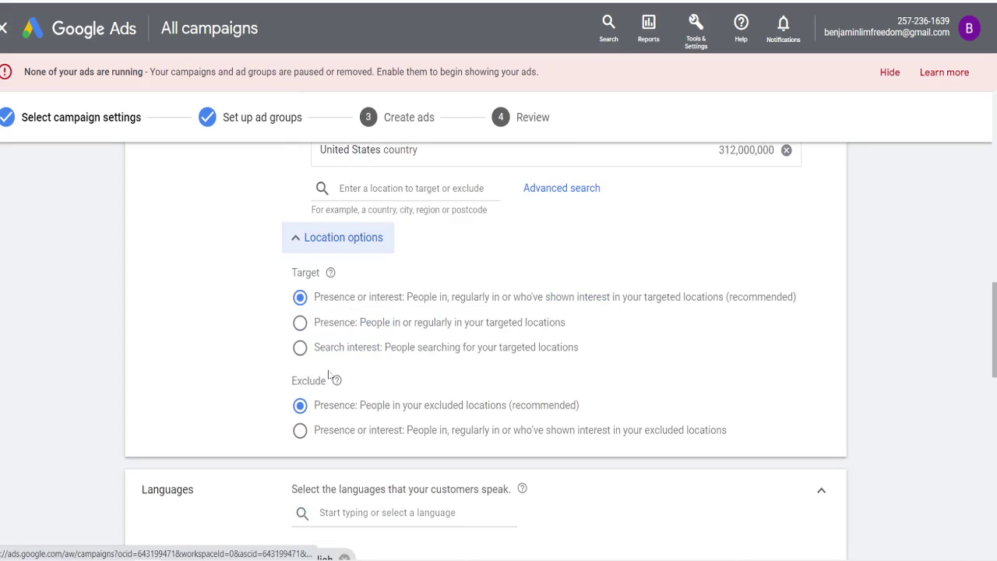
pyautogui.click(300, 323)
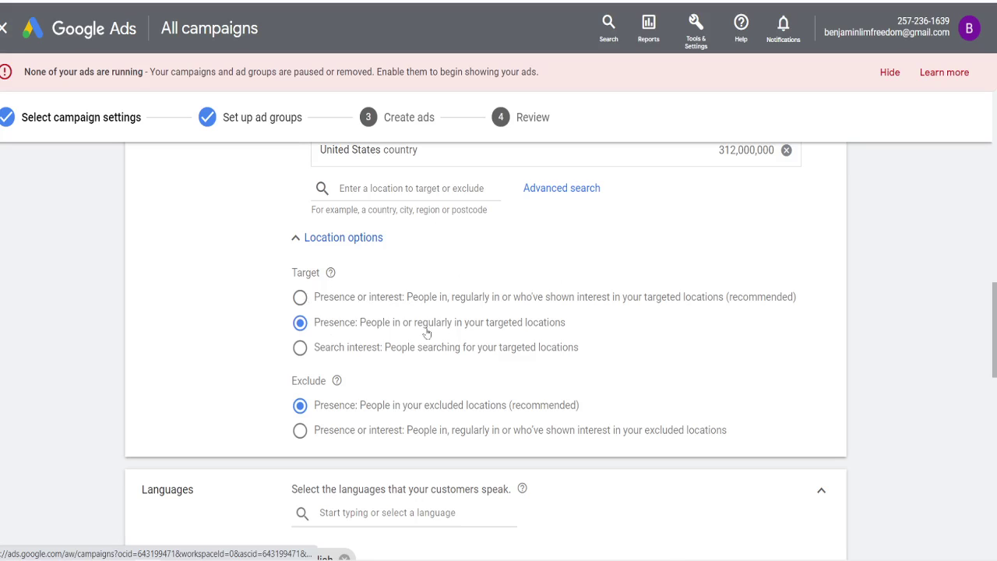
pyautogui.scroll(1, 505, 327)
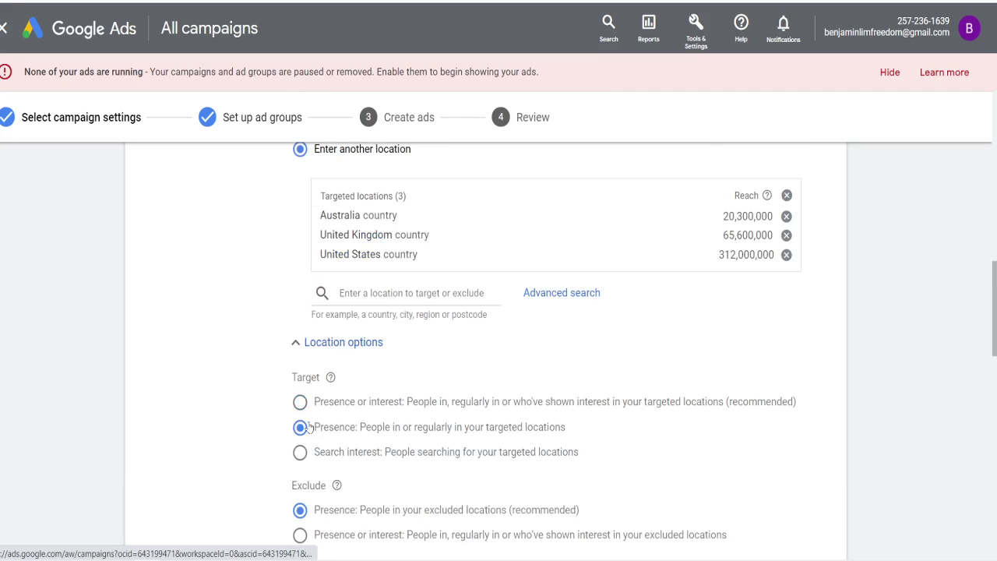
pyautogui.scroll(-8, 574, 394)
pyautogui.scroll(-3, 574, 394)
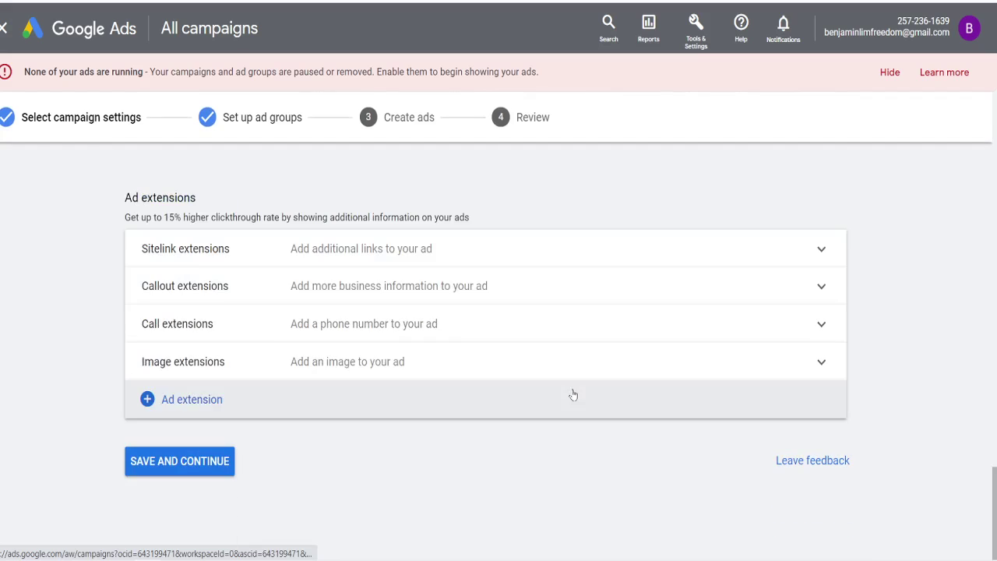
pyautogui.click(221, 471)
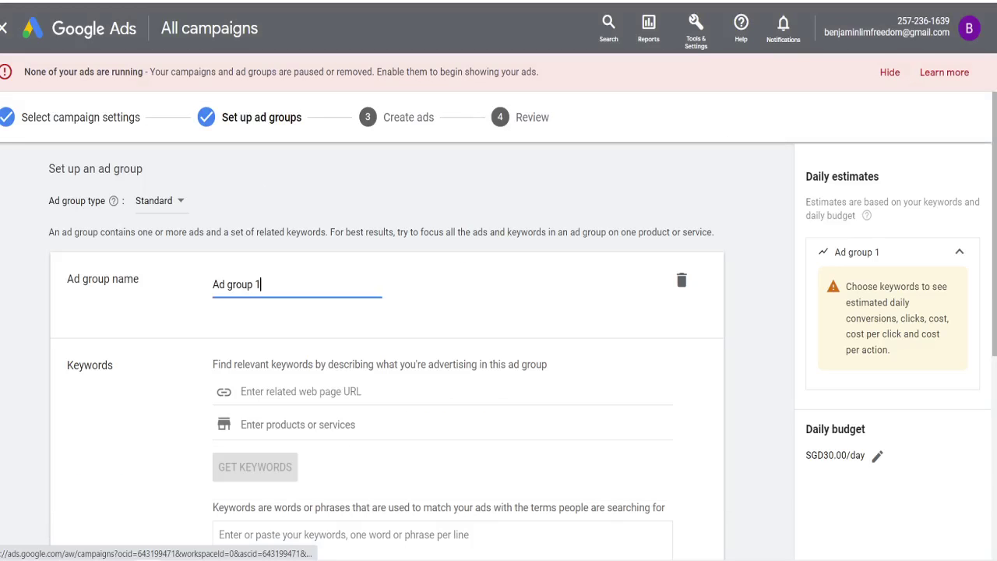
# Enter "make money online" as the first keyword of Ad group 1, without any match type symbols
pyautogui.scroll(-3, 306, 304)
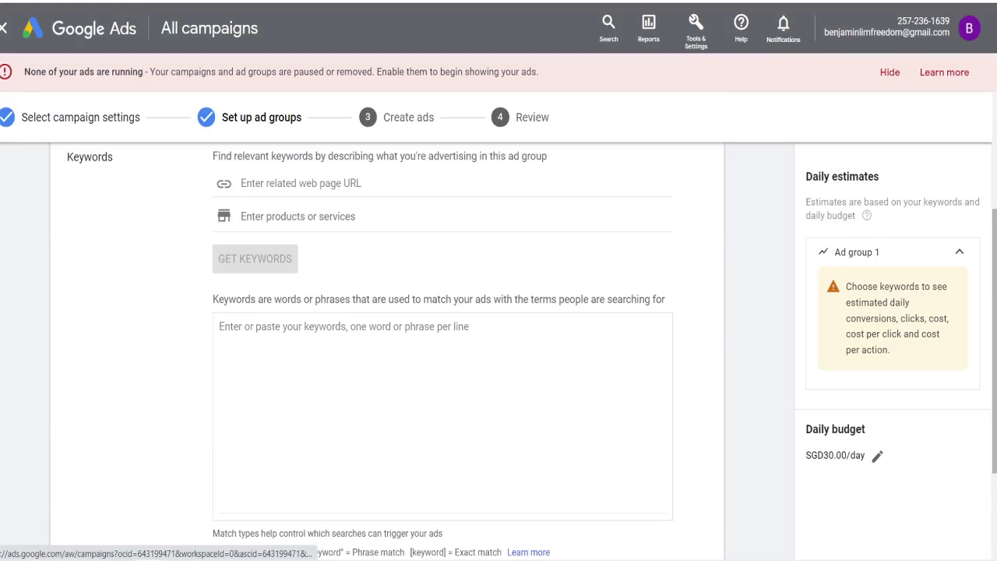
pyautogui.click(335, 358)
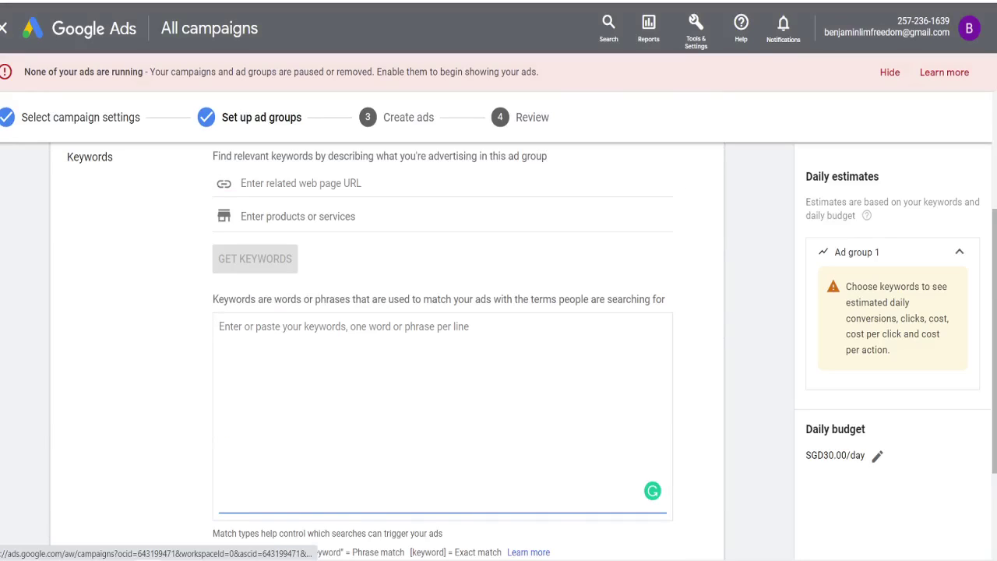
pyautogui.write('ma')
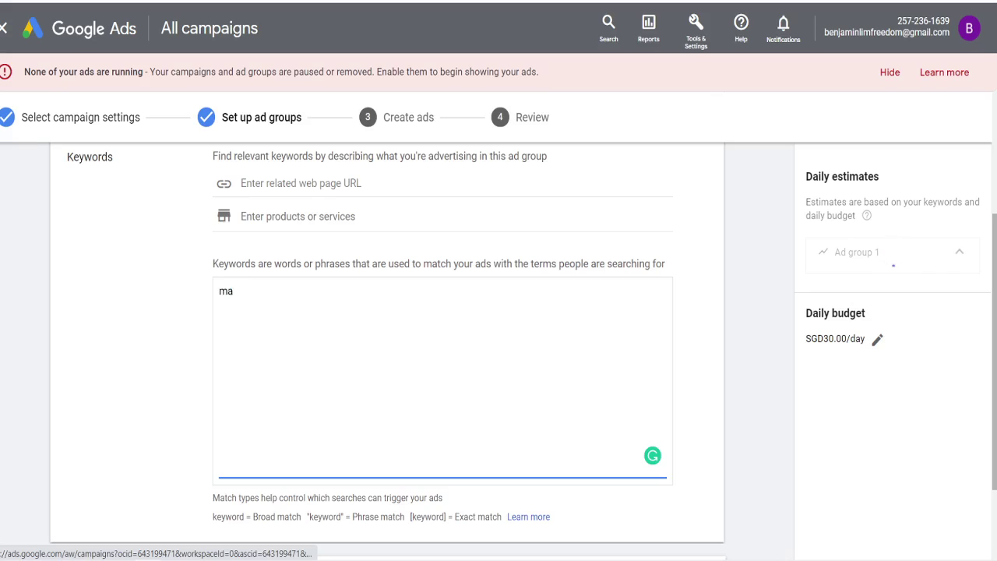
pyautogui.write('ke money')
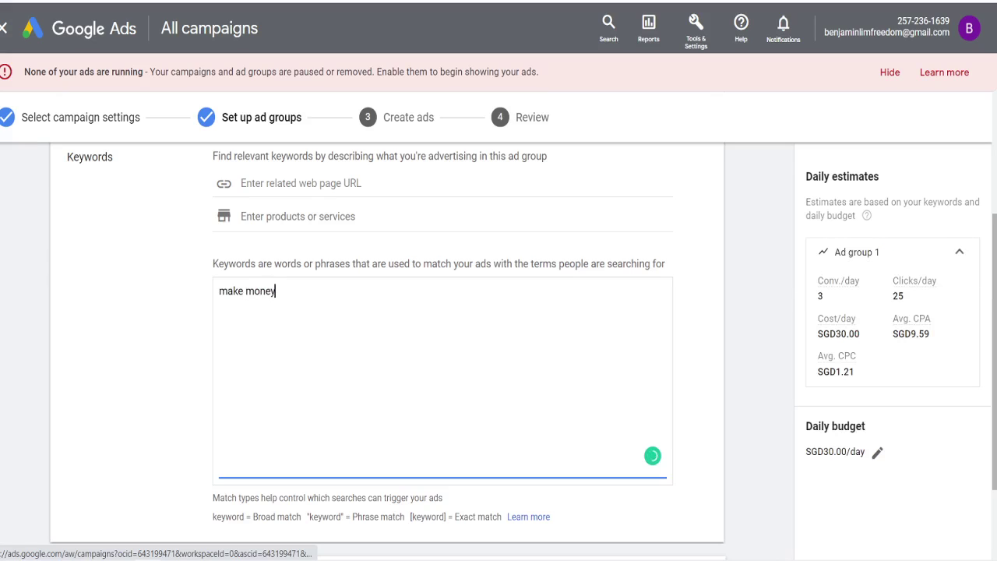
pyautogui.write(' online')
pyautogui.press('BackSpace')
pyautogui.press('BackSpace')
pyautogui.press('BackSpace')
pyautogui.write('ine')
pyautogui.press('Return')
pyautogui.write('how to make money online in 2022')
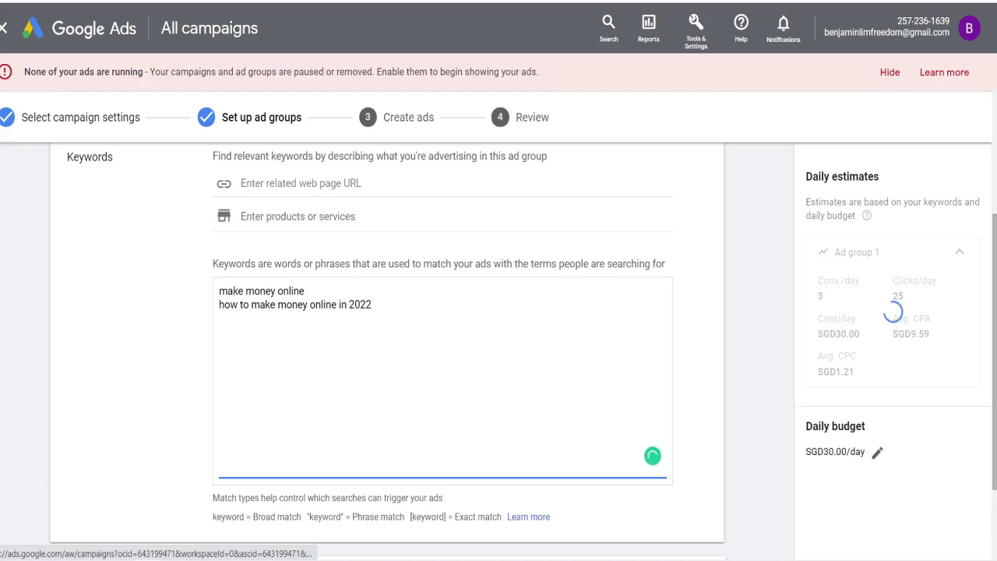
pyautogui.scroll(-2, 386, 350)
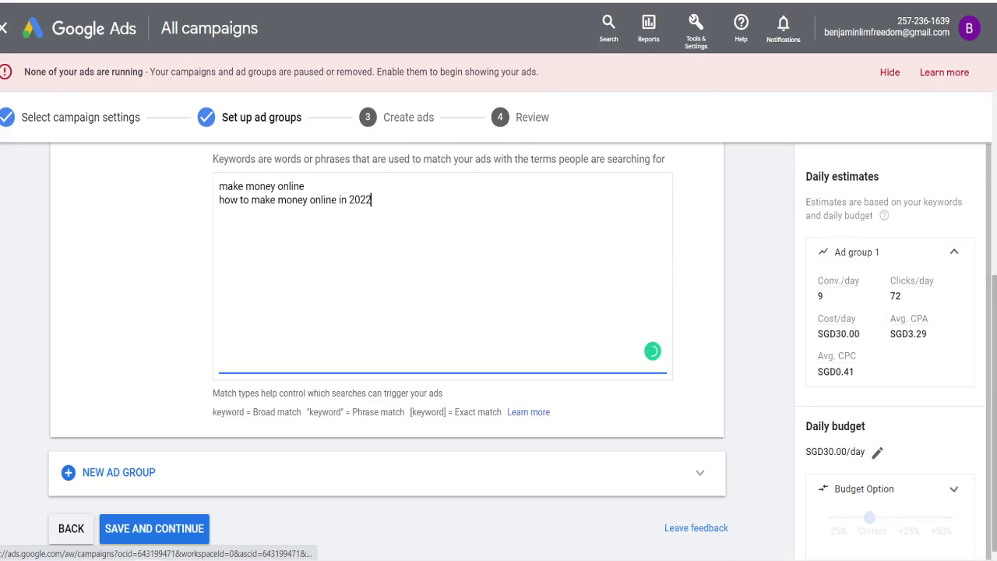
pyautogui.moveTo(251, 412); pyautogui.dragTo(504, 426)
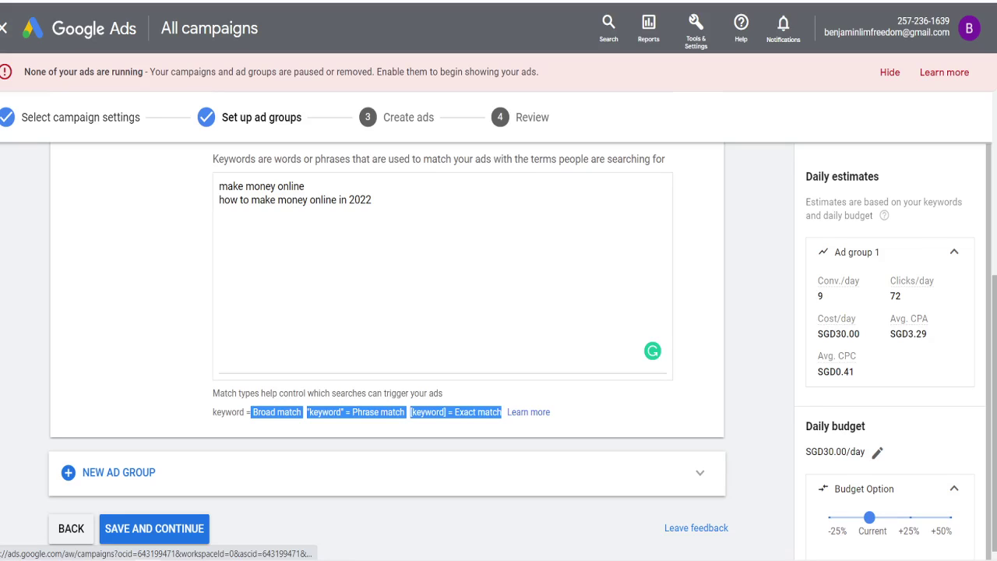
pyautogui.moveTo(372, 200); pyautogui.dragTo(201, 209)
pyautogui.press('BackSpace')
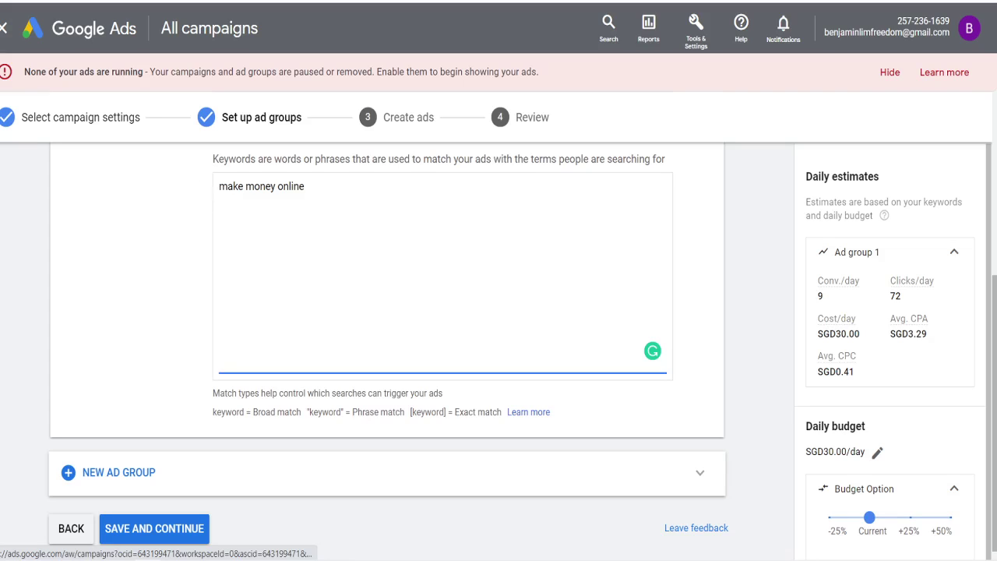
# Wrap the keyword make money online in square brackets for exact match, and replace them with double quotes for phrase match
pyautogui.click(219, 187)
pyautogui.write('[')
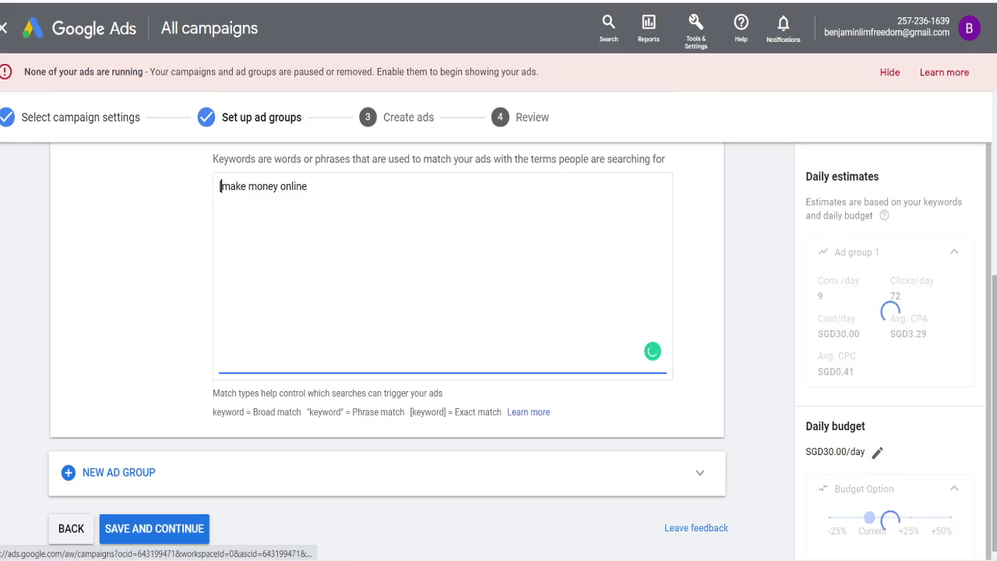
pyautogui.press('End')
pyautogui.write(']')
pyautogui.press('Home')
pyautogui.press('Delete')
pyautogui.write('"')
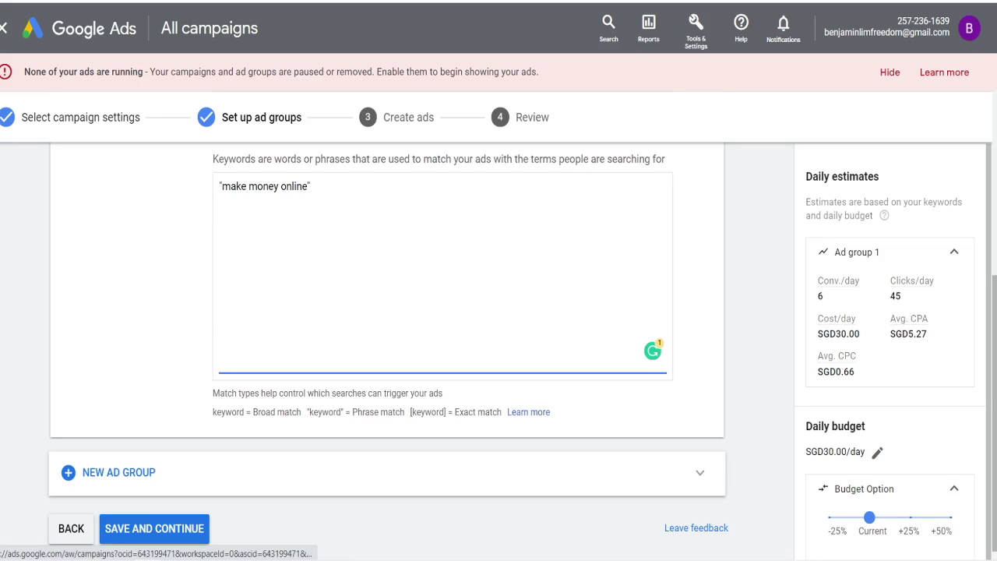
# Add the exact match keyword [make money online] on a second line of the keyword list
pyautogui.press('Return')
pyautogui.write('[make money o')
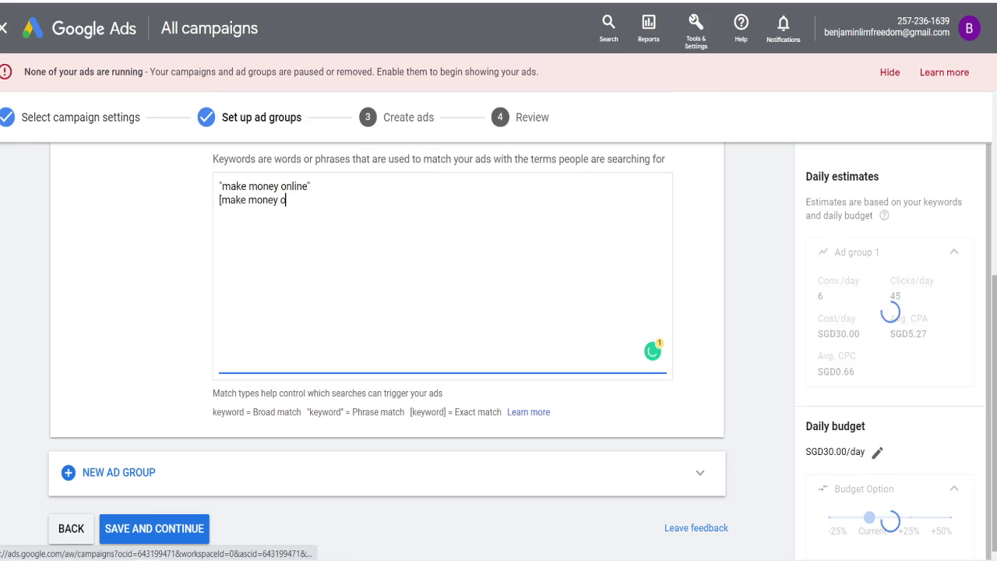
pyautogui.write('nline]')
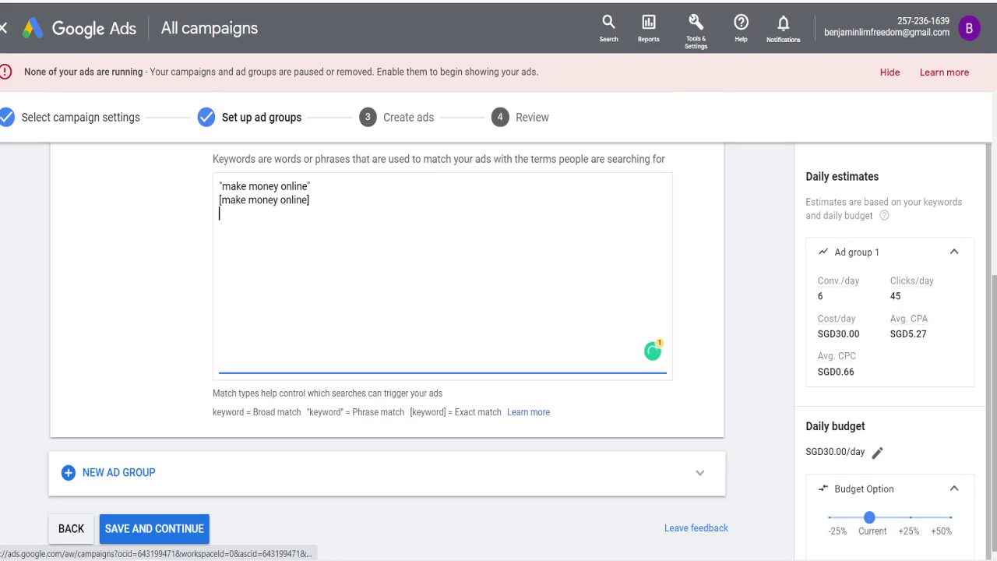
# Add the keyword how to make money from home twice, on two separate lines below the existing keywords
pyautogui.press('Return')
pyautogui.write('how to make money from home')
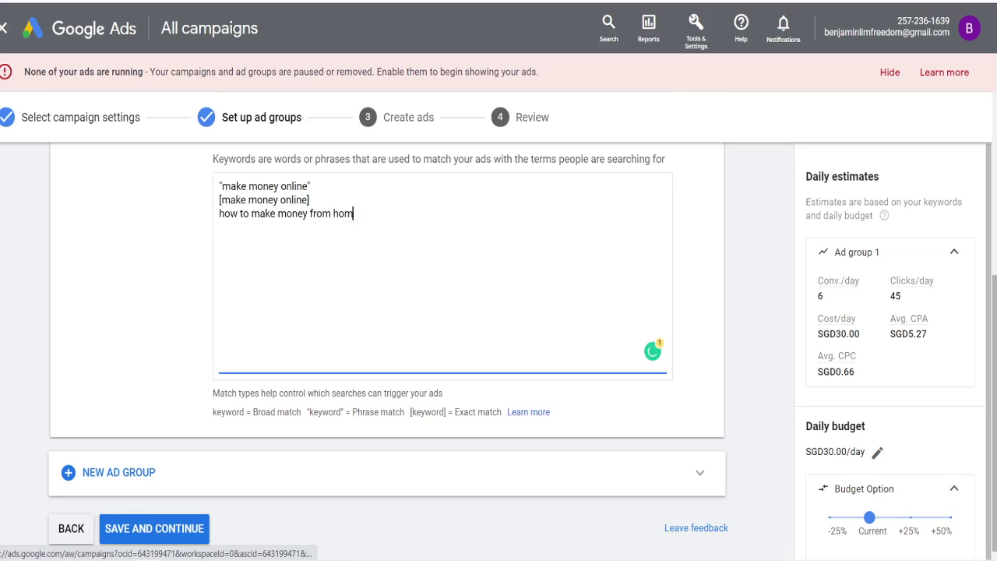
pyautogui.press('Return')
pyautogui.write('how to make mo')
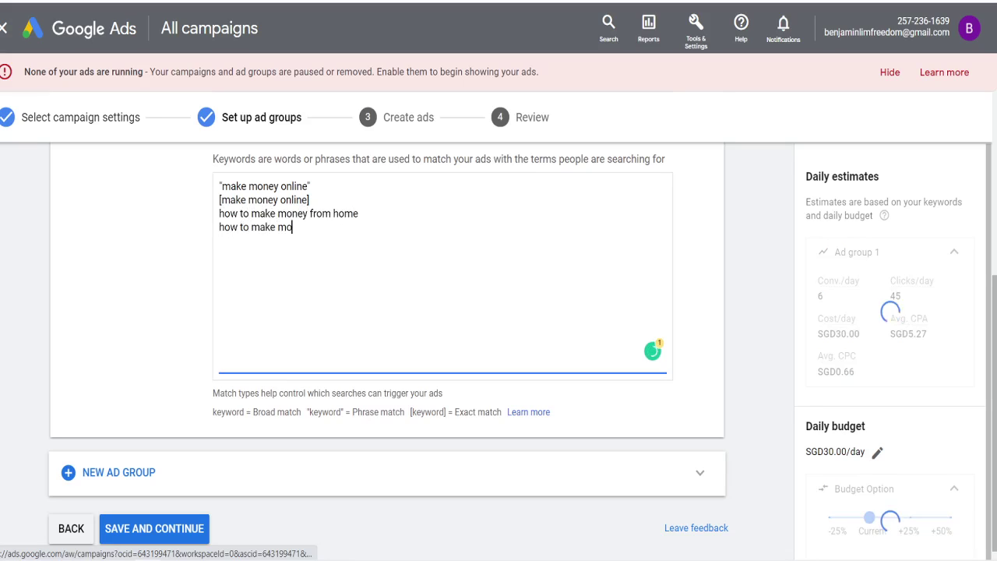
pyautogui.write('ney from home')
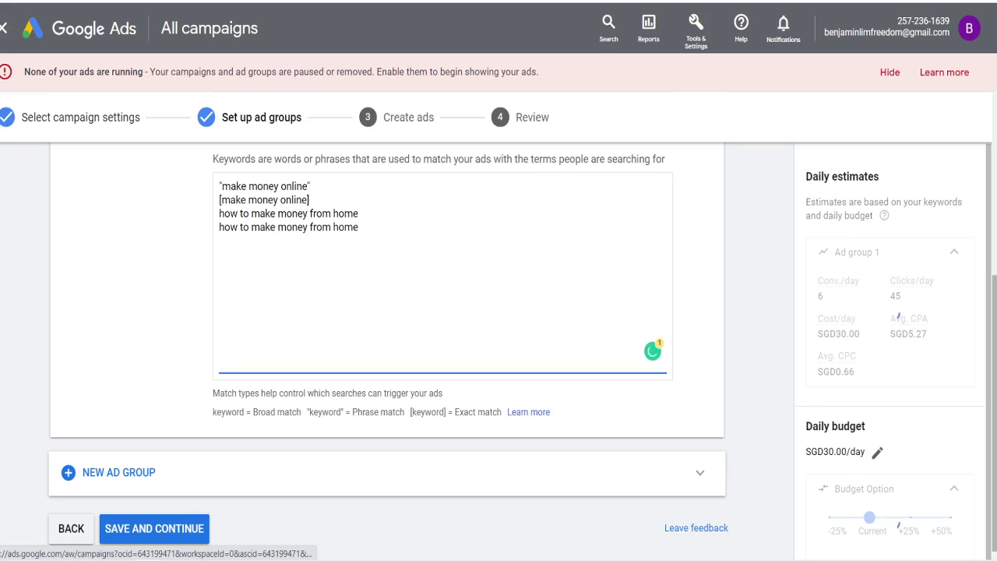
# Put the first how to make money from home keyword in double quotes and the second in square brackets
pyautogui.click(358, 213)
pyautogui.write('"')
pyautogui.click(218, 215)
pyautogui.write('"')
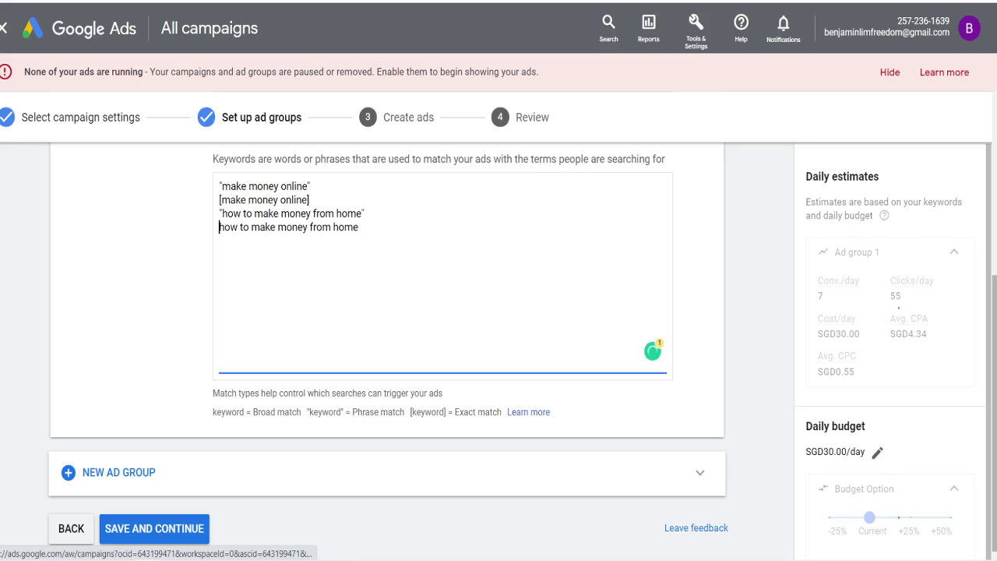
pyautogui.write('[[')
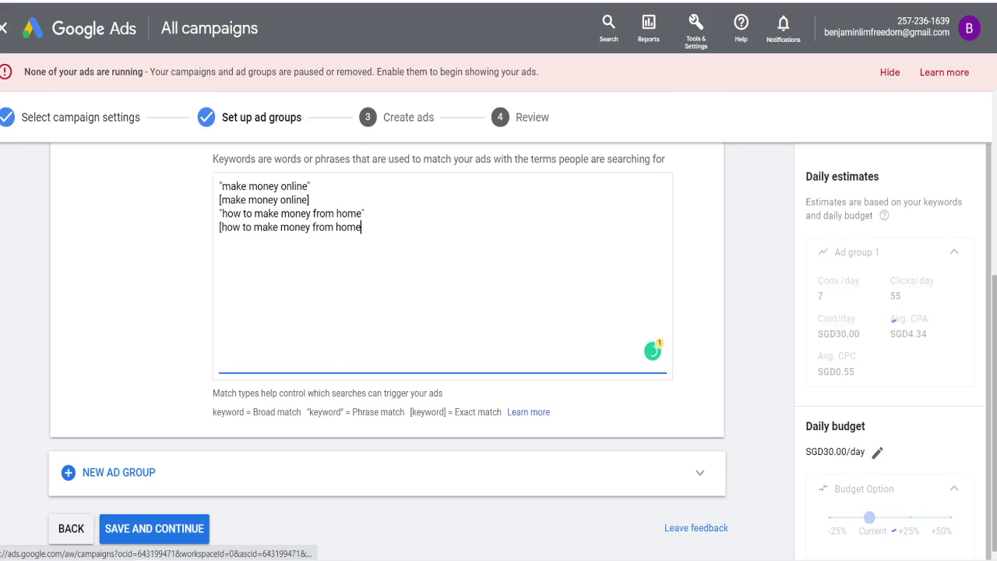
pyautogui.write(']')
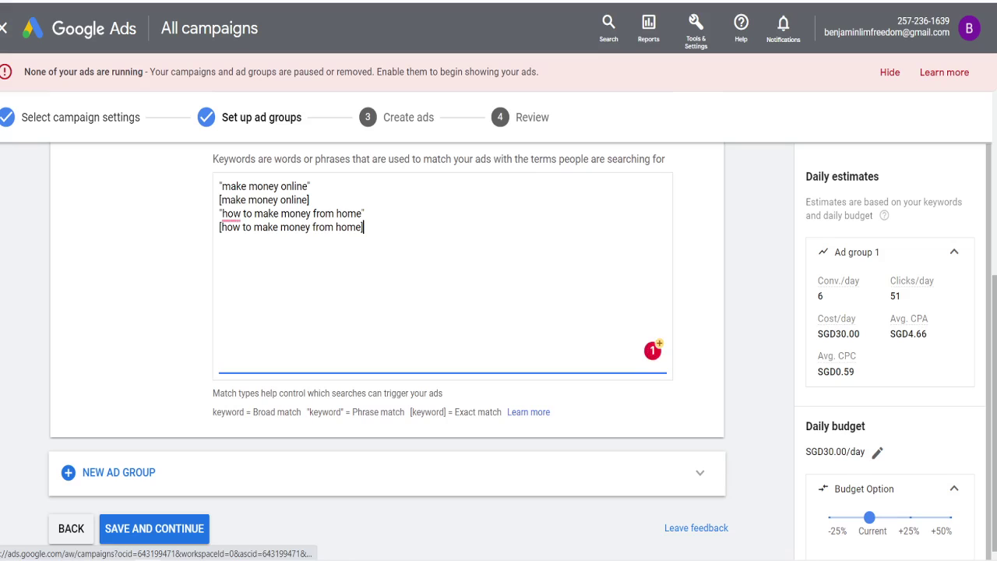
# Review the ad group setup, save it and continue to ad creation
pyautogui.scroll(4, 327, 221)
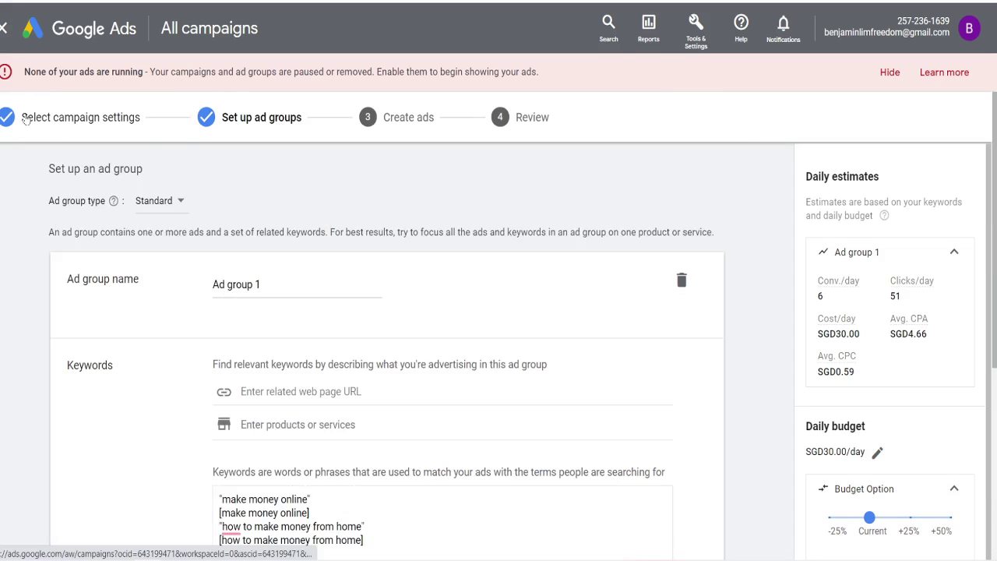
pyautogui.scroll(-4, 120, 442)
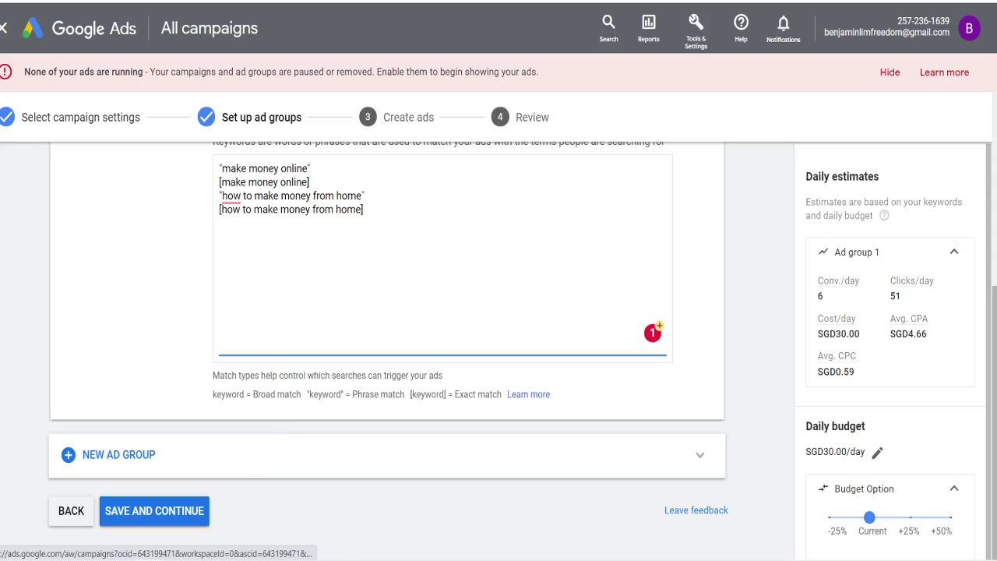
pyautogui.click(182, 511)
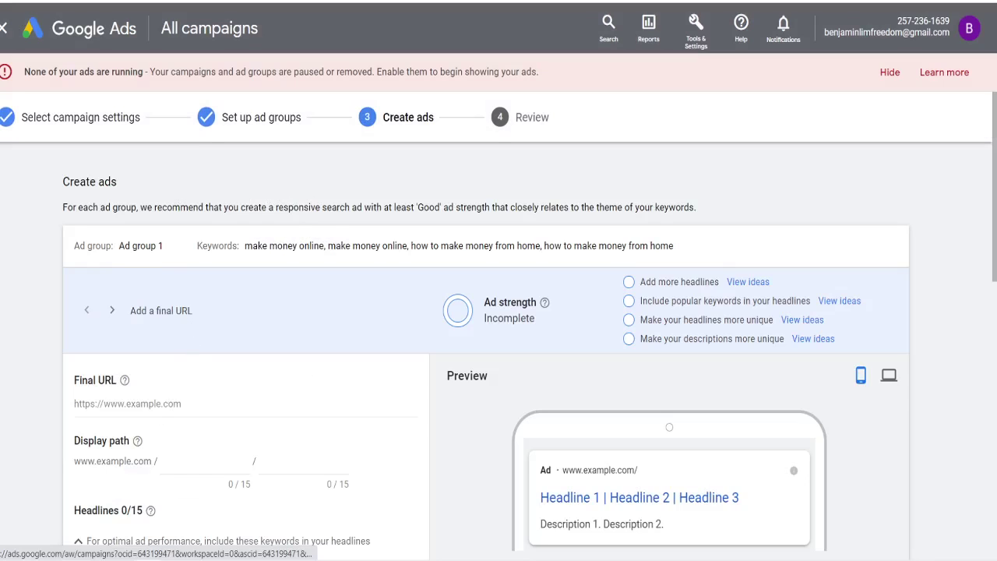
pyautogui.click(121, 416)
pyautogui.write('https')
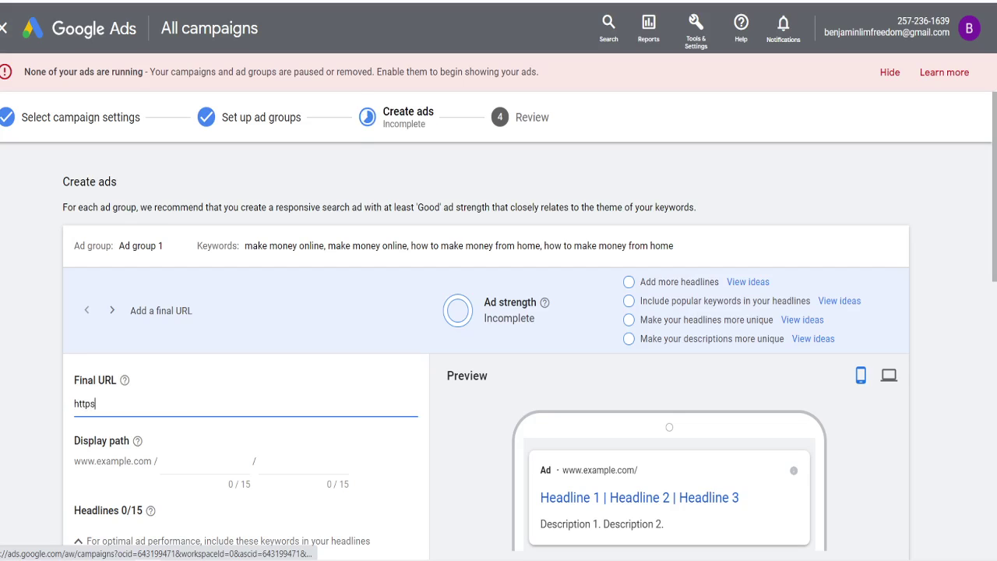
pyautogui.write('://saybye')
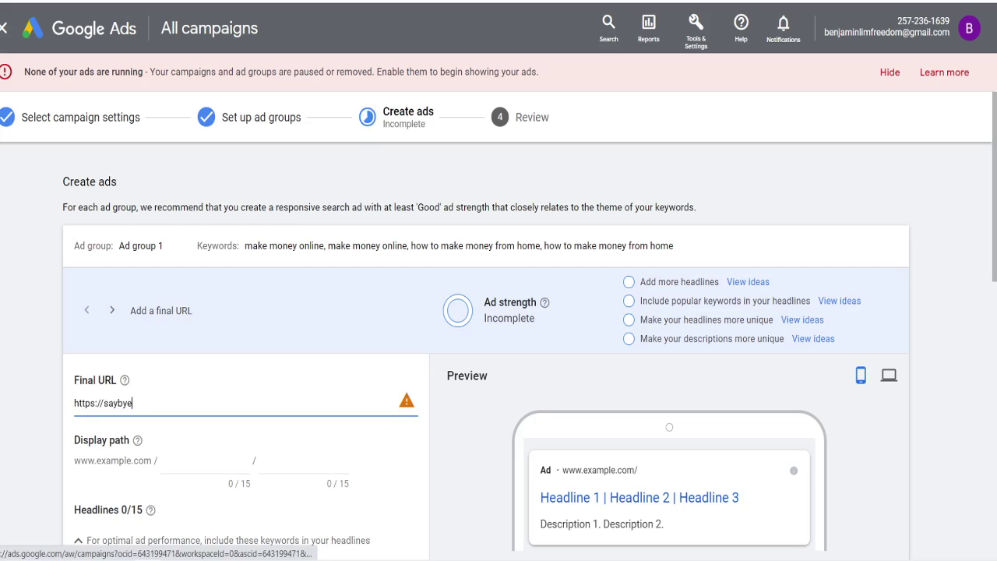
pyautogui.write('9')
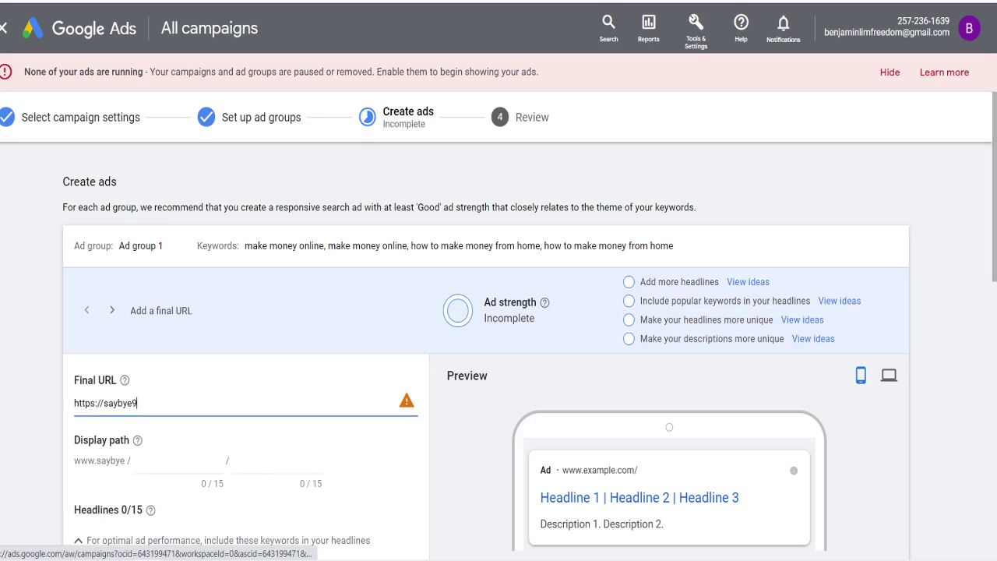
pyautogui.write('to5.com')
pyautogui.scroll(-1, 240, 384)
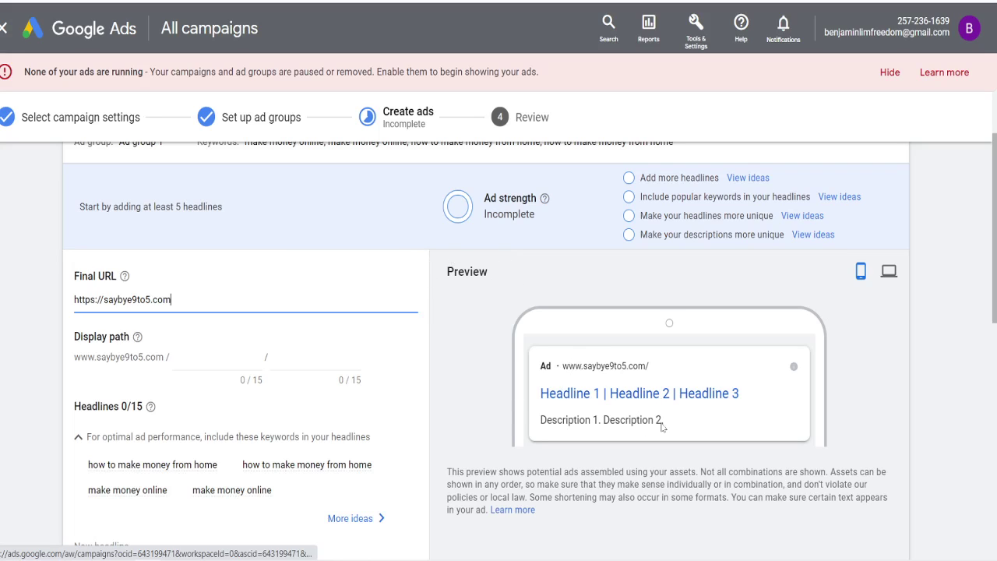
# Use the suggested headline "Making Your Online Business" as the ad's first headline and check it in the ad preview
pyautogui.scroll(-9, 336, 379)
pyautogui.scroll(8, 336, 379)
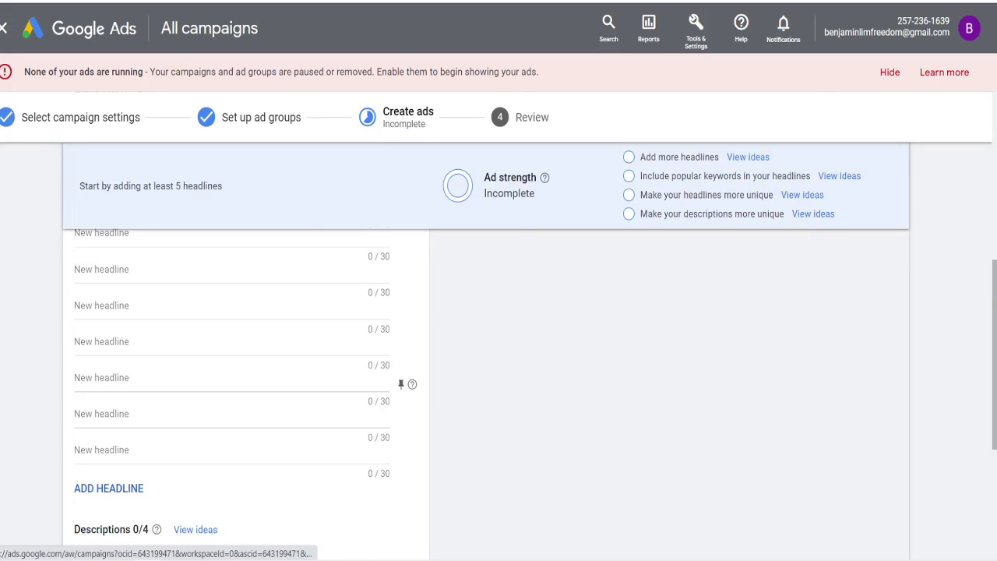
pyautogui.scroll(-2, 337, 378)
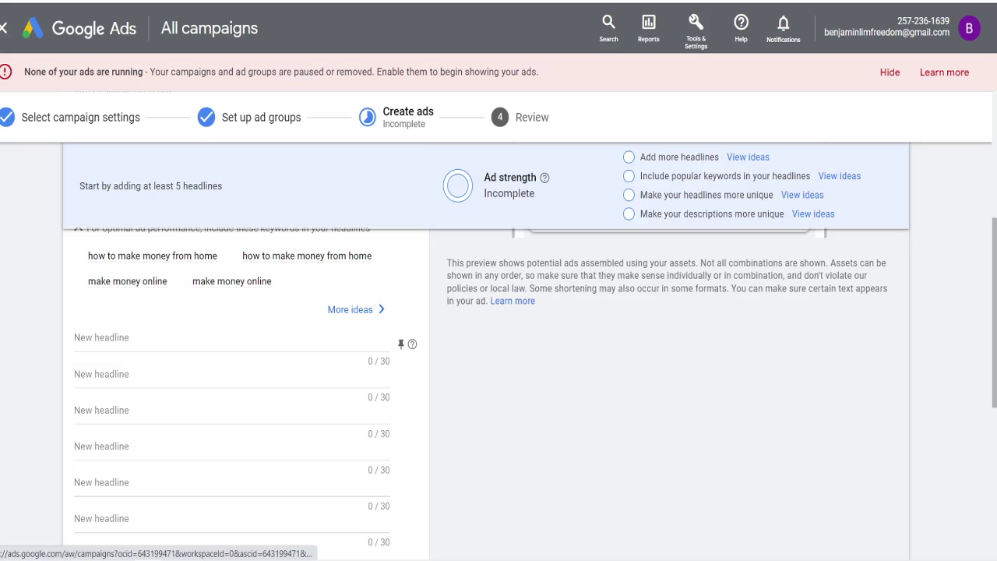
pyautogui.click(233, 340)
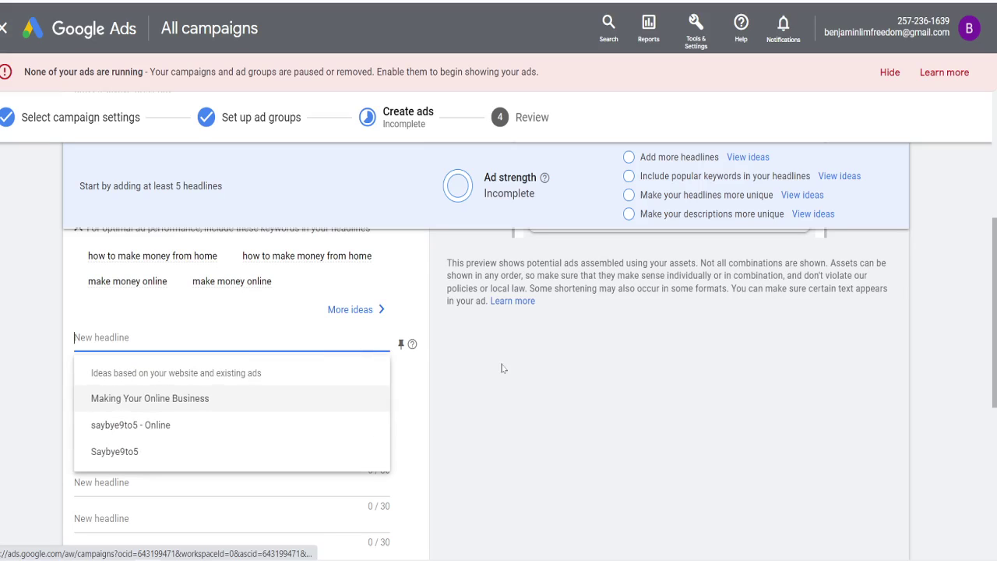
pyautogui.click(267, 400)
pyautogui.scroll(3, 506, 387)
pyautogui.scroll(-3, 506, 388)
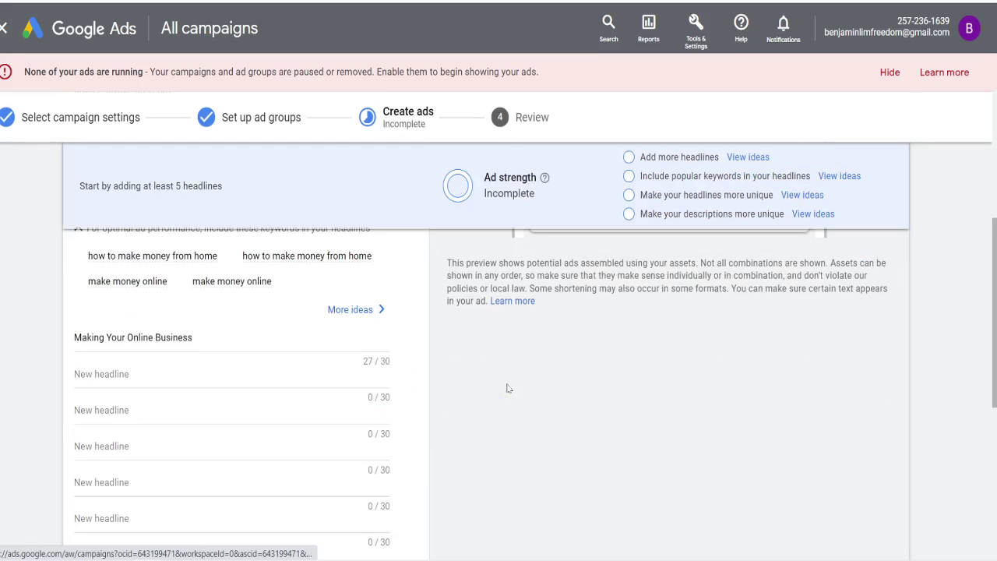
pyautogui.scroll(2, 506, 387)
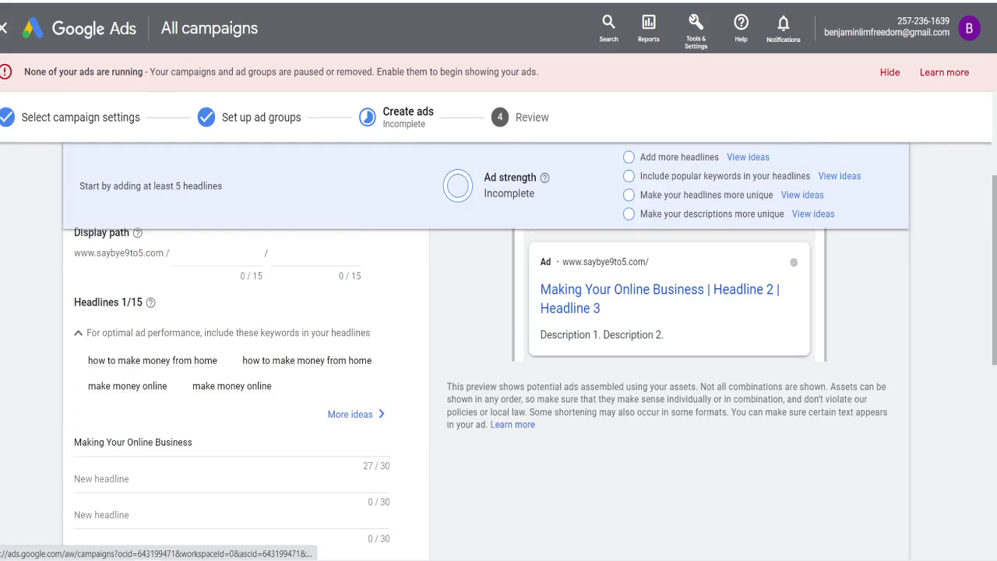
# Enter "Make Money From Home in 2022" as the ad's second headline and check it in the ad preview
pyautogui.scroll(-3, 215, 283)
pyautogui.click(218, 280)
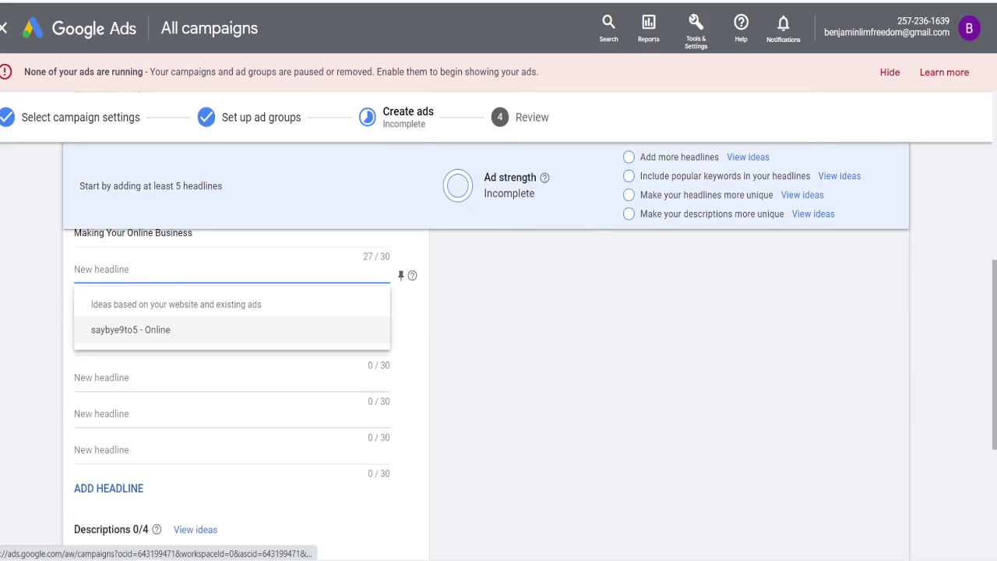
pyautogui.write('How')
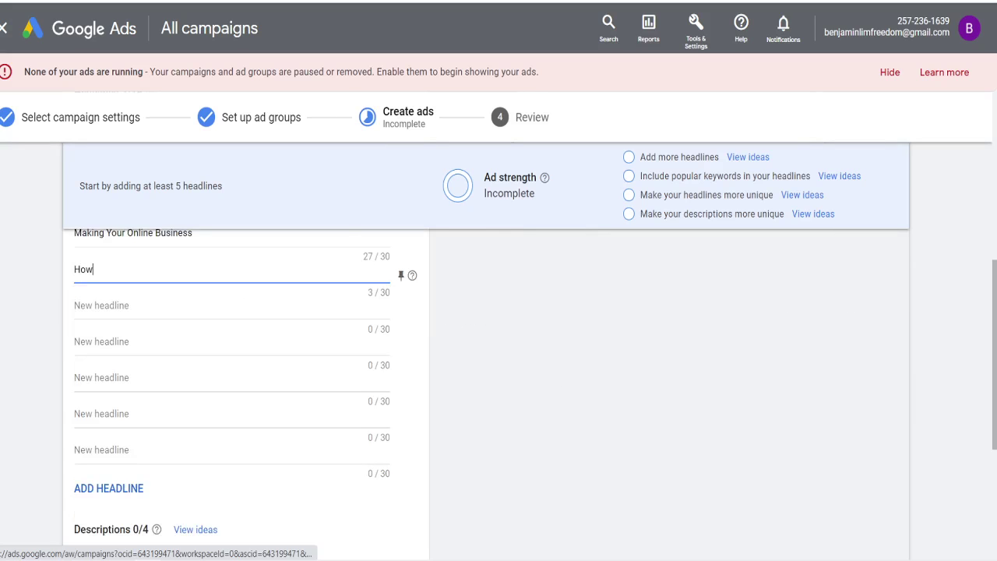
pyautogui.write(' To Make Money From HOme i')
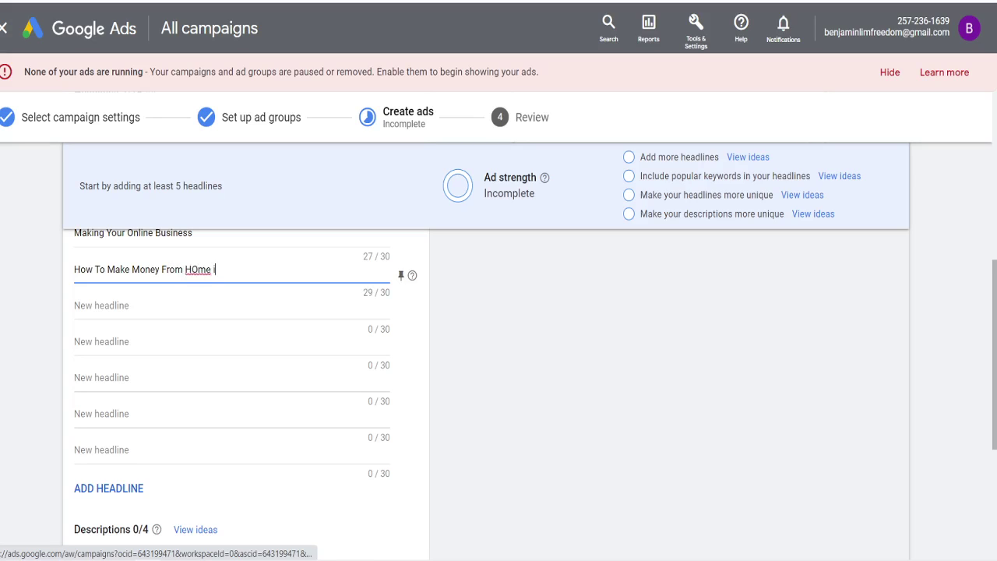
pyautogui.press('BackSpace')
pyautogui.press('BackSpace')
pyautogui.press('BackSpace')
pyautogui.press('BackSpace')
pyautogui.press('BackSpace')
pyautogui.write('ome in 2022')
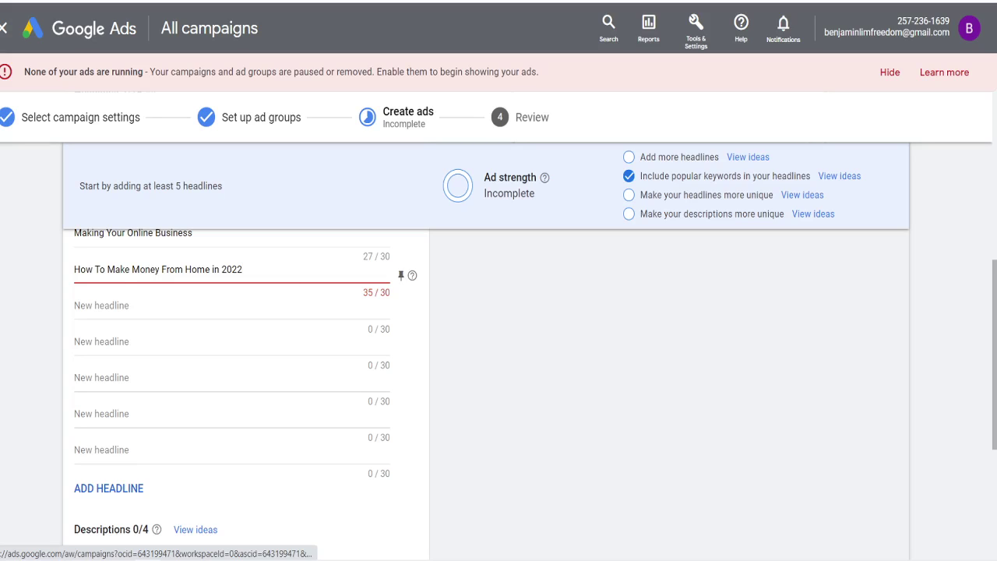
pyautogui.moveTo(107, 270); pyautogui.dragTo(74, 270)
pyautogui.press('BackSpace')
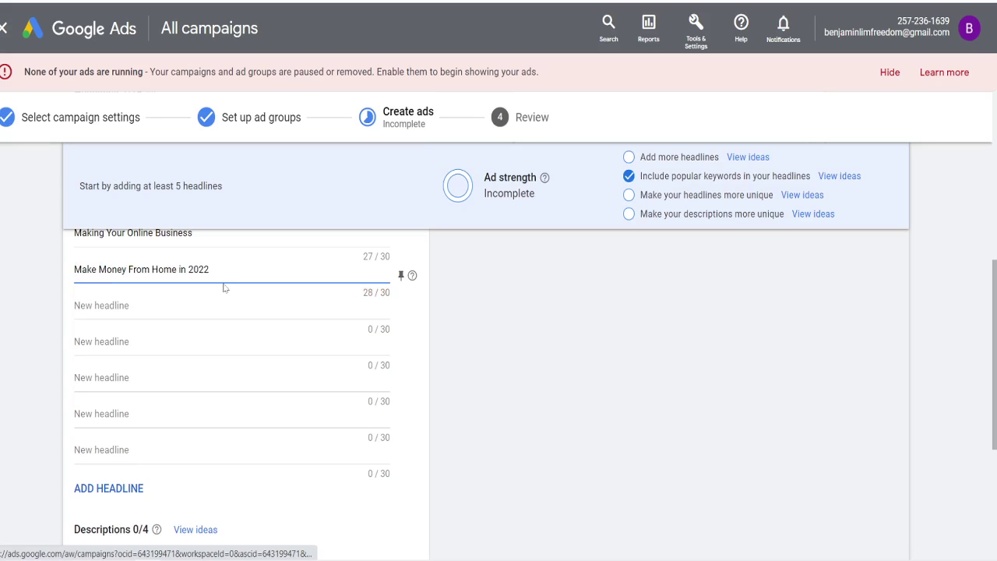
pyautogui.scroll(3, 522, 327)
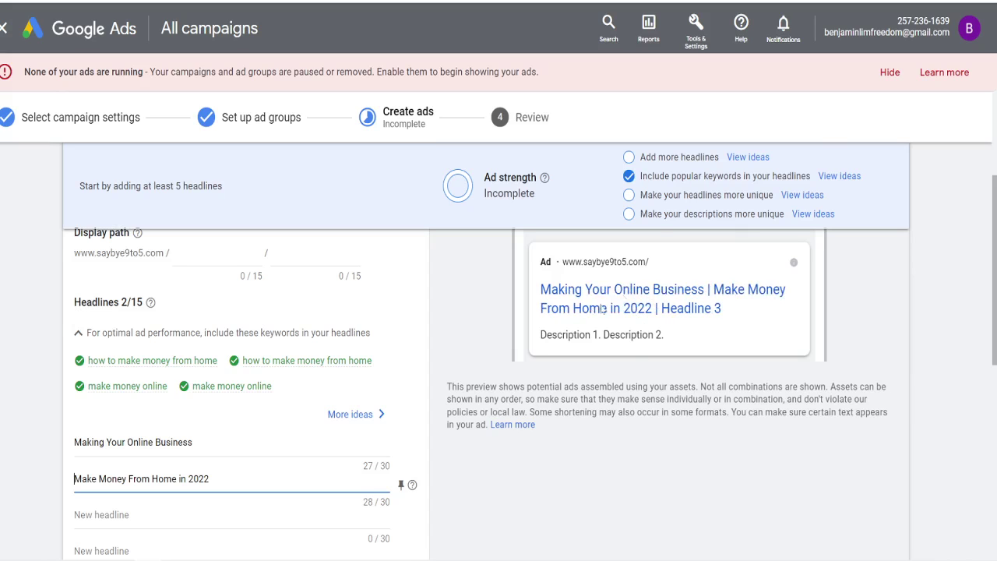
# Add "Make Money Online in 2022" as the ad's third headline, based on the suggested make money online keyword
pyautogui.scroll(-2, 470, 356)
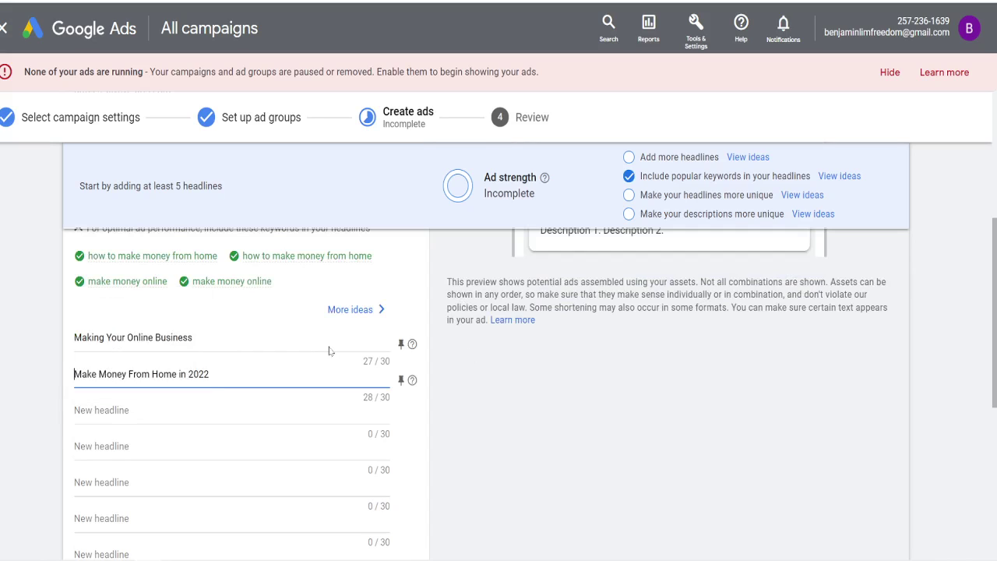
pyautogui.click(86, 283)
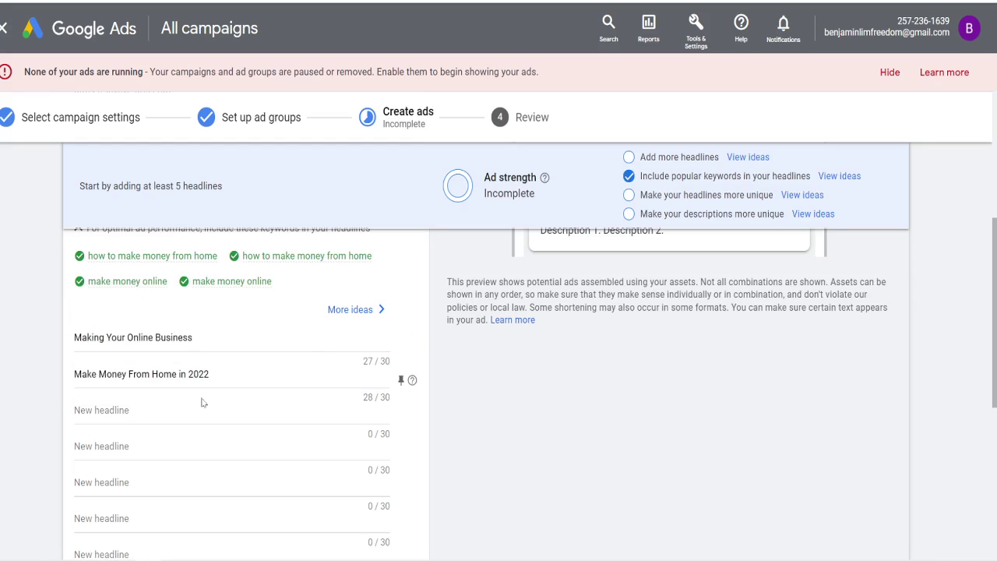
pyautogui.scroll(1, 193, 321)
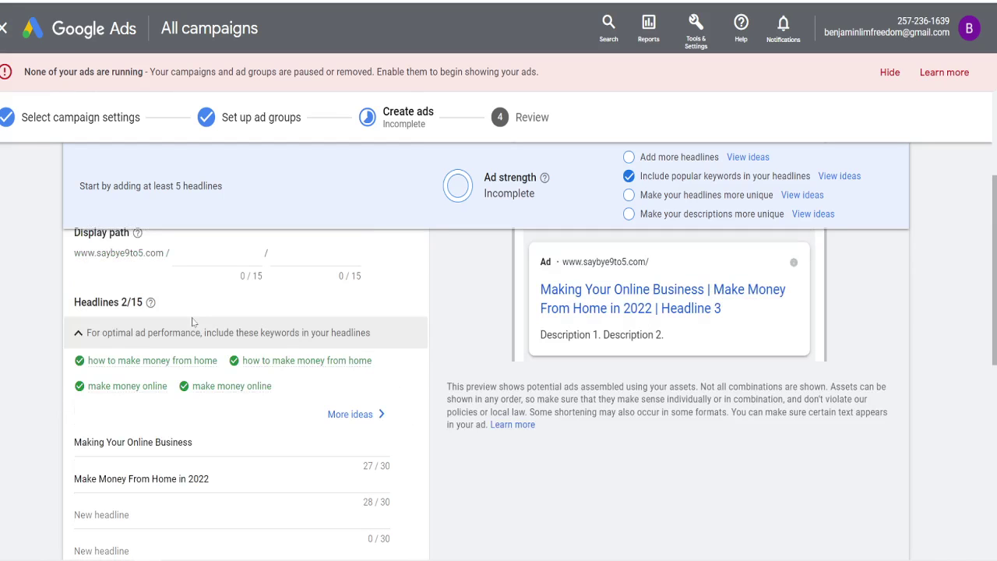
pyautogui.scroll(-1, 193, 321)
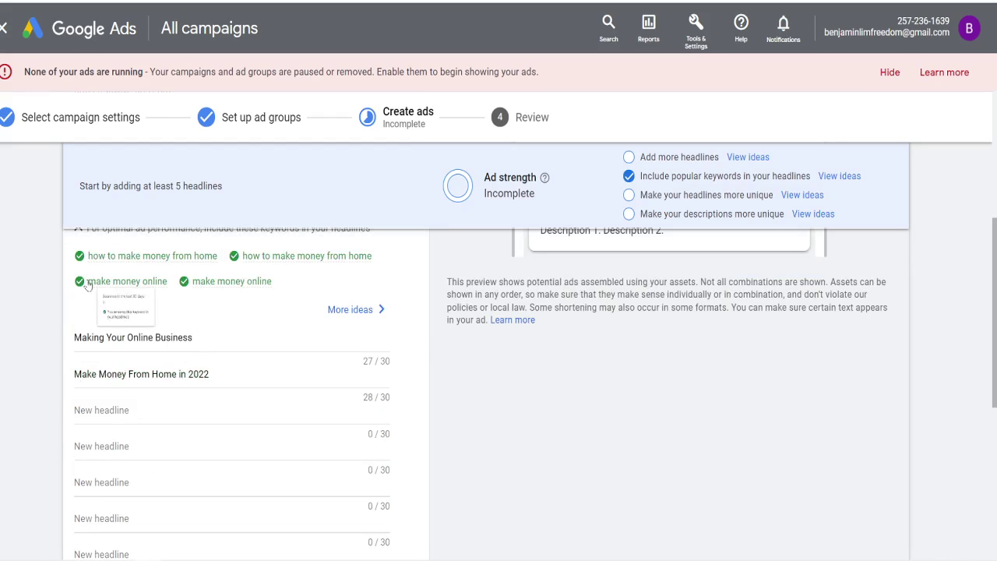
pyautogui.click(101, 410)
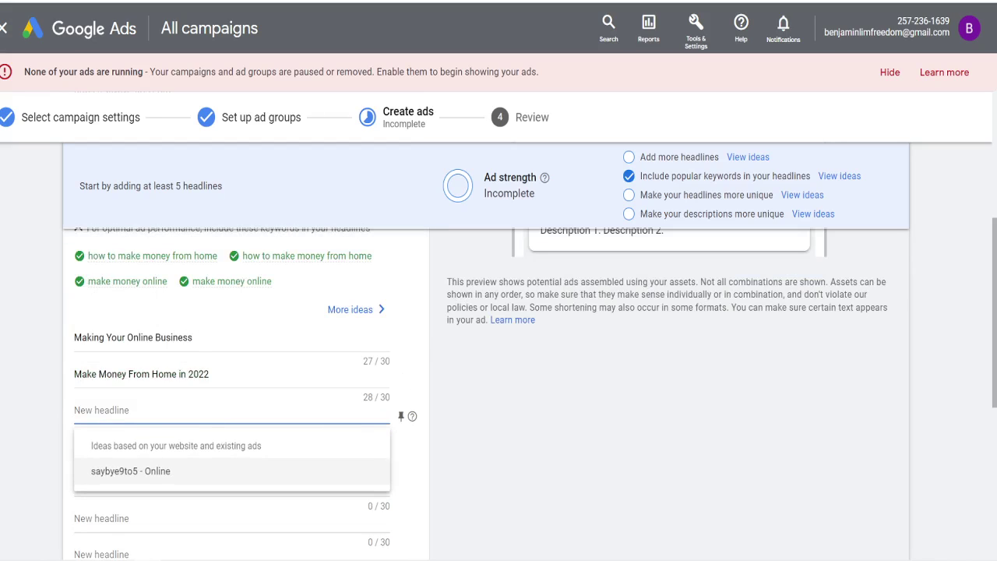
pyautogui.write('Make')
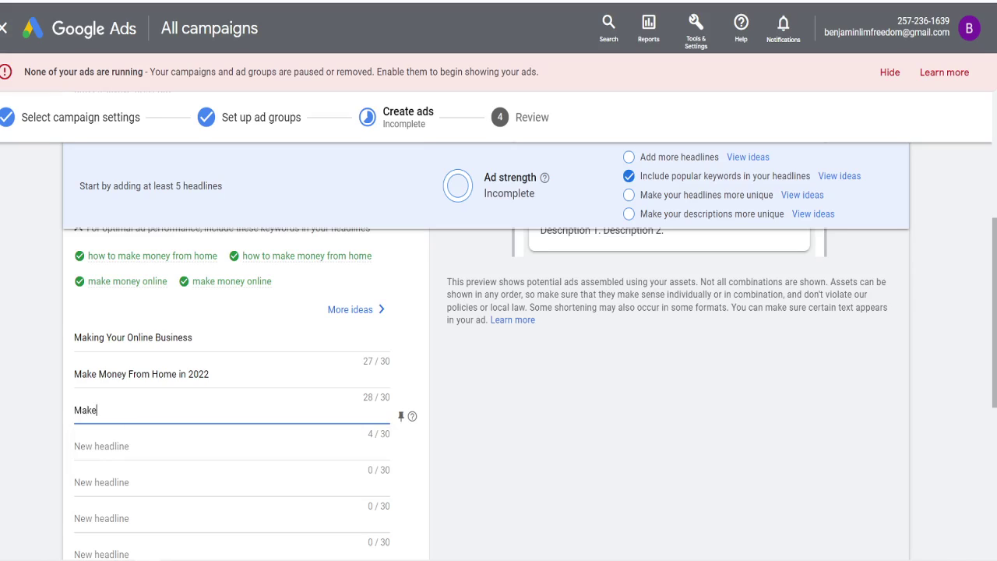
pyautogui.write(' Money Onluine')
pyautogui.press('BackSpace')
pyautogui.press('BackSpace')
pyautogui.press('BackSpace')
pyautogui.write('ine in 2022')
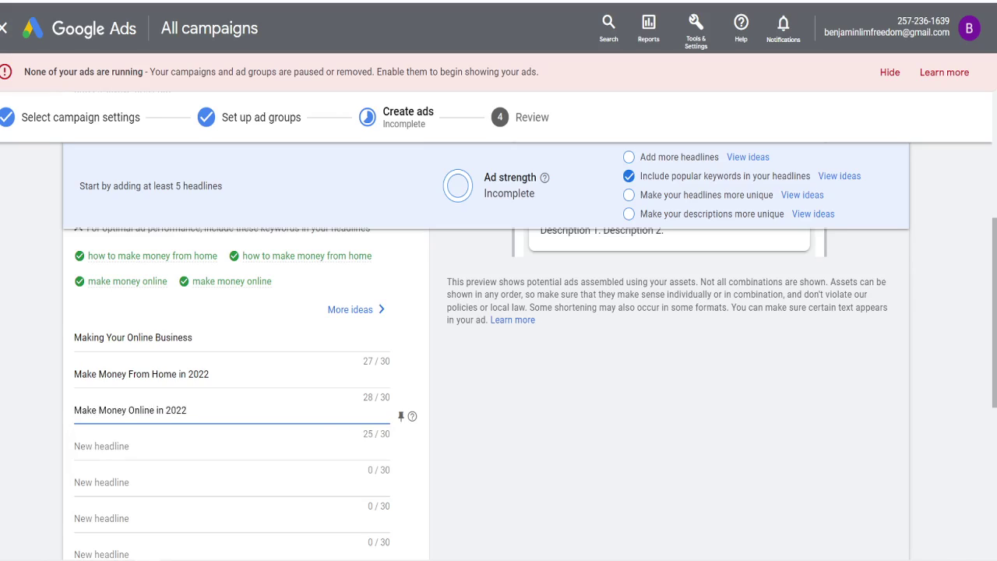
# Review how the three headlines combine in the ad preview and compare them with the headline list
pyautogui.scroll(1, 468, 423)
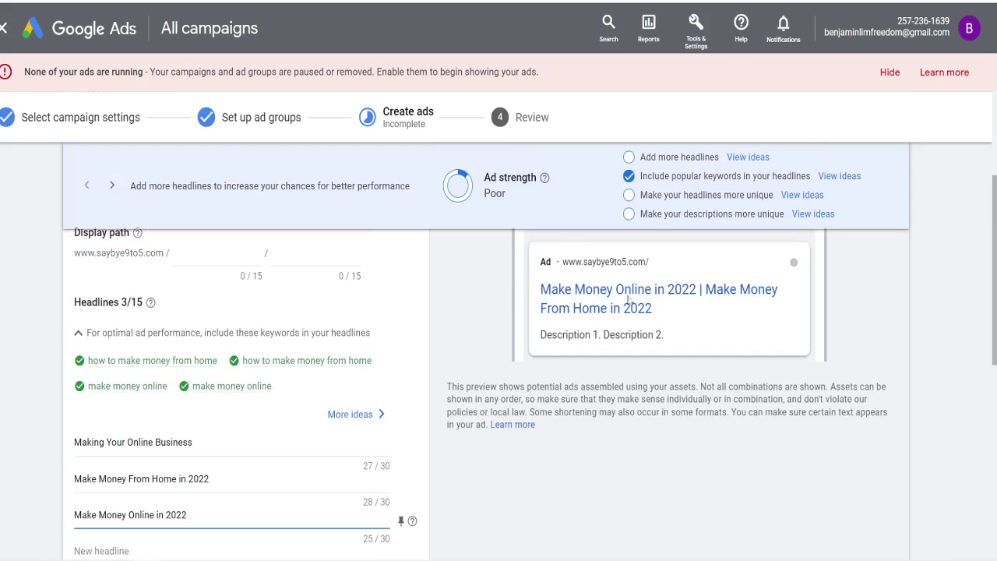
pyautogui.scroll(-2, 358, 366)
pyautogui.scroll(-4, 358, 366)
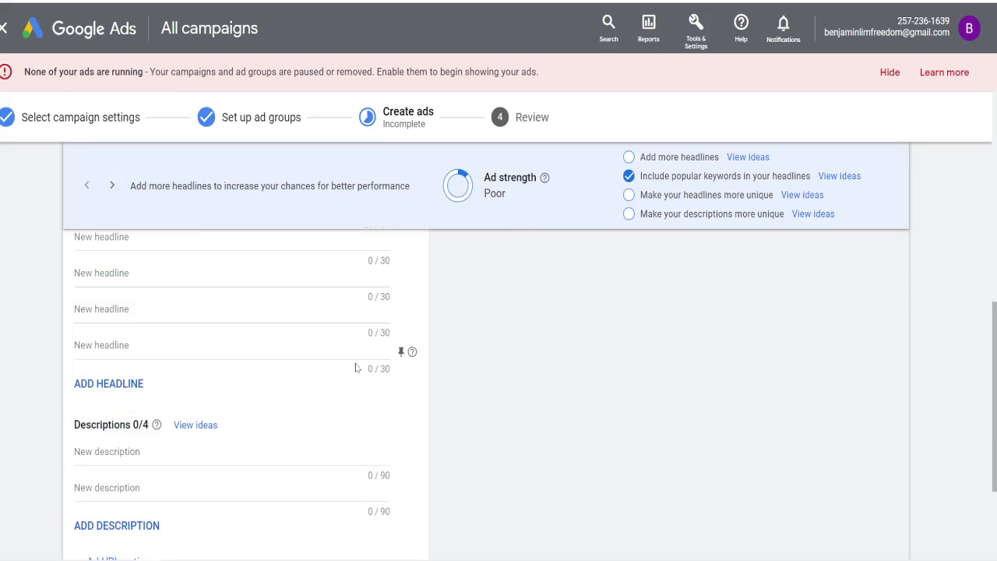
pyautogui.scroll(1, 165, 360)
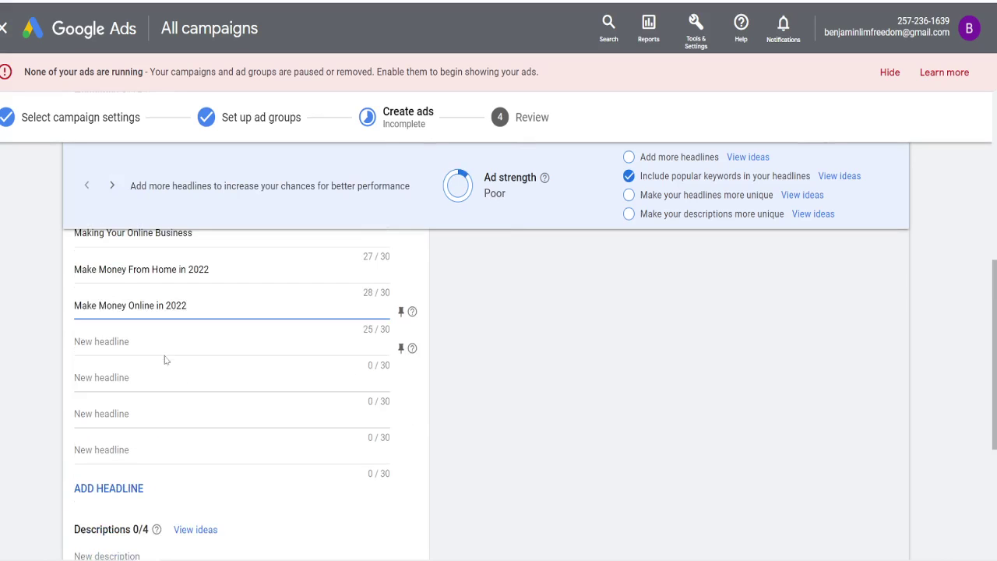
pyautogui.scroll(1, 164, 359)
pyautogui.scroll(1, 164, 360)
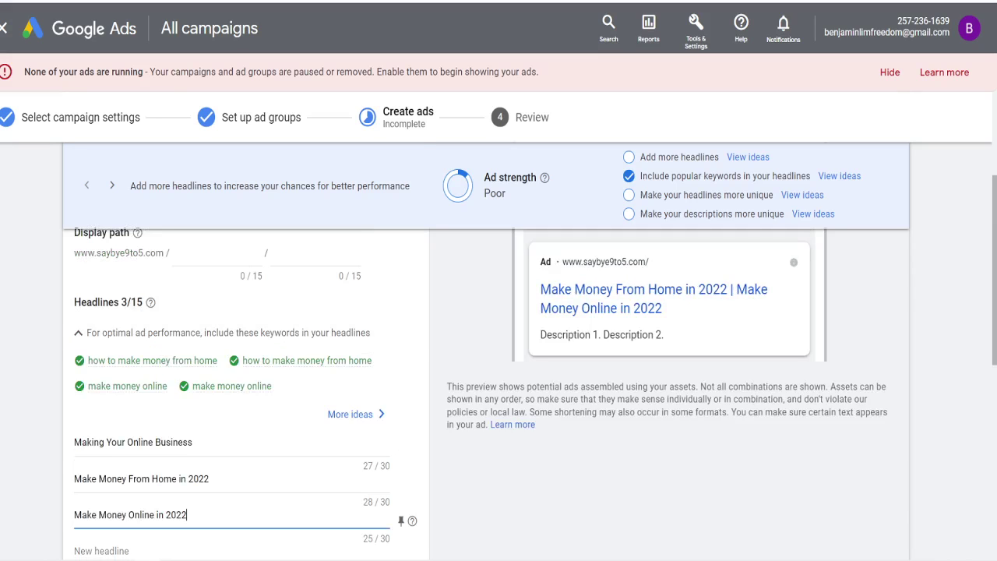
pyautogui.scroll(-2, 141, 303)
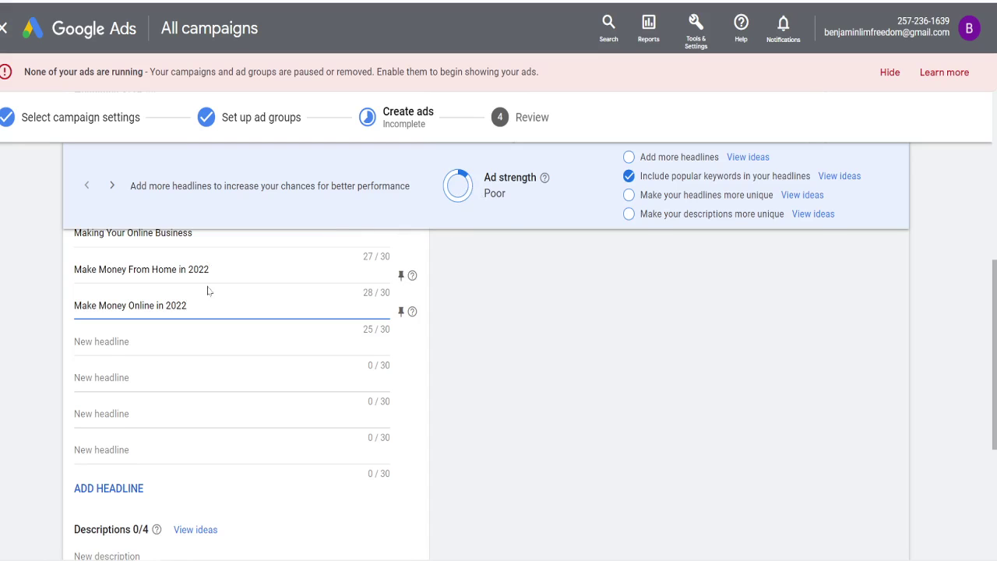
pyautogui.scroll(1, 207, 291)
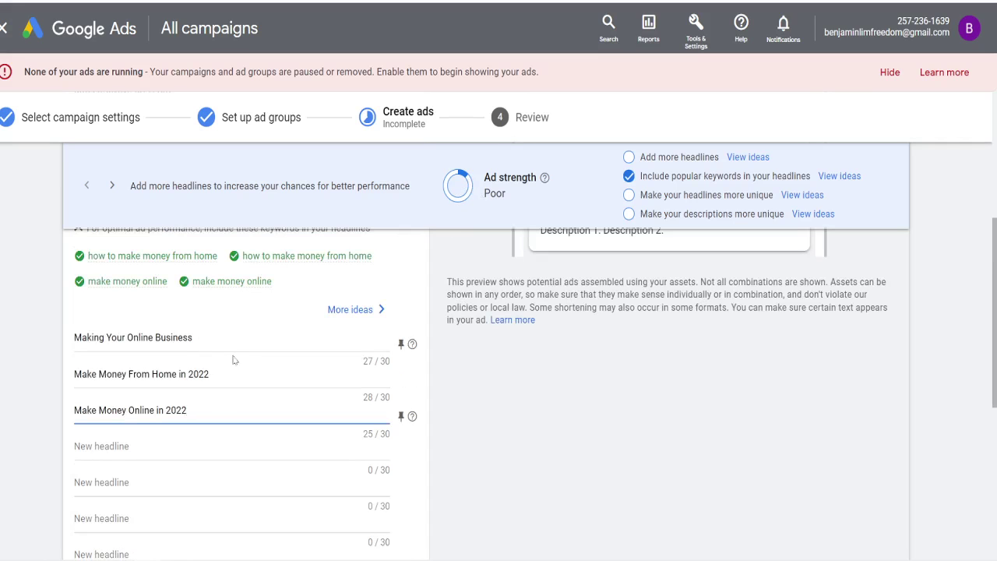
# Switch to the Google results for "best affiliate programs for beginners" and examine the description text under several result titles
pyautogui.scroll(-5, 232, 359)
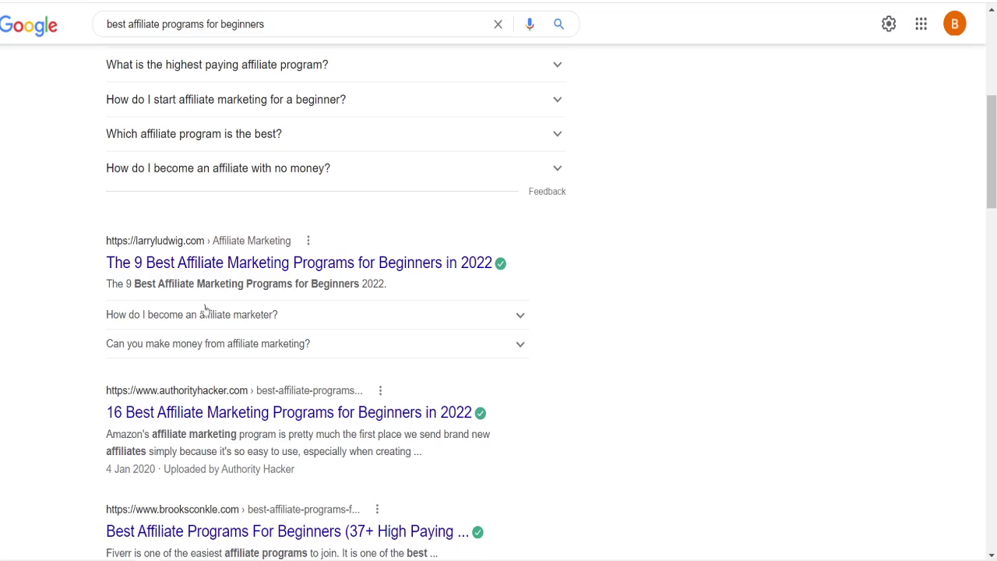
pyautogui.scroll(-1, 134, 341)
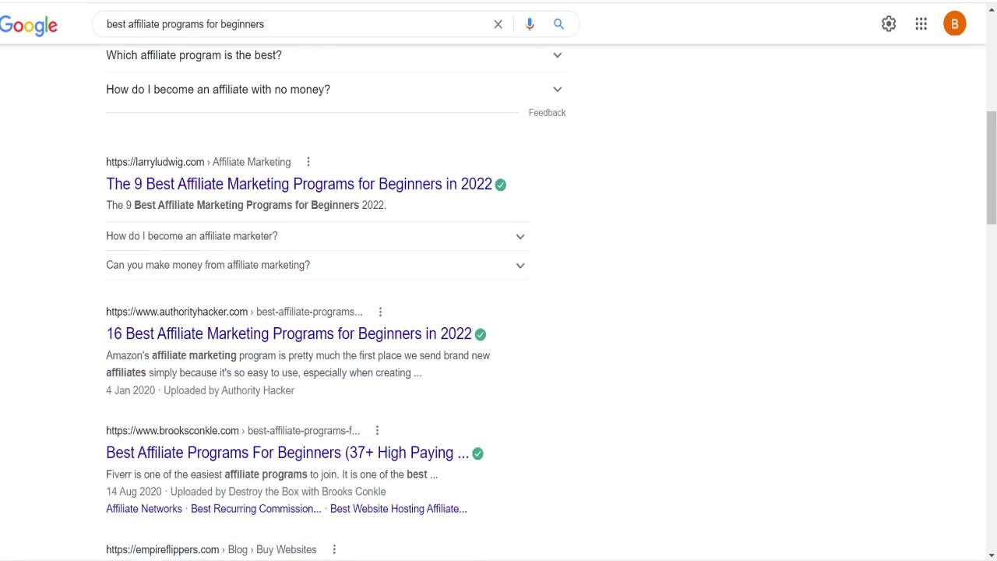
pyautogui.moveTo(107, 354); pyautogui.dragTo(432, 394)
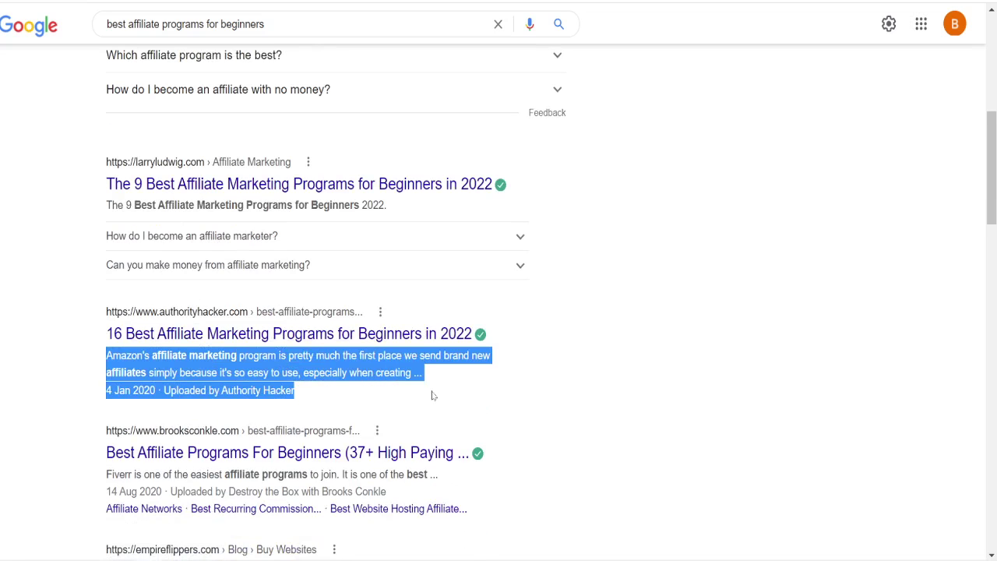
pyautogui.moveTo(107, 475); pyautogui.dragTo(397, 495)
pyautogui.scroll(-3, 399, 496)
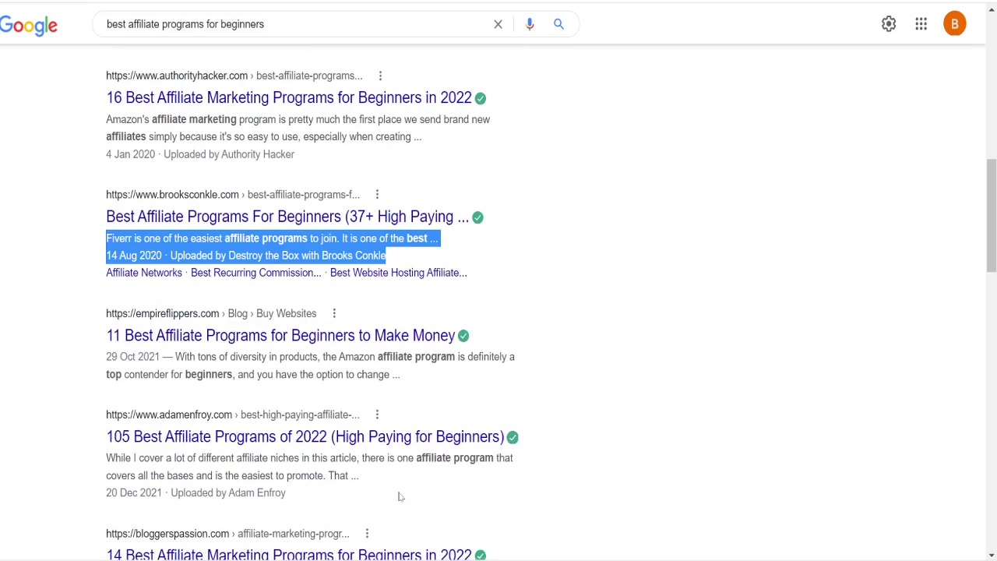
pyautogui.moveTo(107, 458); pyautogui.dragTo(358, 476)
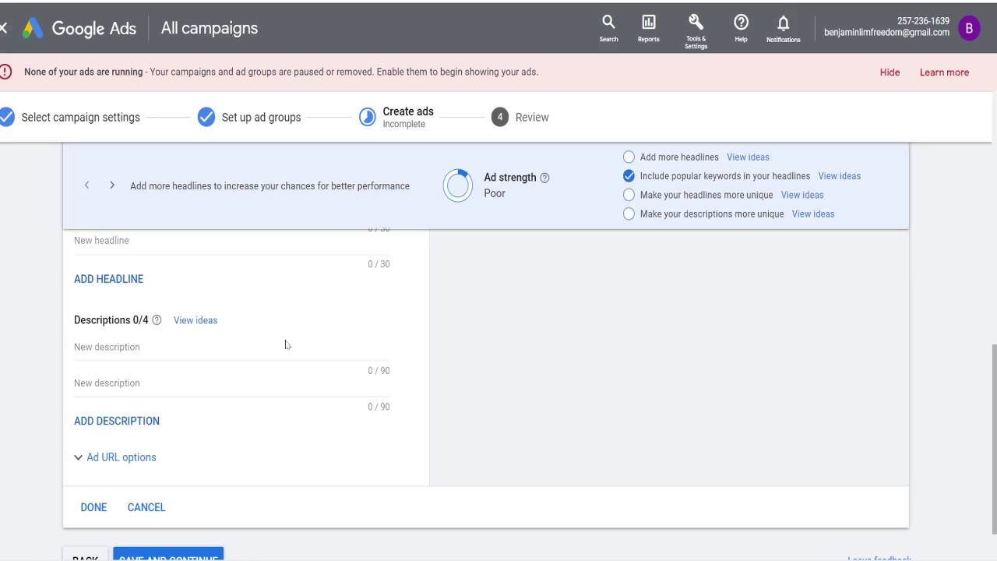
# Back in Google Ads, enter "test test" and "make money online" as the ad's two descriptions, and save to continue to the review
pyautogui.scroll(-2, 285, 342)
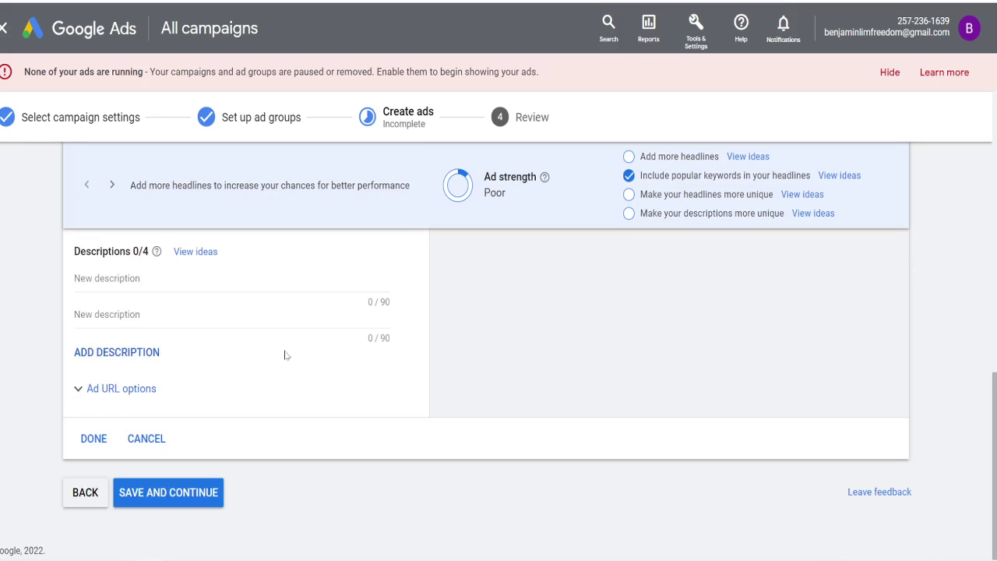
pyautogui.click(223, 277)
pyautogui.write('test test')
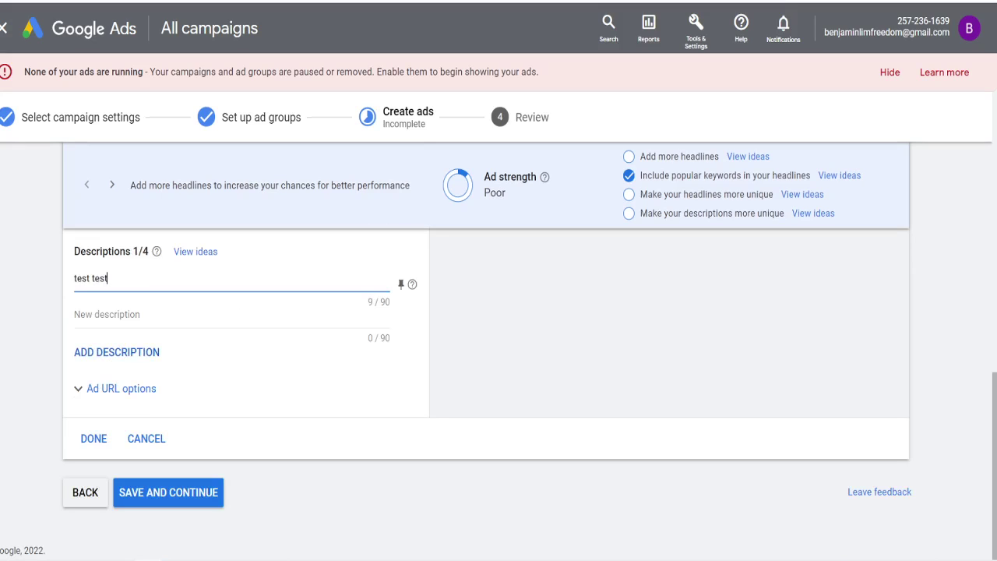
pyautogui.press('Tab')
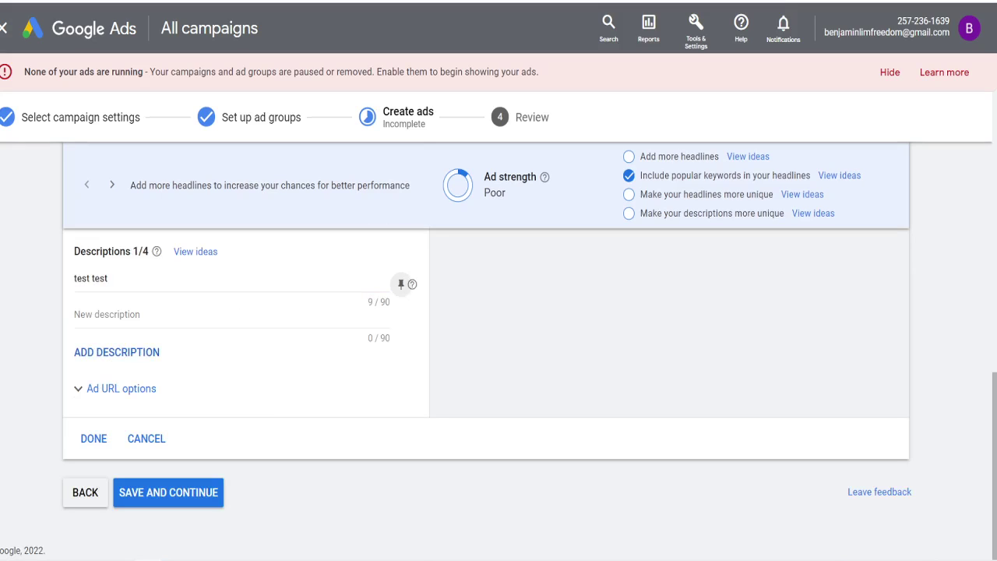
pyautogui.click(209, 313)
pyautogui.write('make money online')
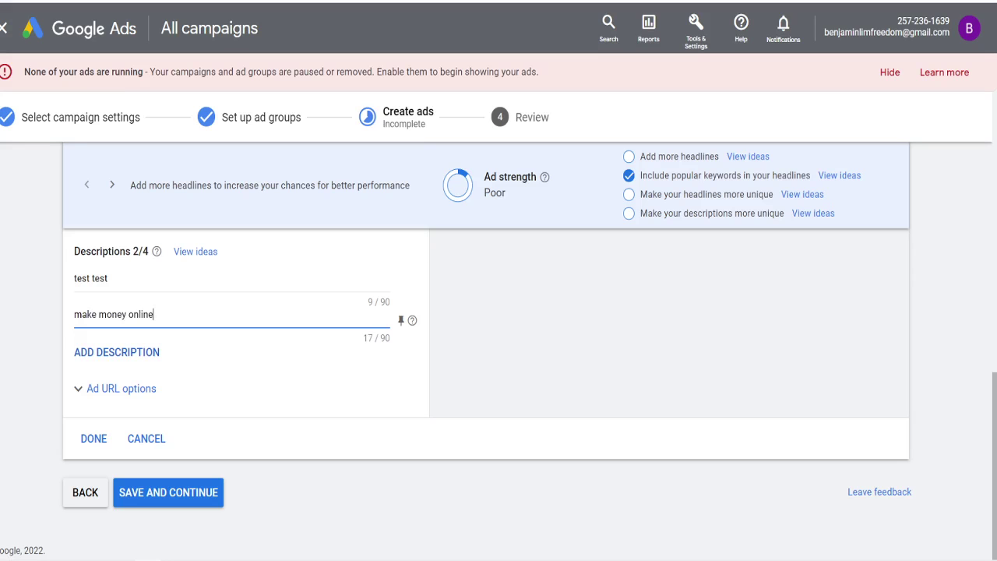
pyautogui.click(185, 492)
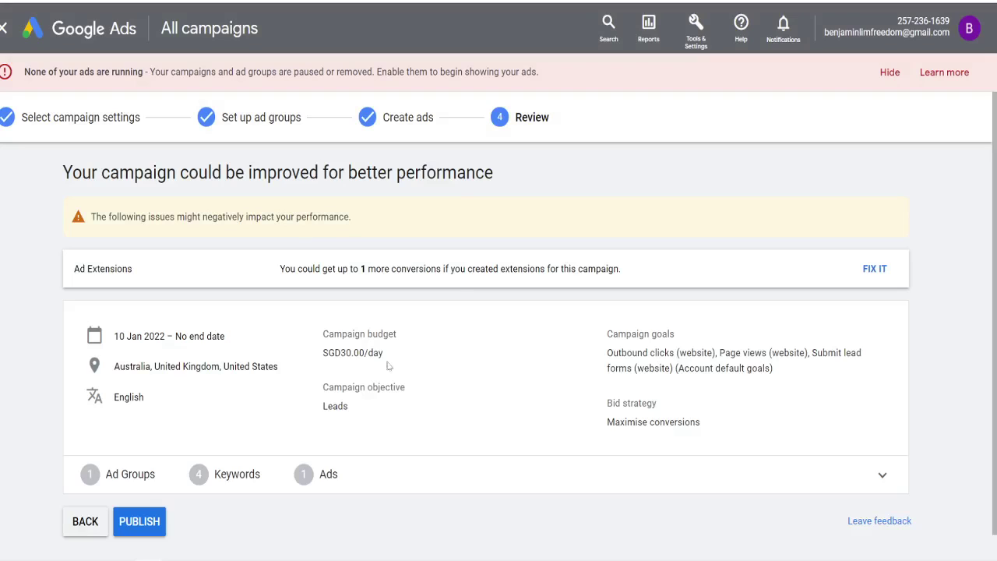
# Publish the reviewed campaign and open the list of all campaigns
pyautogui.click(136, 523)
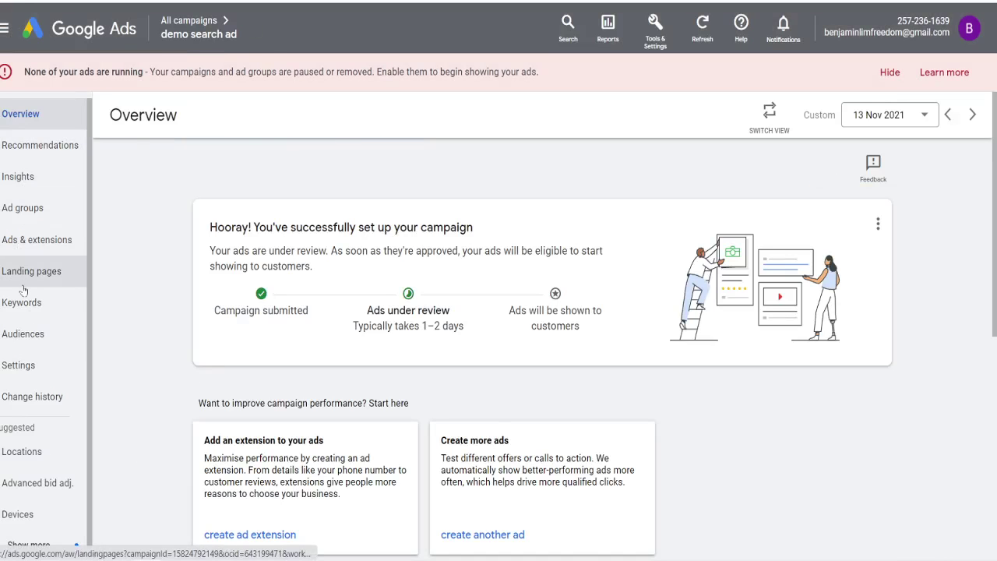
pyautogui.click(190, 21)
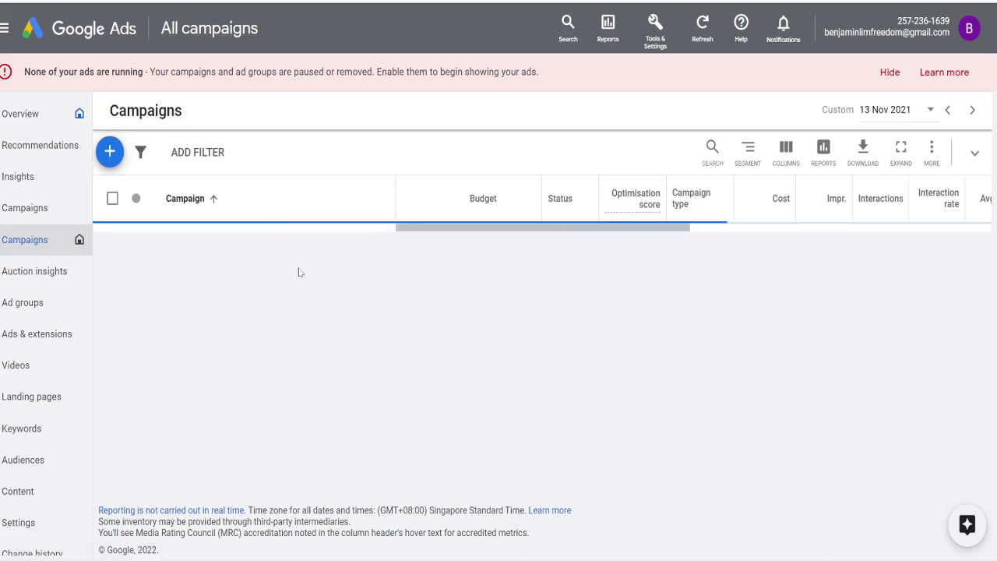
pyautogui.scroll(-1, 390, 262)
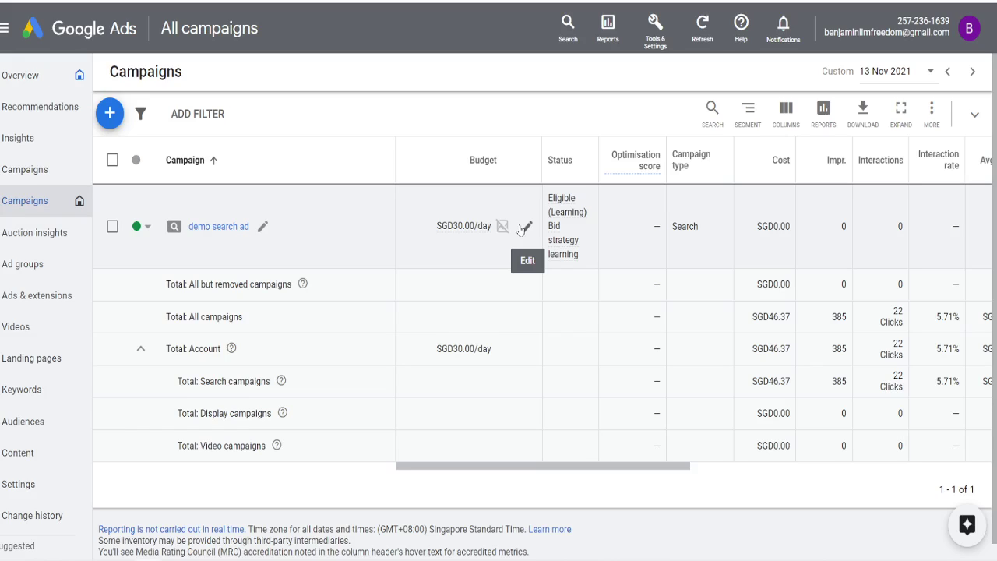
# Permanently remove the demo search ad campaign
pyautogui.click(147, 230)
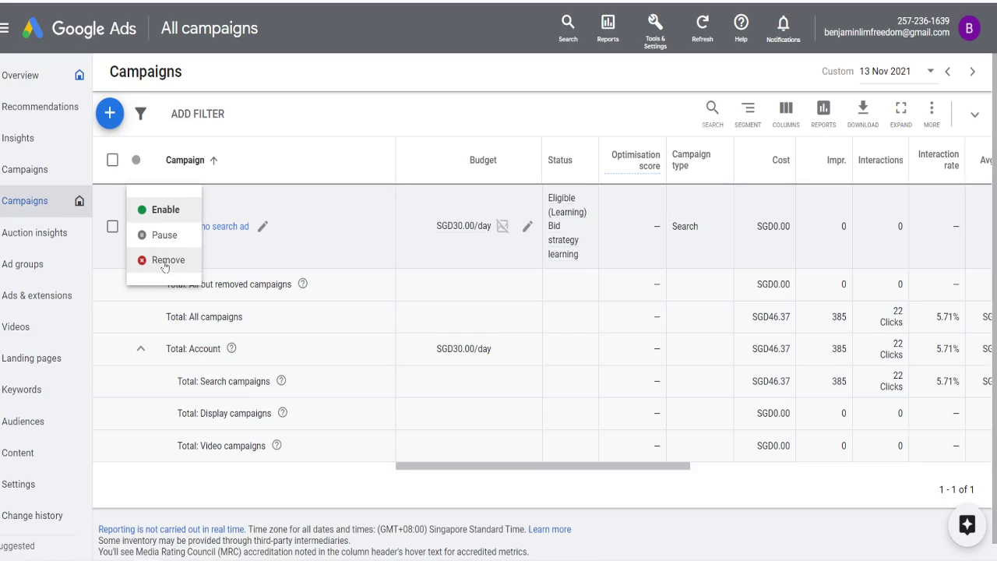
pyautogui.click(164, 260)
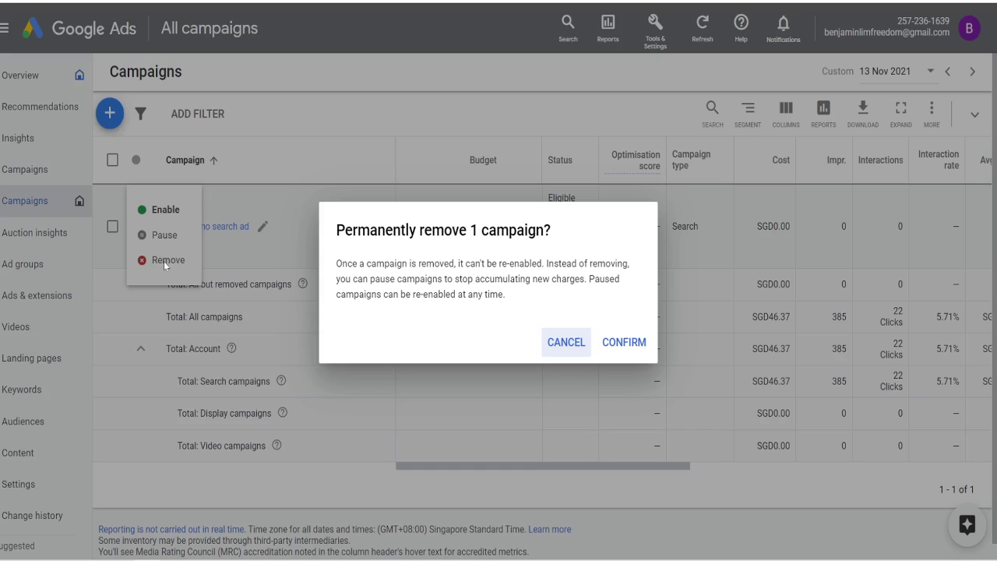
pyautogui.click(619, 344)
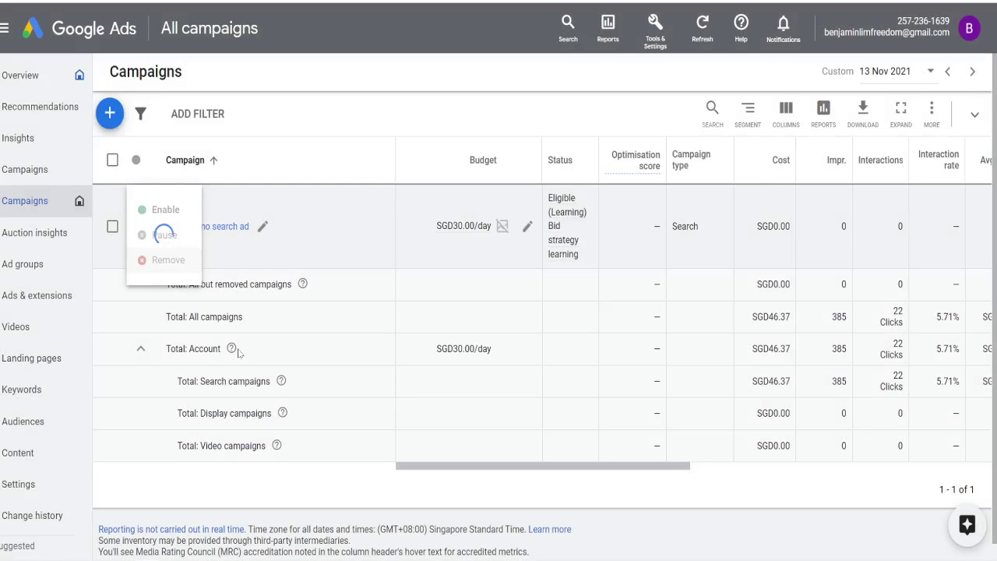